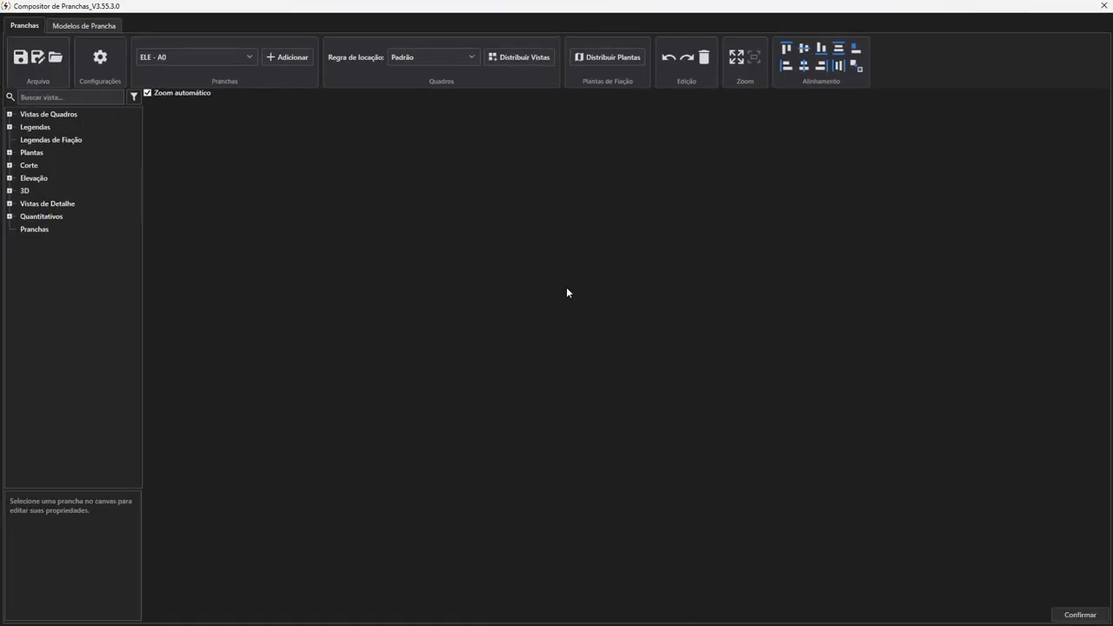
# Add a new sheet of type ELE - A0 to the canvas.
pyautogui.click(229, 56)
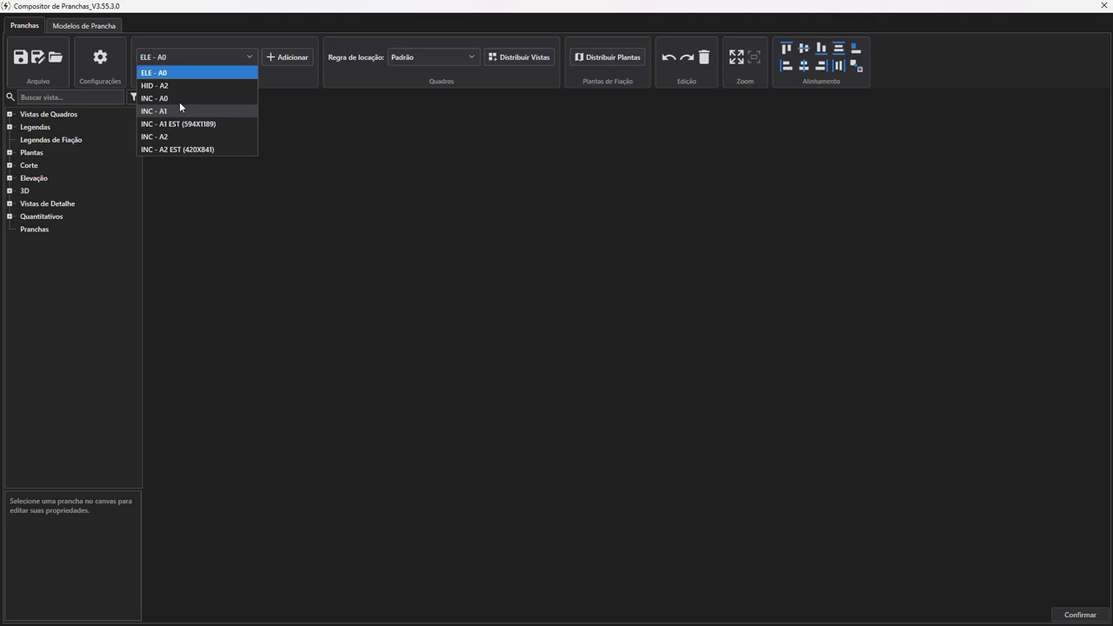
pyautogui.click(186, 74)
pyautogui.click(283, 58)
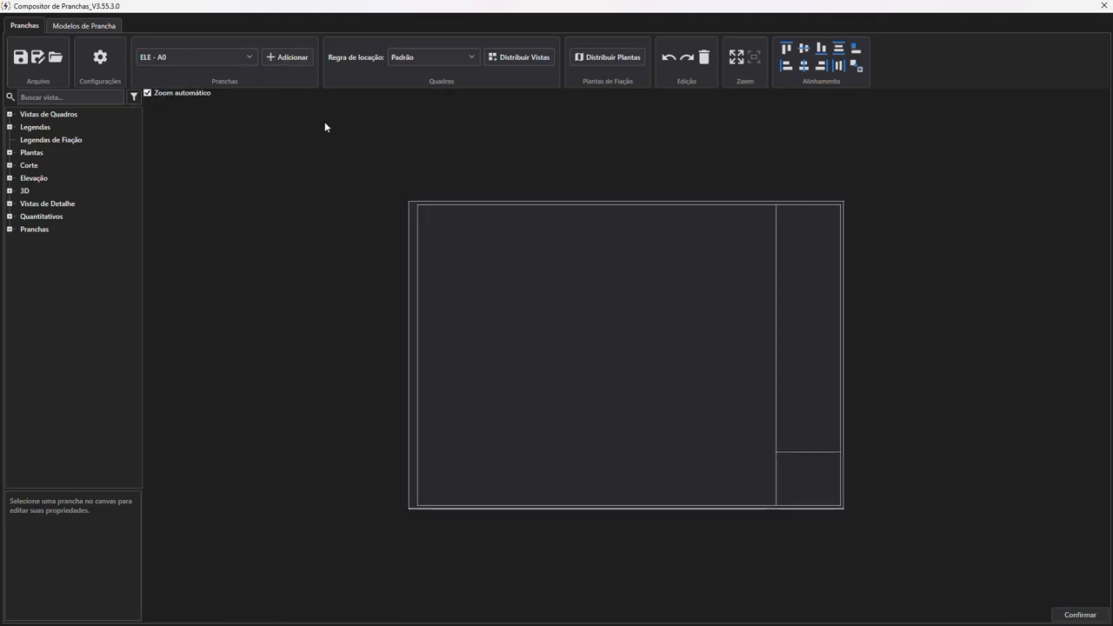
# Try the INC - A1 type on the new sheet, and set it back to ELE - A0.
pyautogui.click(534, 301)
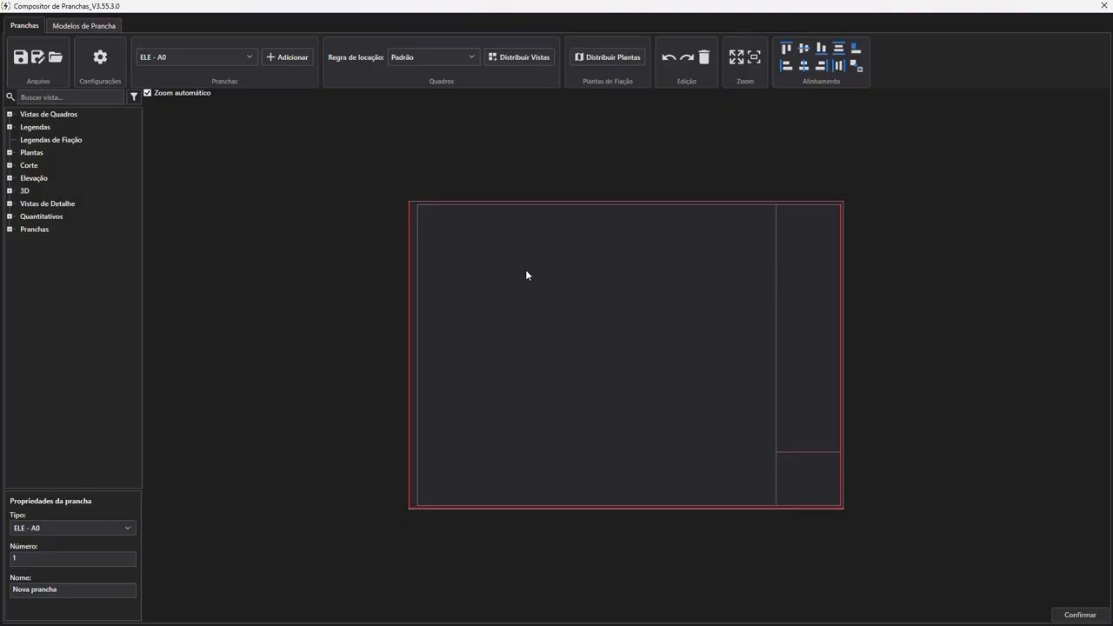
pyautogui.click(40, 530)
pyautogui.click(39, 580)
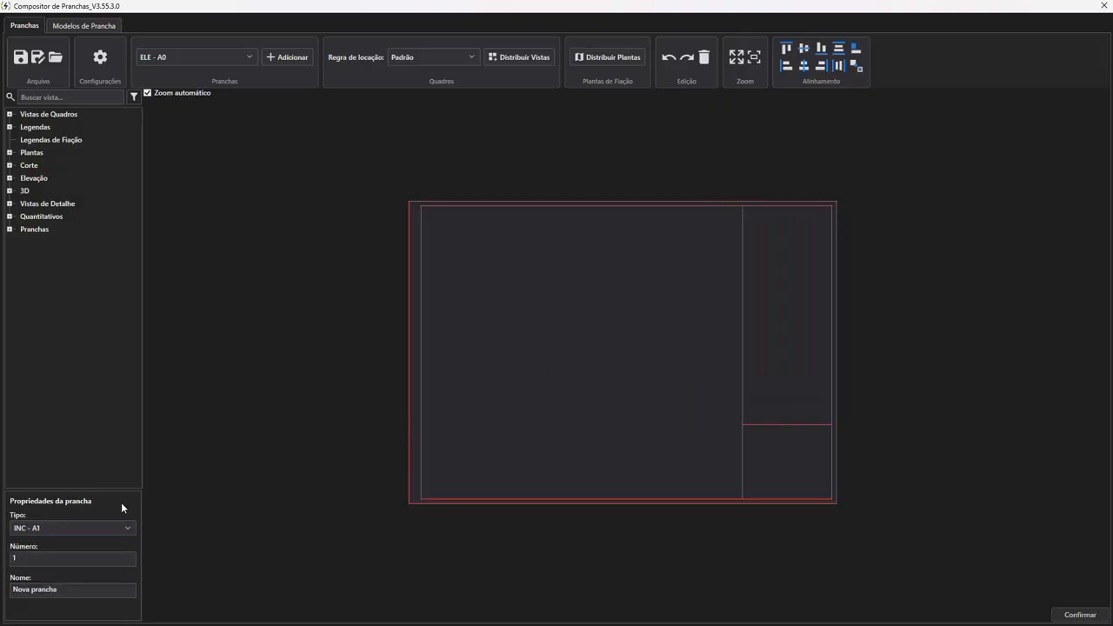
pyautogui.click(89, 526)
pyautogui.click(75, 543)
pyautogui.click(72, 560)
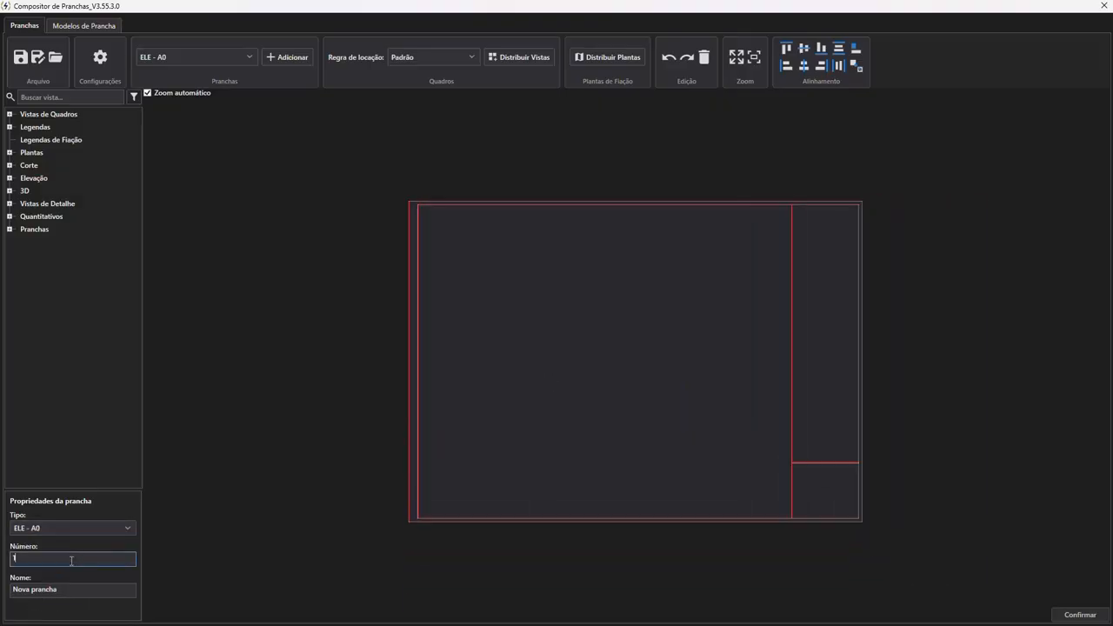
pyautogui.click(77, 590)
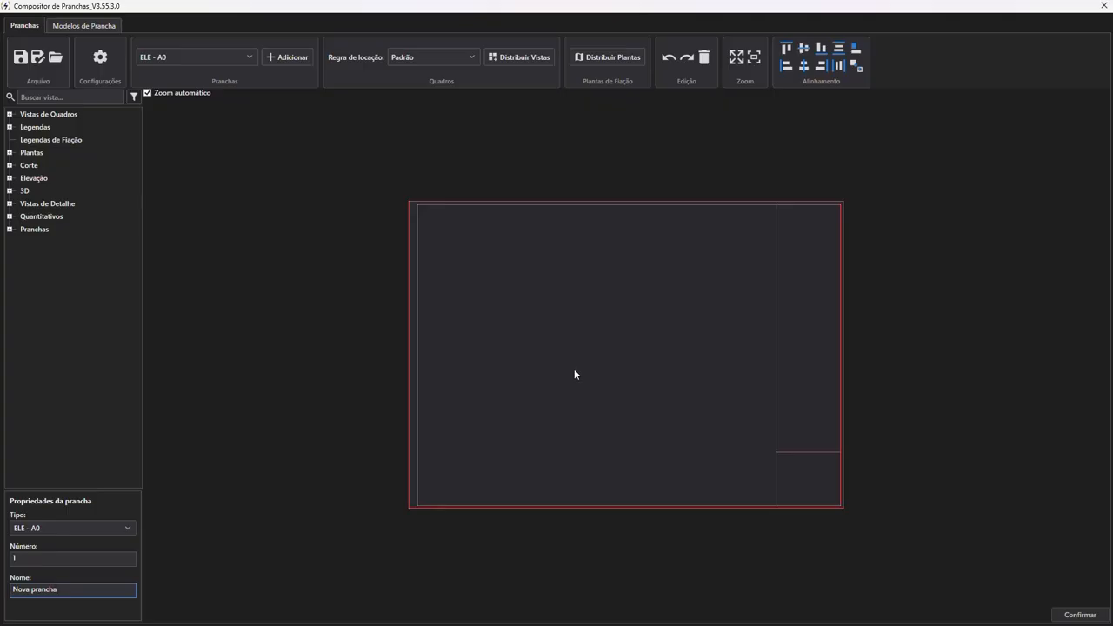
pyautogui.click(266, 141)
# Open the settings and review the sheet margins, title block distances and vertical distribution spacing.
pyautogui.click(118, 78)
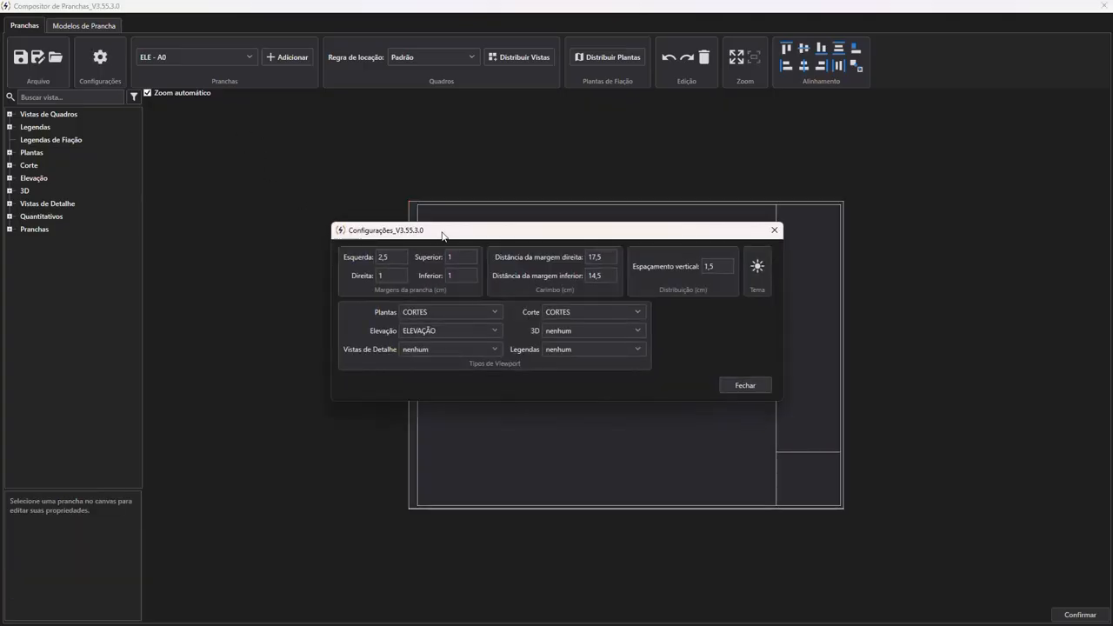
pyautogui.moveTo(444, 233); pyautogui.dragTo(339, 30)
pyautogui.click(287, 60)
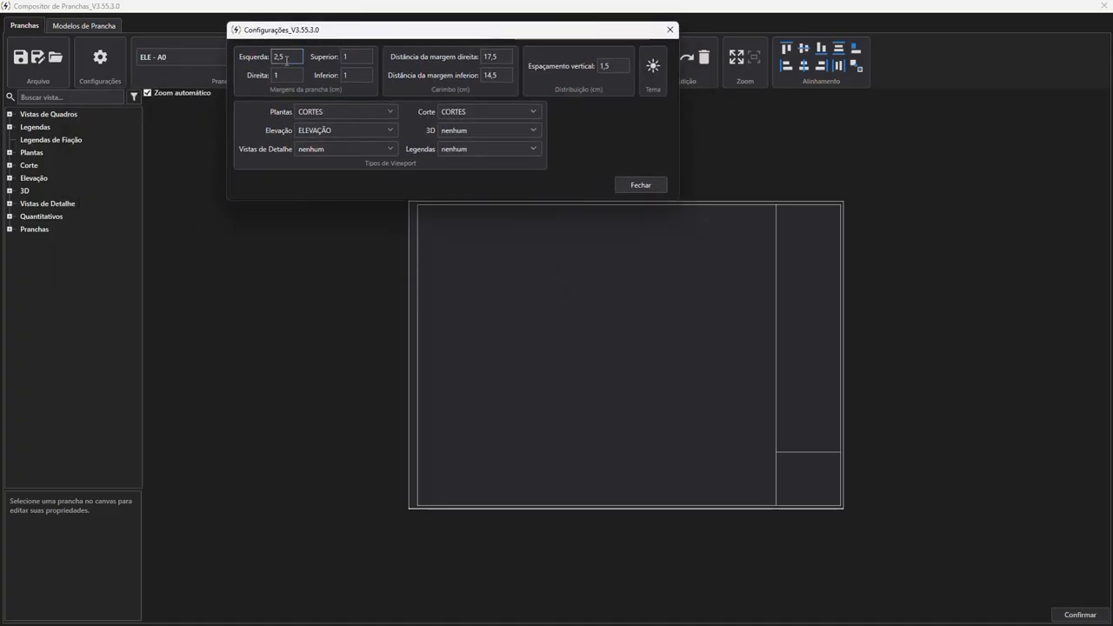
pyautogui.click(287, 75)
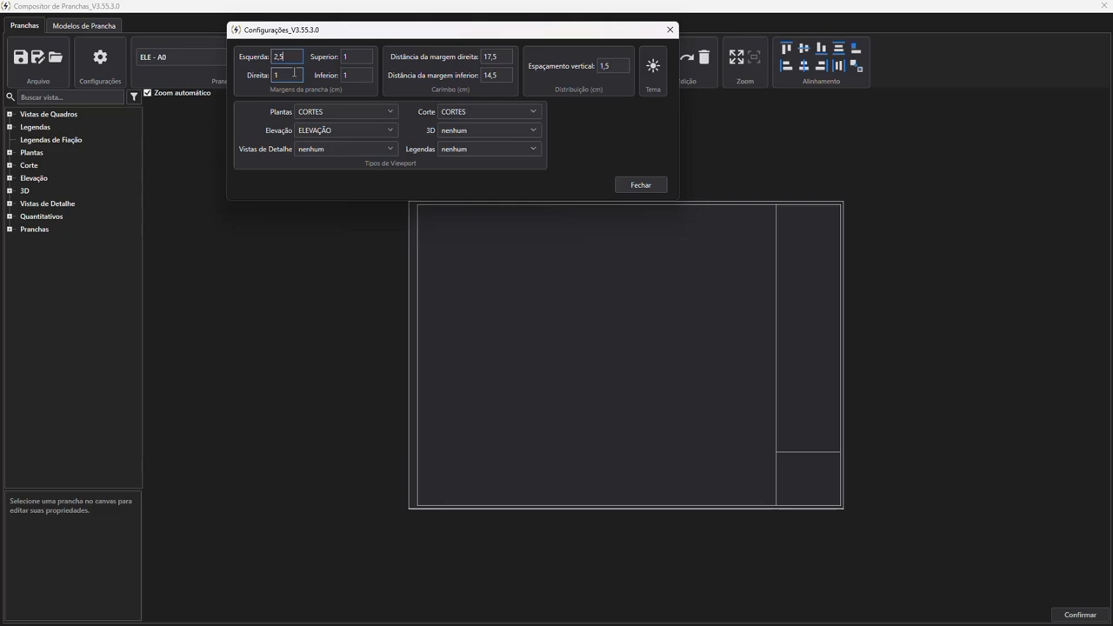
pyautogui.click(354, 58)
pyautogui.click(355, 76)
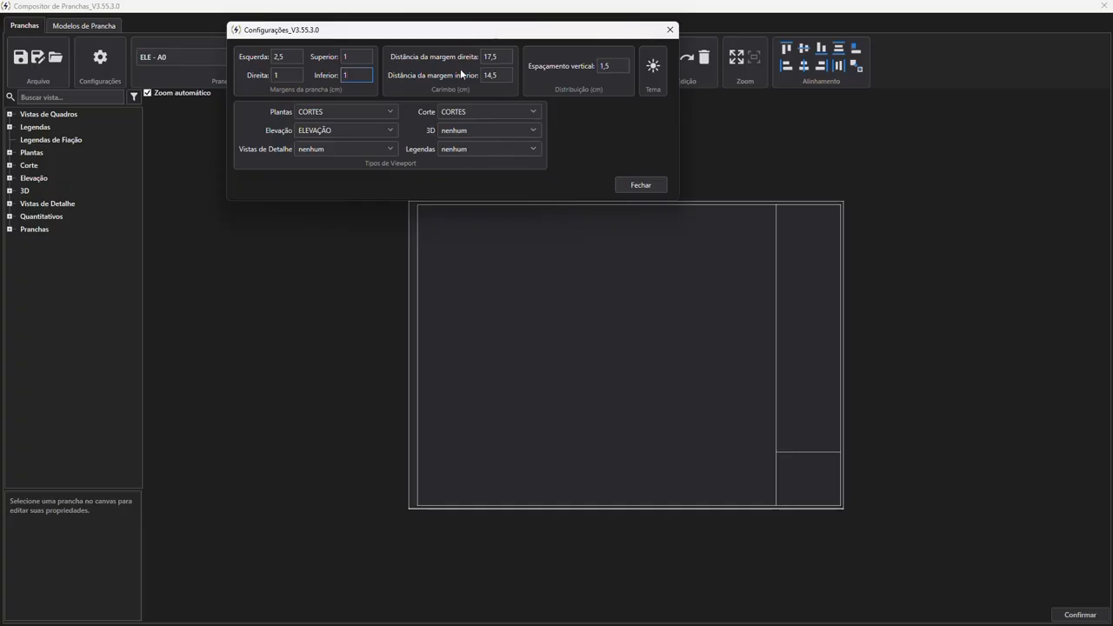
pyautogui.click(496, 75)
pyautogui.click(608, 71)
# Switch the interface to the light theme and back to the dark theme, and close the settings.
pyautogui.click(654, 67)
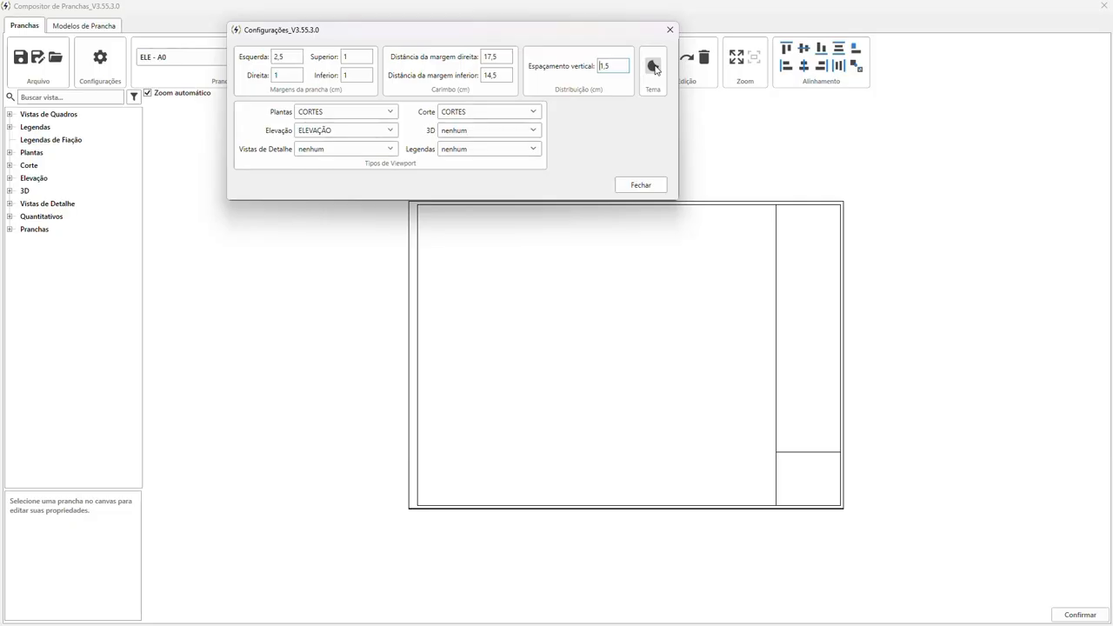
pyautogui.click(654, 68)
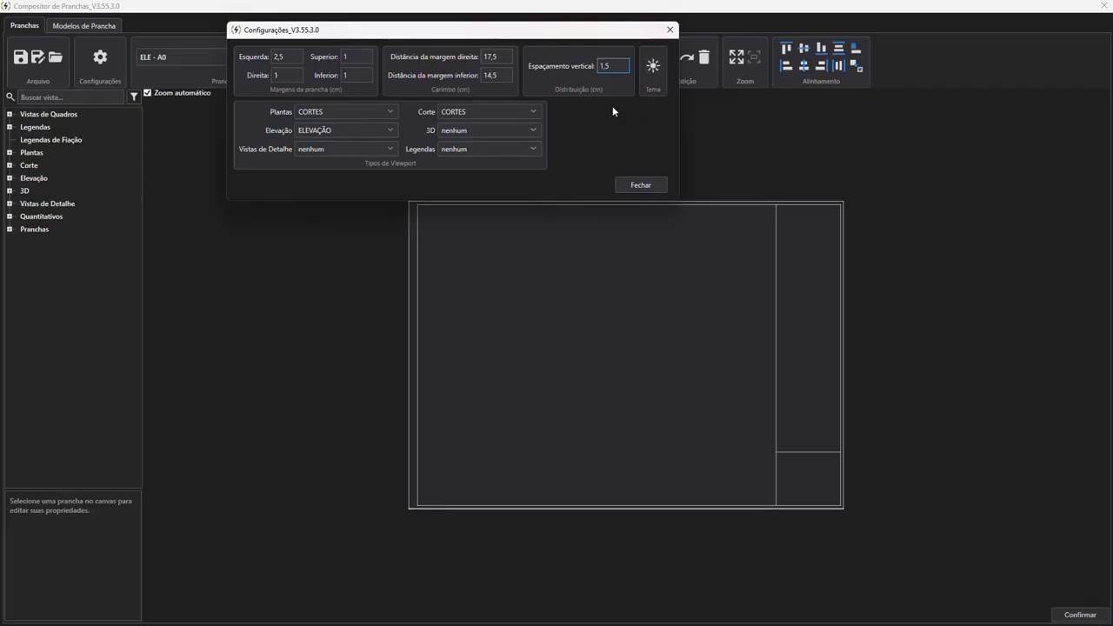
pyautogui.moveTo(390, 28); pyautogui.dragTo(454, 162)
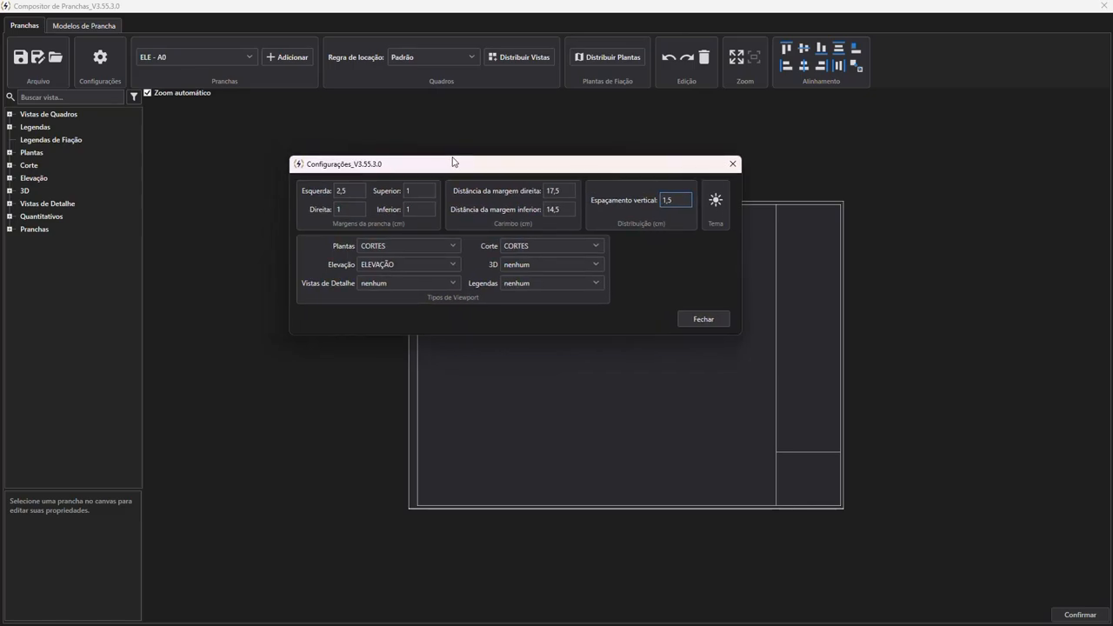
pyautogui.click(706, 321)
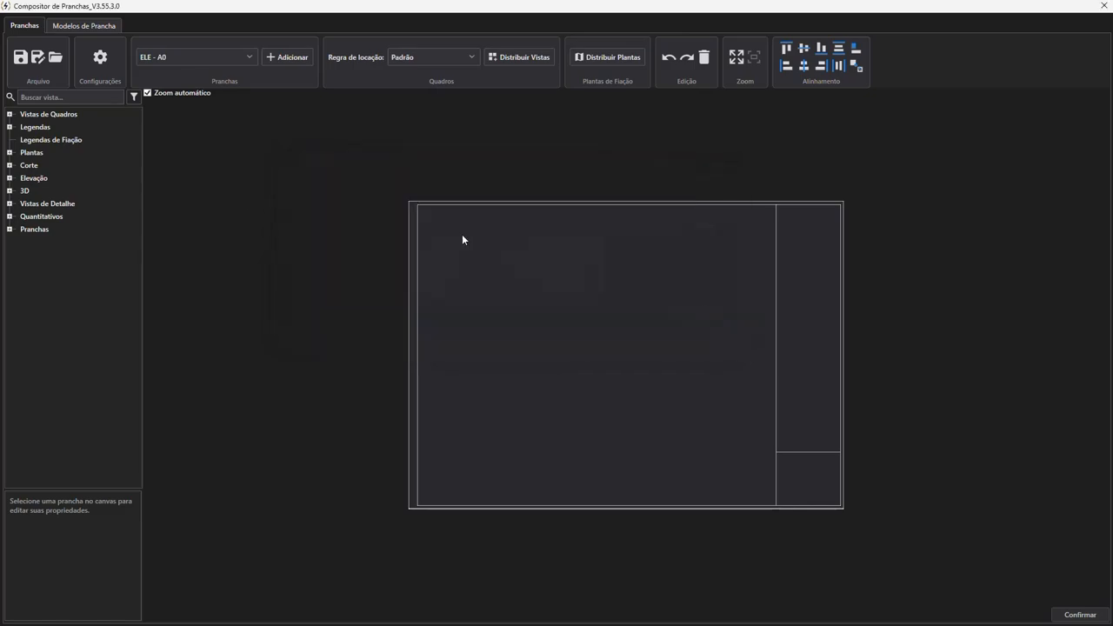
# Delete the ELE - A0 sheet from the canvas.
pyautogui.click(474, 297)
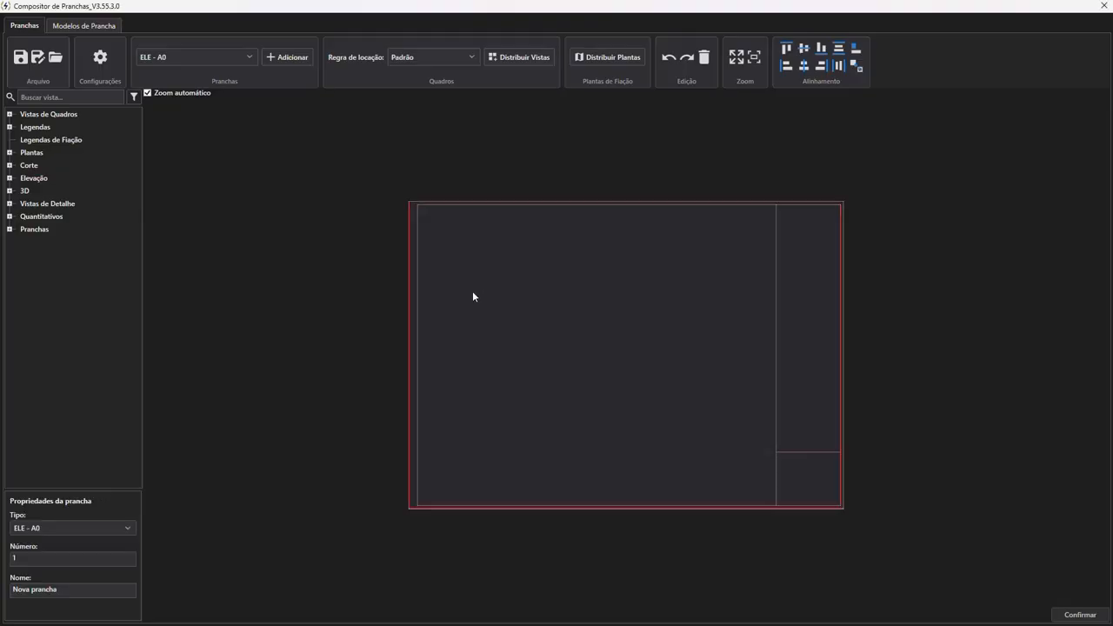
pyautogui.press('Delete')
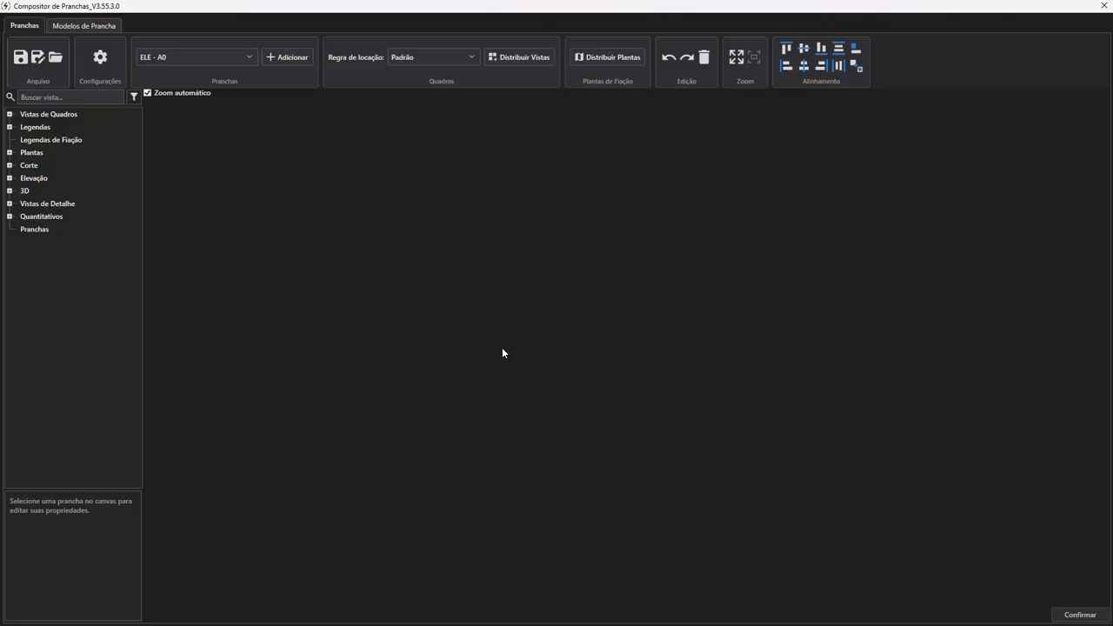
# Start a sheet template and define its sheet as ELE - A0.
pyautogui.click(84, 26)
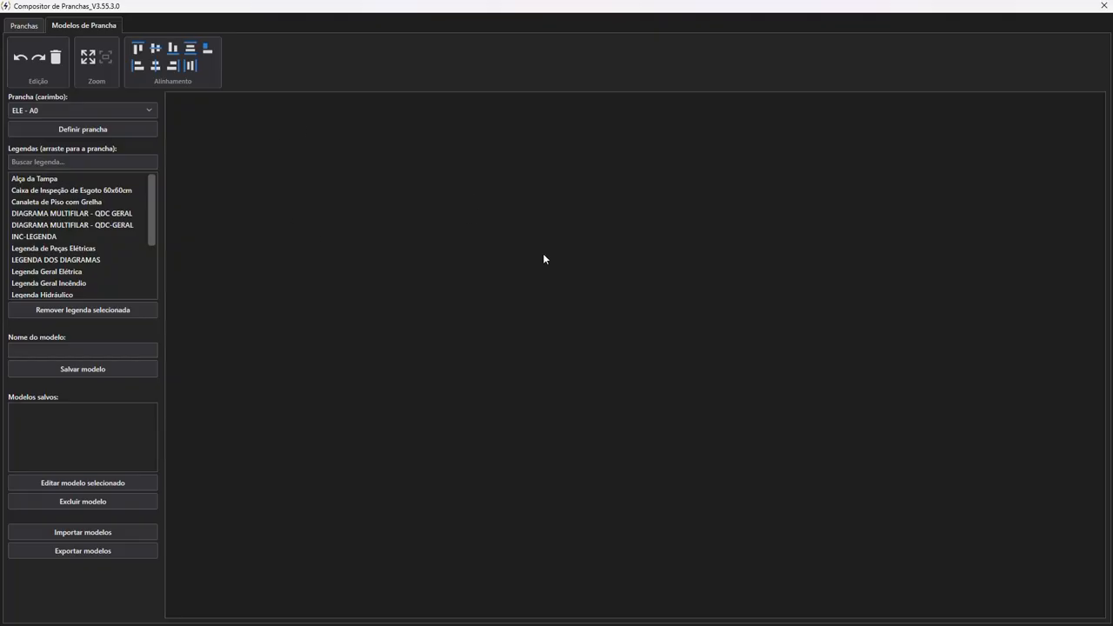
pyautogui.click(65, 109)
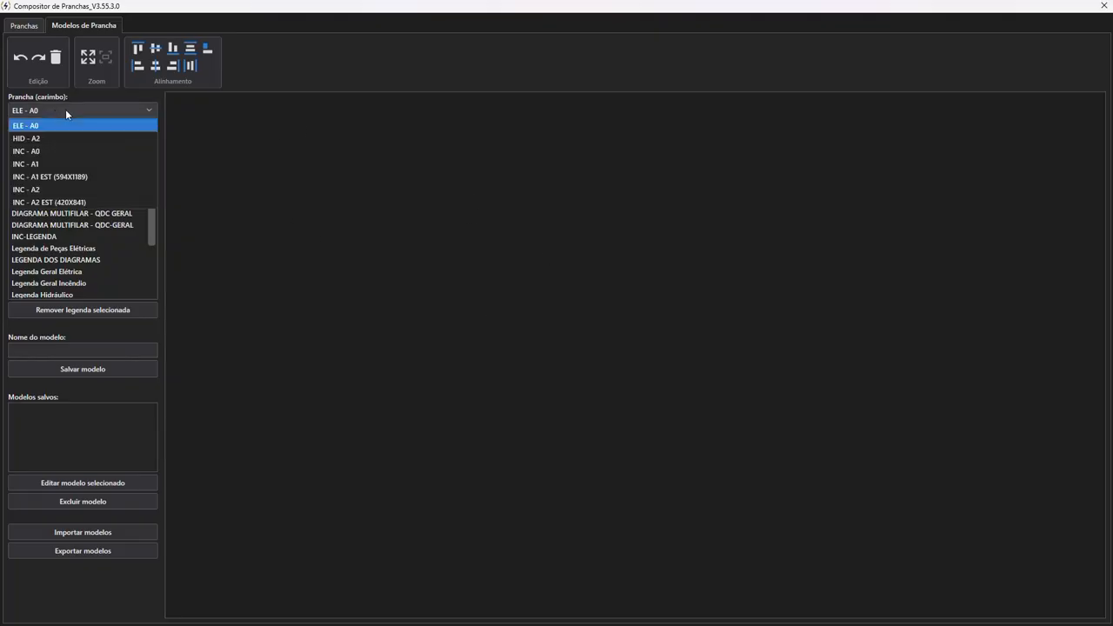
pyautogui.click(66, 109)
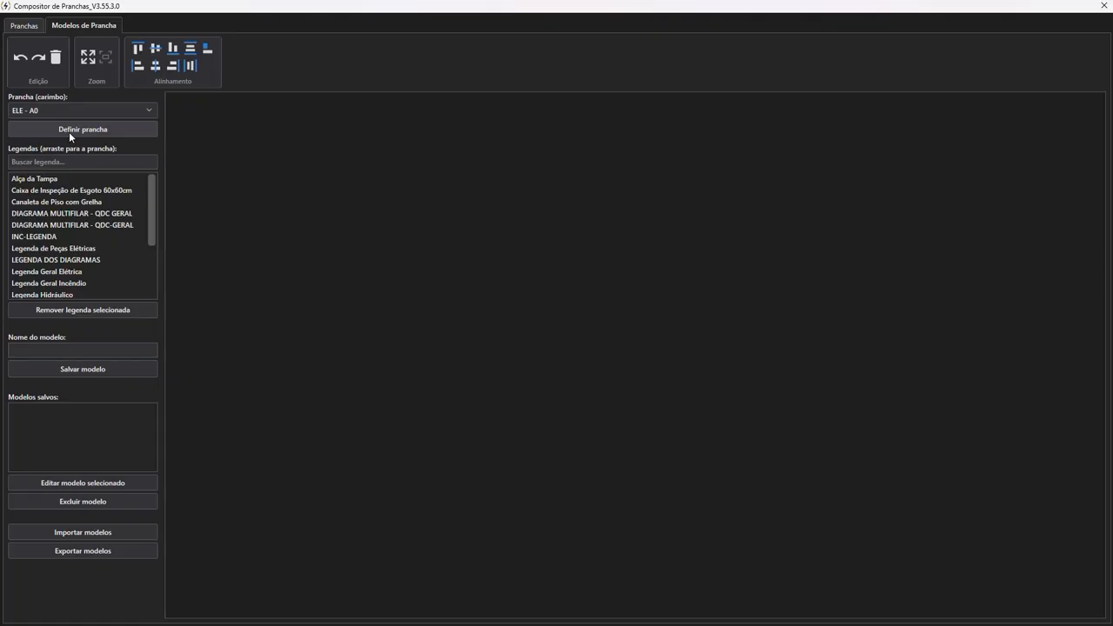
pyautogui.click(68, 131)
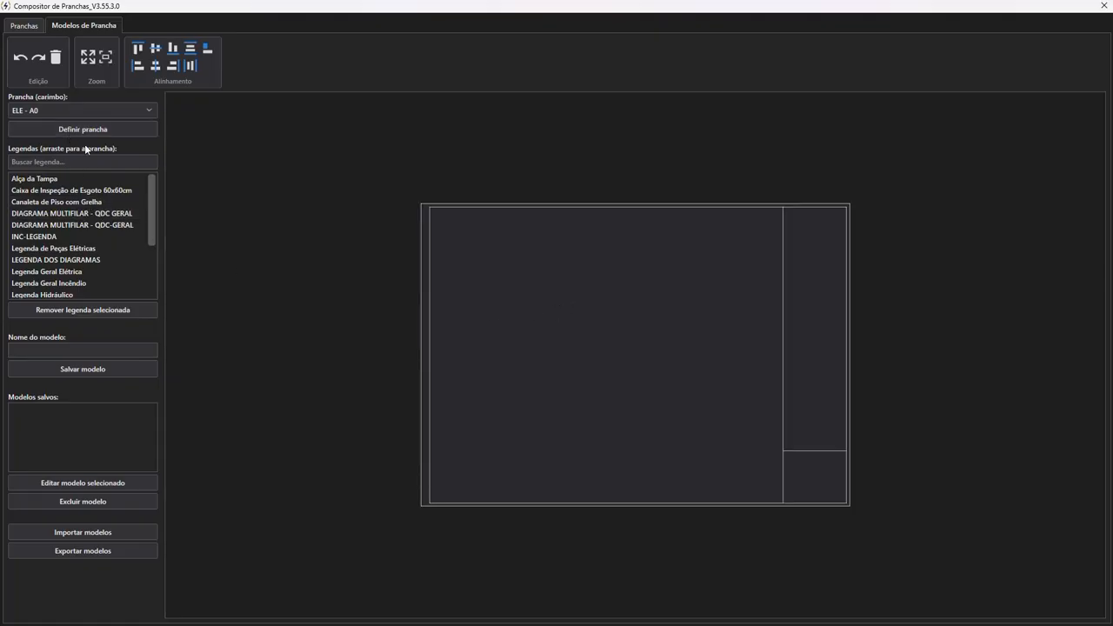
# Filter the legends by "ele" and place Legenda de Peças Elétricas near the upper end of the template sheet's legend column.
pyautogui.click(87, 161)
pyautogui.write('ele')
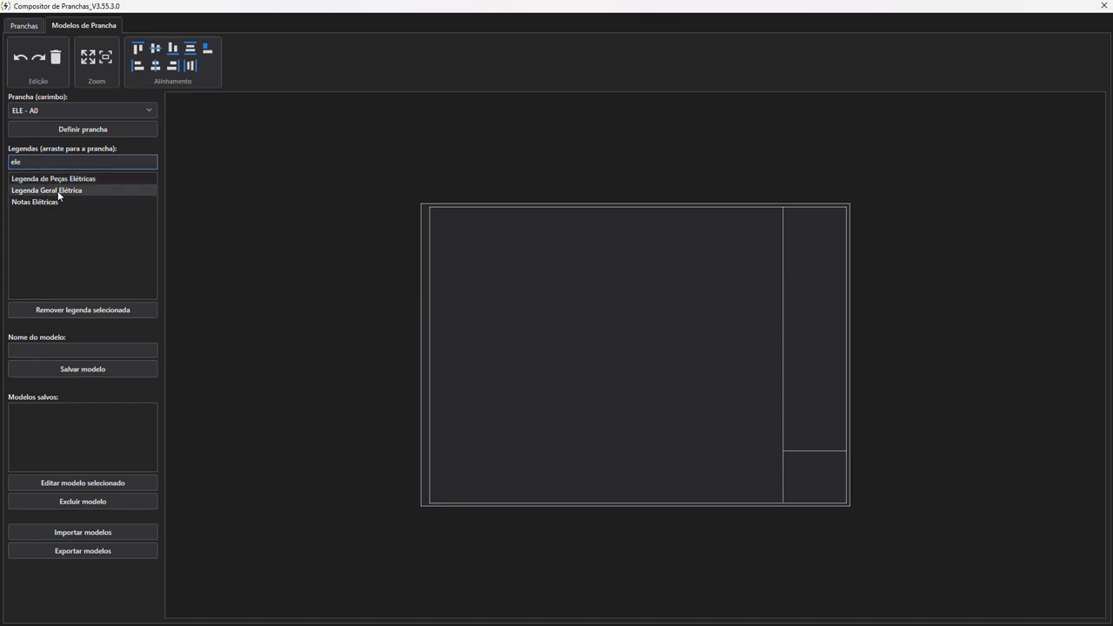
pyautogui.doubleClick(47, 163)
pyautogui.moveTo(48, 179); pyautogui.dragTo(815, 232)
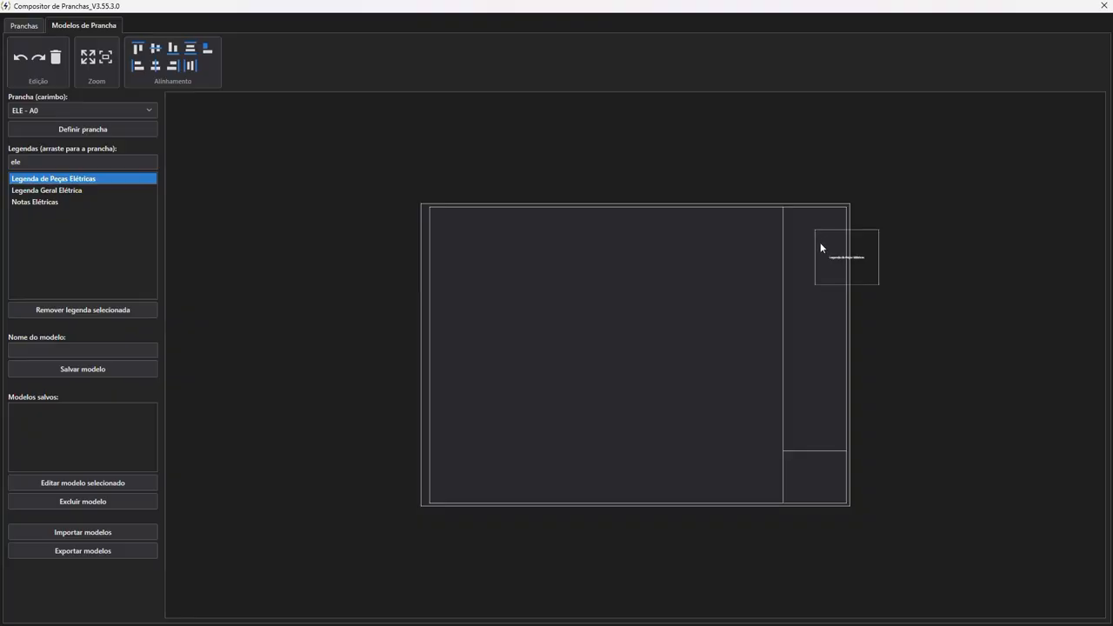
pyautogui.scroll(6, 843, 245)
pyautogui.moveTo(806, 266); pyautogui.dragTo(242, 426, button='middle')
pyautogui.moveTo(548, 334); pyautogui.dragTo(699, 318, button='middle')
pyautogui.scroll(1, 668, 282)
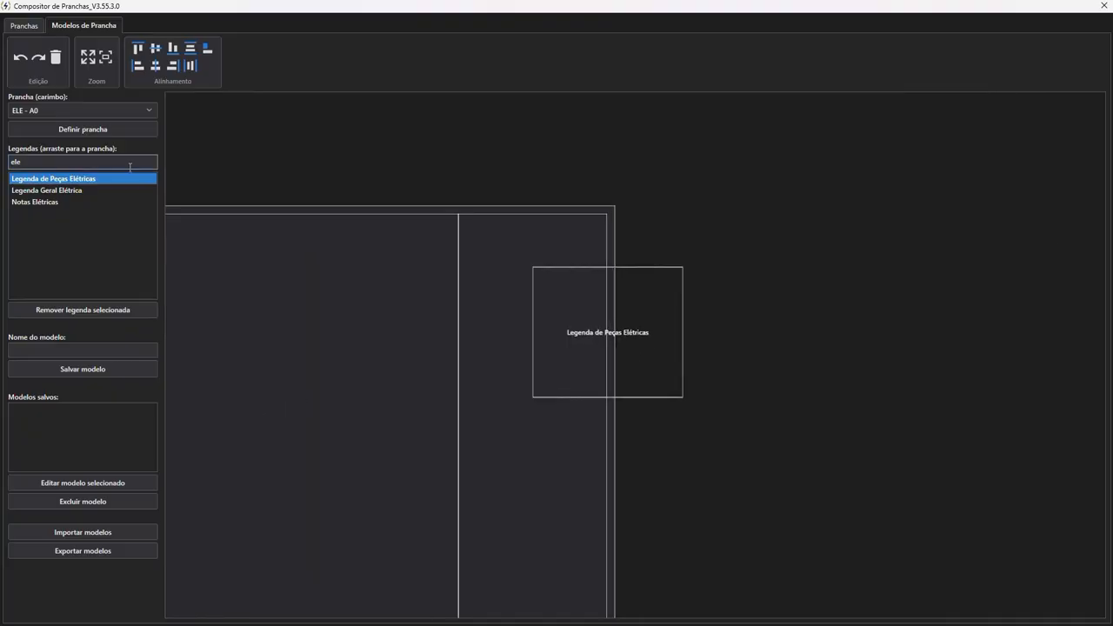
# Place Legenda Geral Elétrica and Notas Elétricas below Legenda de Peças Elétricas on the template sheet.
pyautogui.moveTo(42, 191); pyautogui.dragTo(520, 444)
pyautogui.moveTo(31, 203); pyautogui.dragTo(524, 557)
pyautogui.moveTo(566, 524); pyautogui.dragTo(542, 374, button='middle')
pyautogui.scroll(1, 543, 374)
pyautogui.moveTo(699, 393); pyautogui.dragTo(708, 504, button='middle')
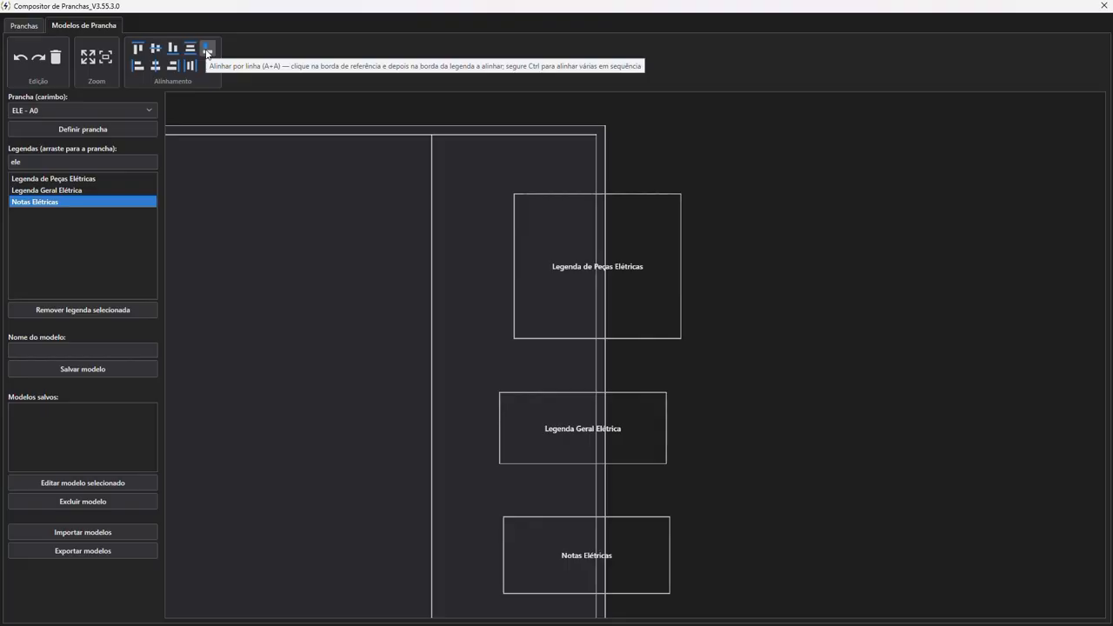
# Align the right edges of all three legends to the sheet's inner right margin line using line alignment.
pyautogui.click(597, 169)
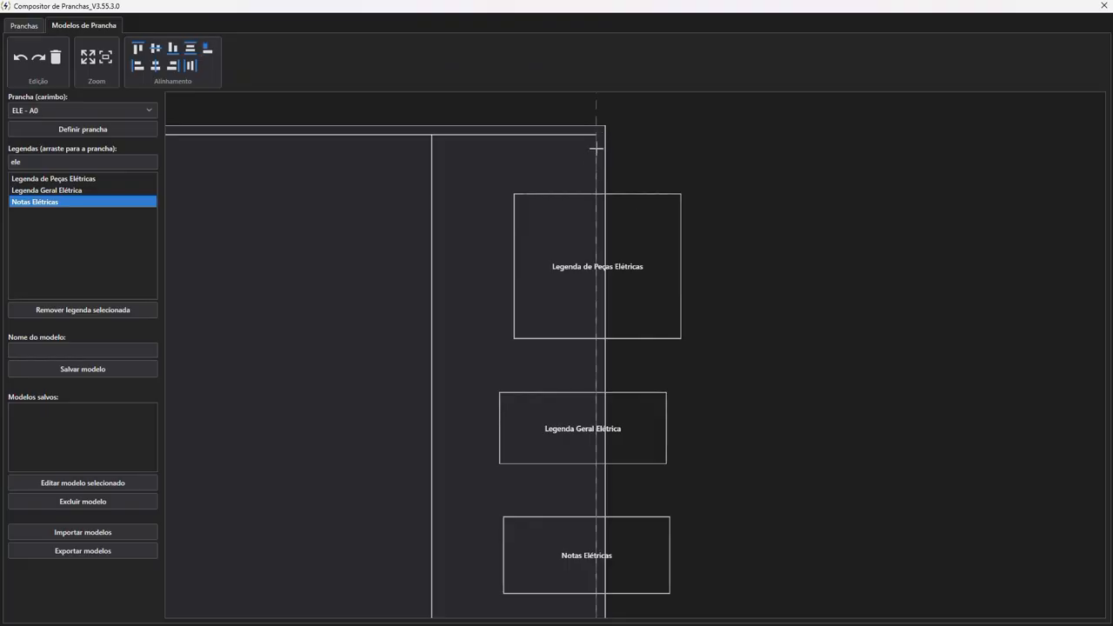
pyautogui.click(680, 231)
pyautogui.click(667, 415)
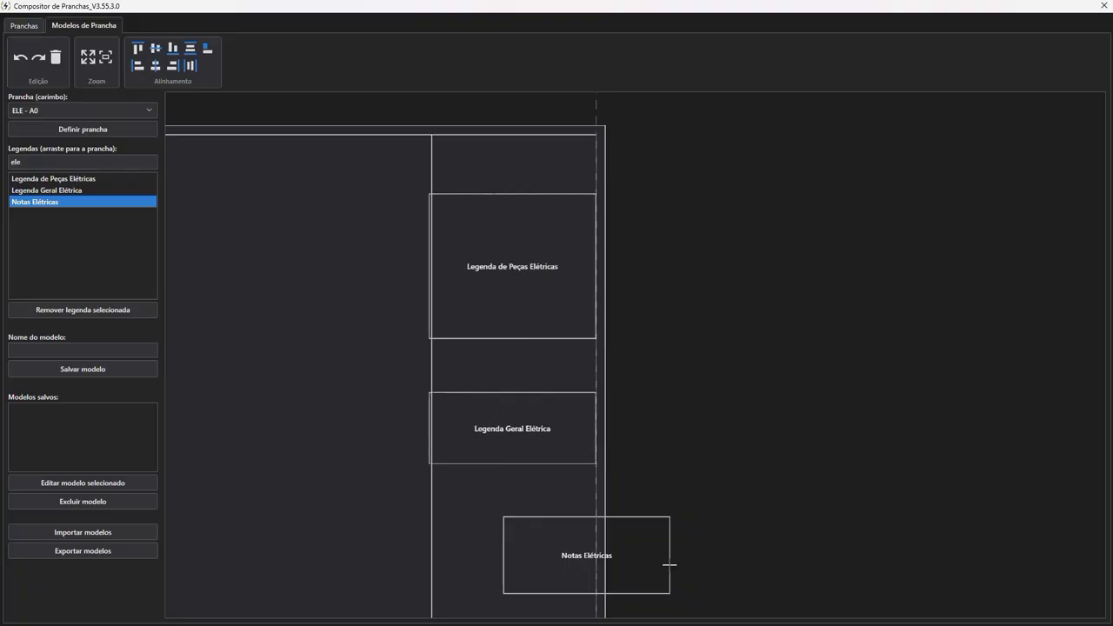
pyautogui.click(669, 565)
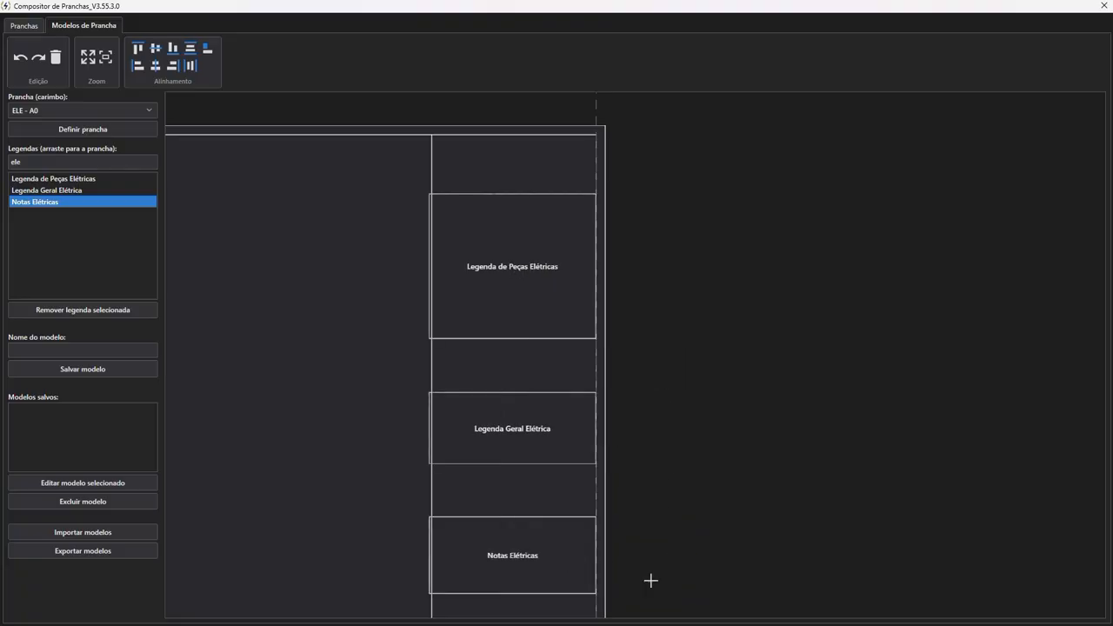
# Align Legenda de Peças Elétricas to the inner top margin and stack Legenda Geral Elétrica and Notas Elétricas edge to edge beneath it.
pyautogui.click(489, 136)
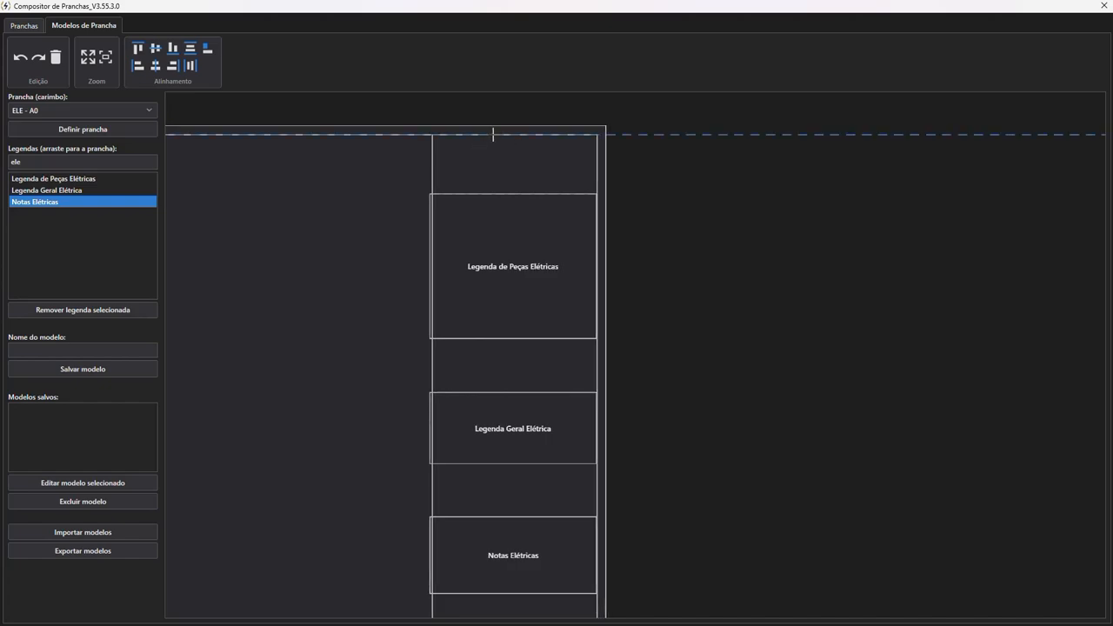
pyautogui.click(500, 193)
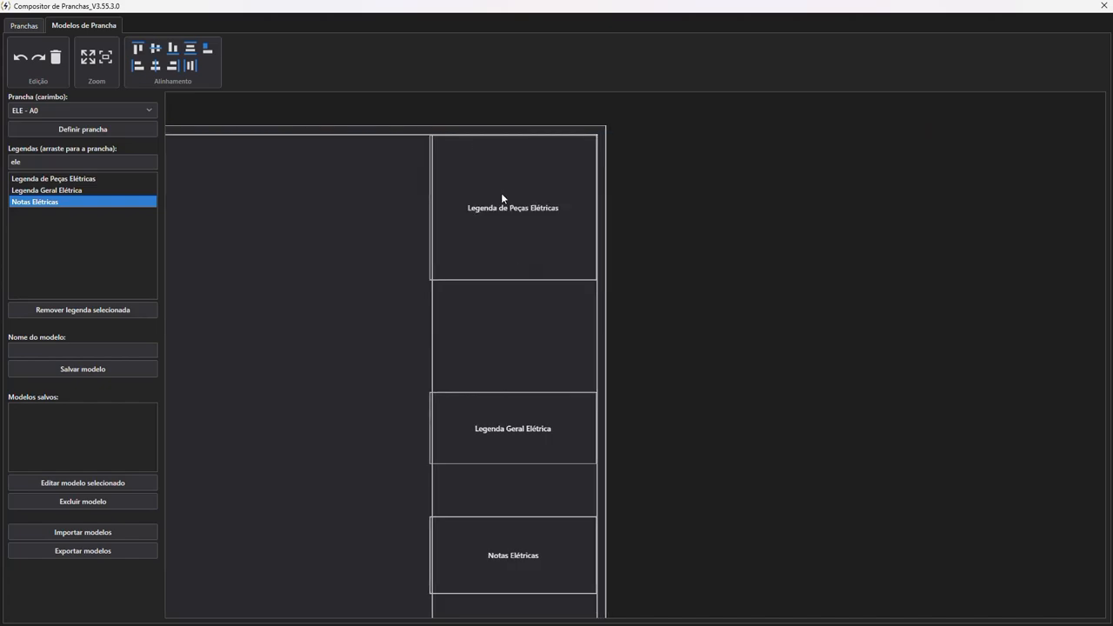
pyautogui.click(501, 281)
pyautogui.click(490, 393)
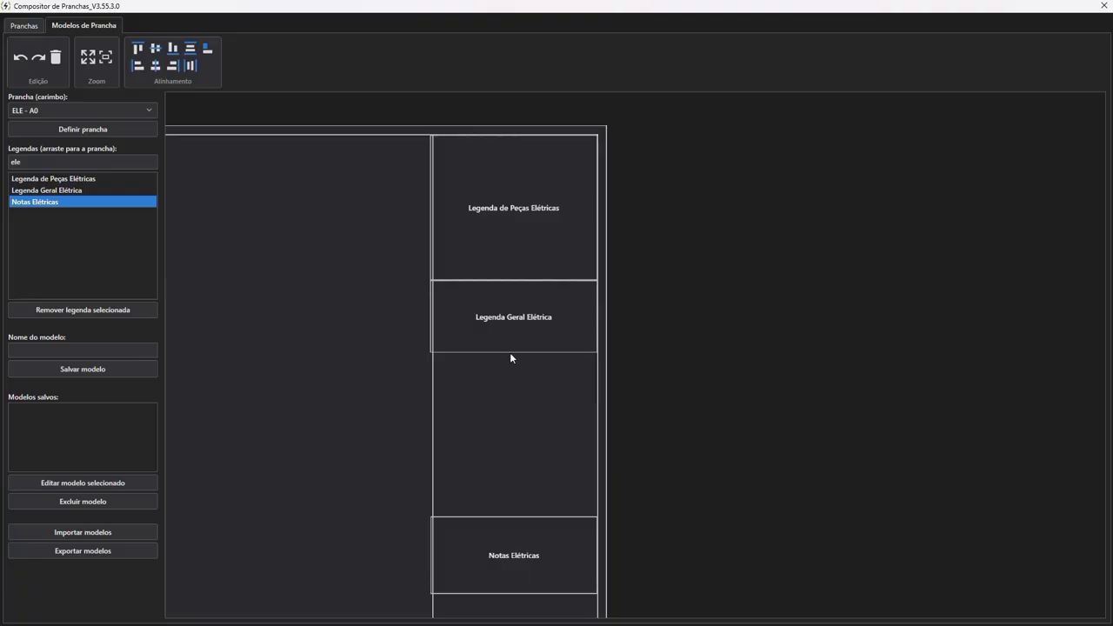
pyautogui.click(505, 351)
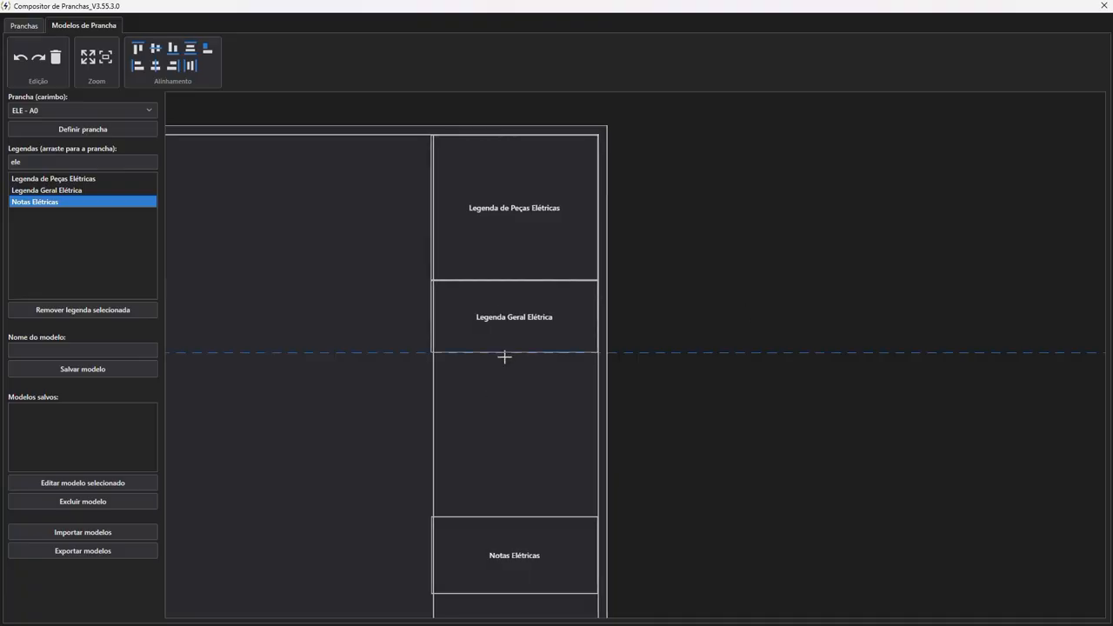
pyautogui.click(488, 517)
pyautogui.scroll(4, 446, 319)
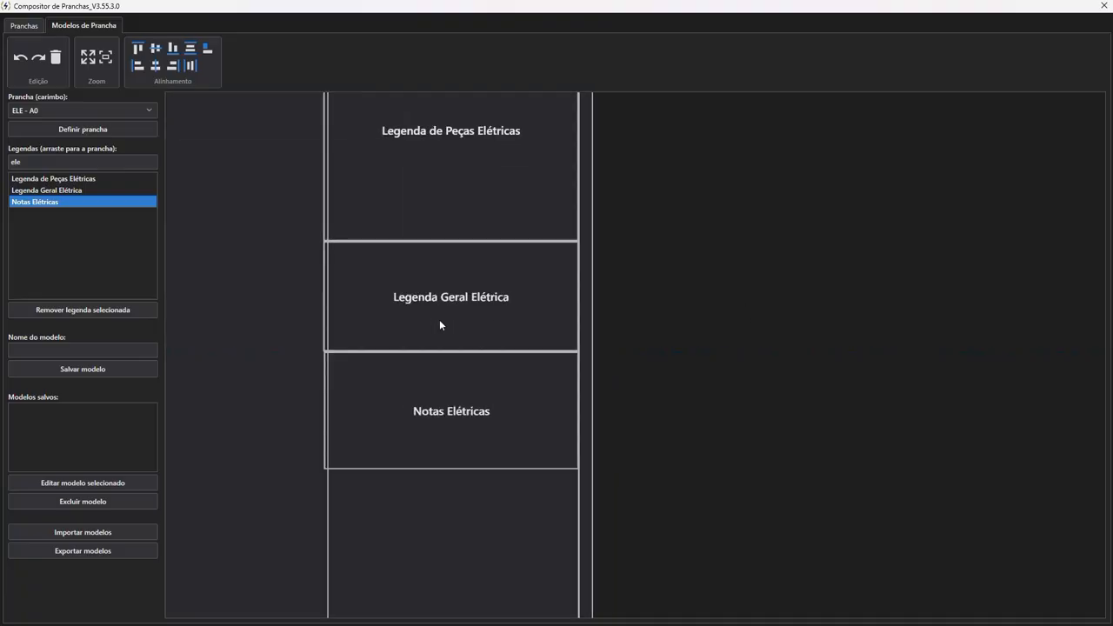
pyautogui.scroll(-1, 371, 338)
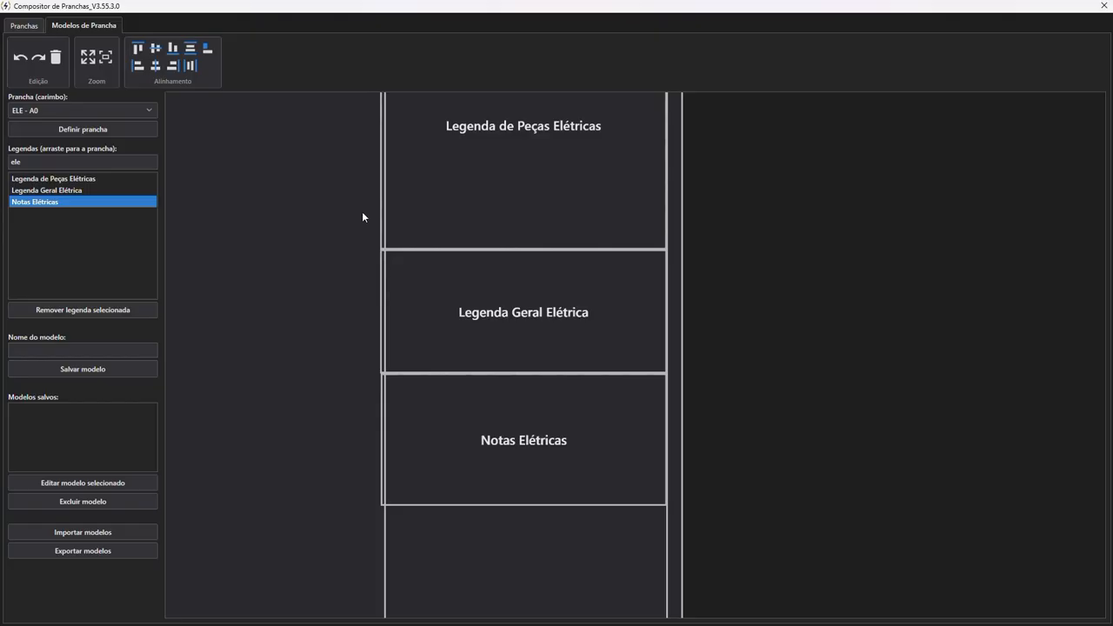
pyautogui.scroll(-3, 562, 286)
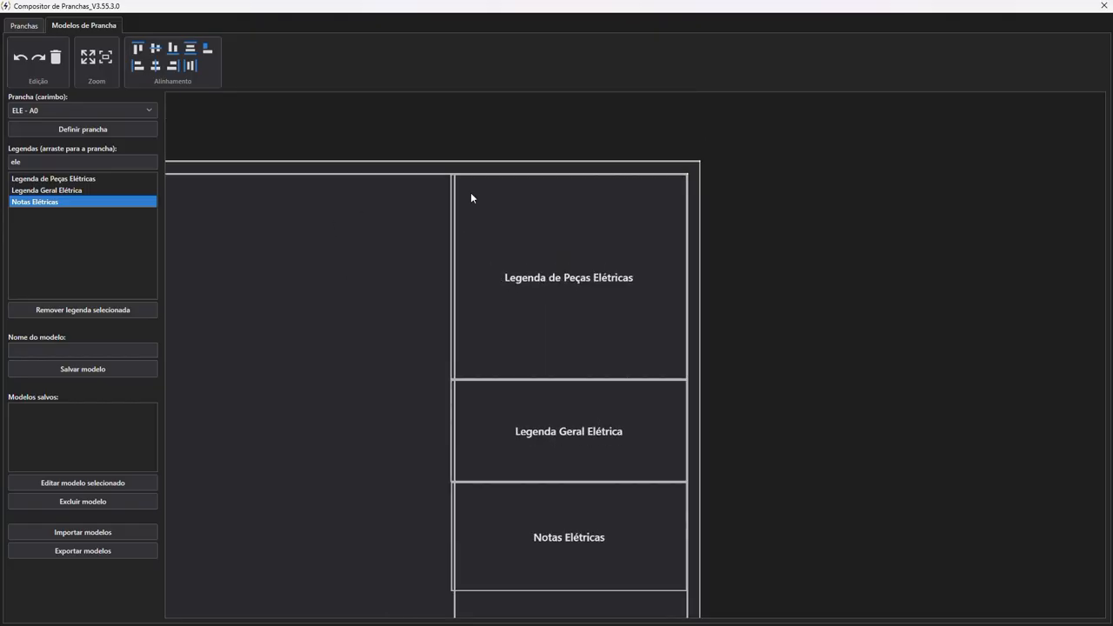
pyautogui.scroll(-3, 492, 204)
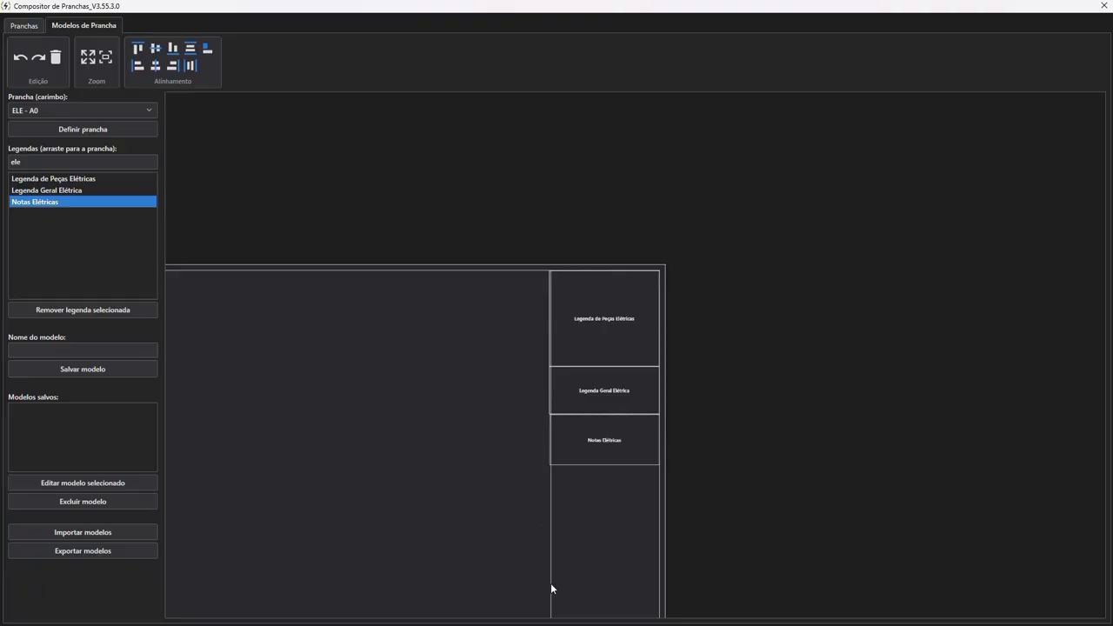
# Name the ELE - A0 sheet template "Modelo de Prancha A0" and save it.
pyautogui.moveTo(561, 276); pyautogui.dragTo(539, 74, button='middle')
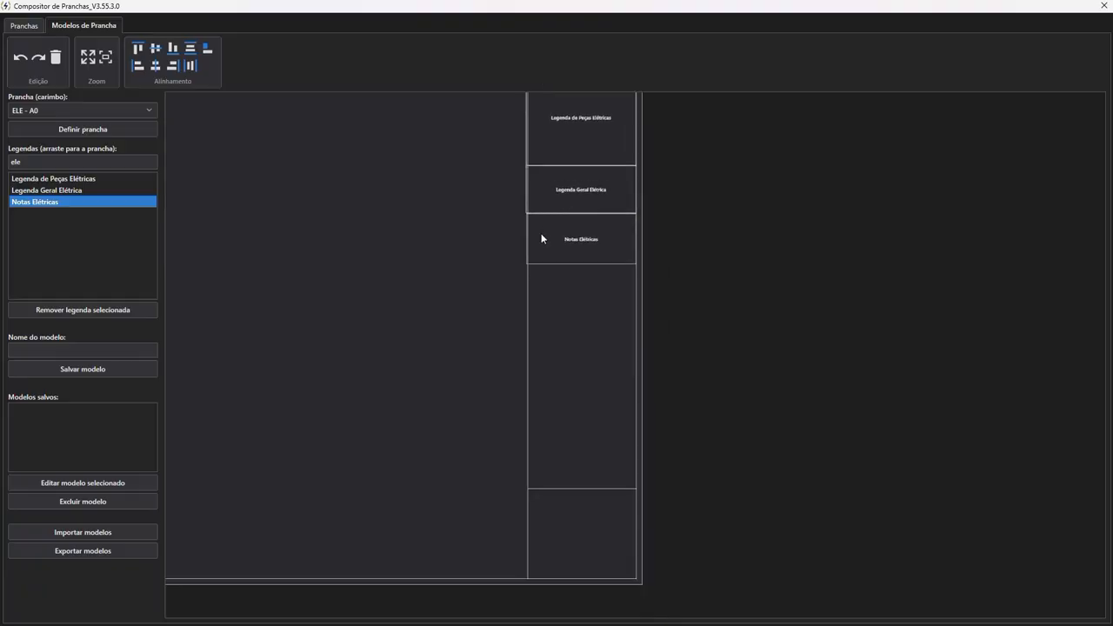
pyautogui.scroll(1, 541, 271)
pyautogui.moveTo(540, 282); pyautogui.dragTo(556, 326, button='middle')
pyautogui.scroll(-1, 556, 326)
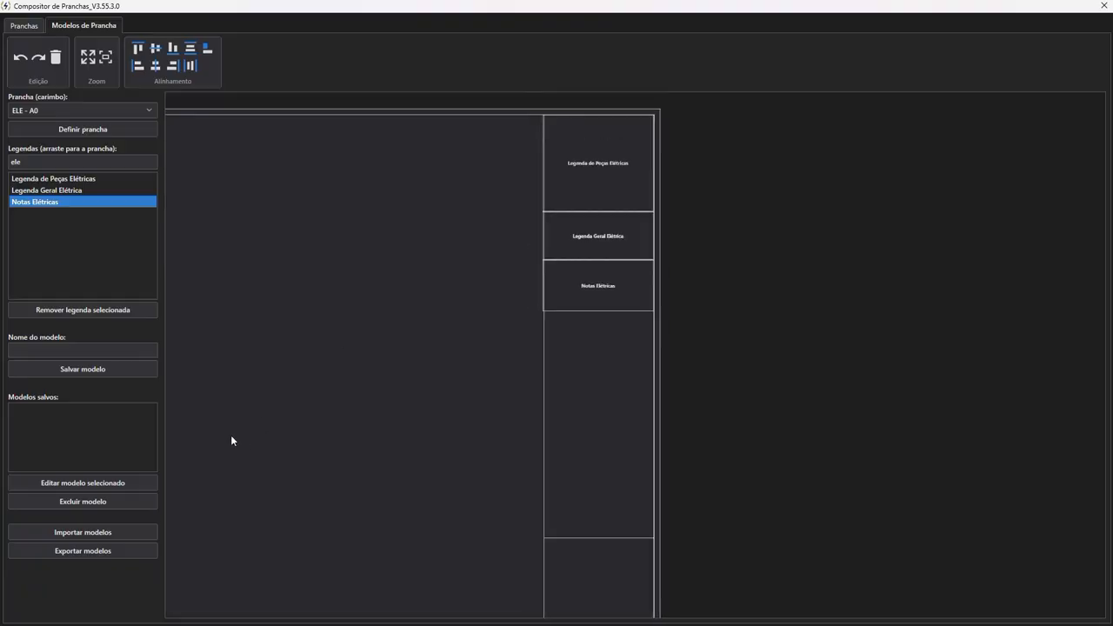
pyautogui.click(78, 349)
pyautogui.write('Prancha')
pyautogui.press('BackSpace')
pyautogui.press('BackSpace')
pyautogui.press('BackSpace')
pyautogui.press('BackSpace')
pyautogui.press('BackSpace')
pyautogui.press('BackSpace')
pyautogui.press('BackSpace')
pyautogui.write('Modelo de Pr')
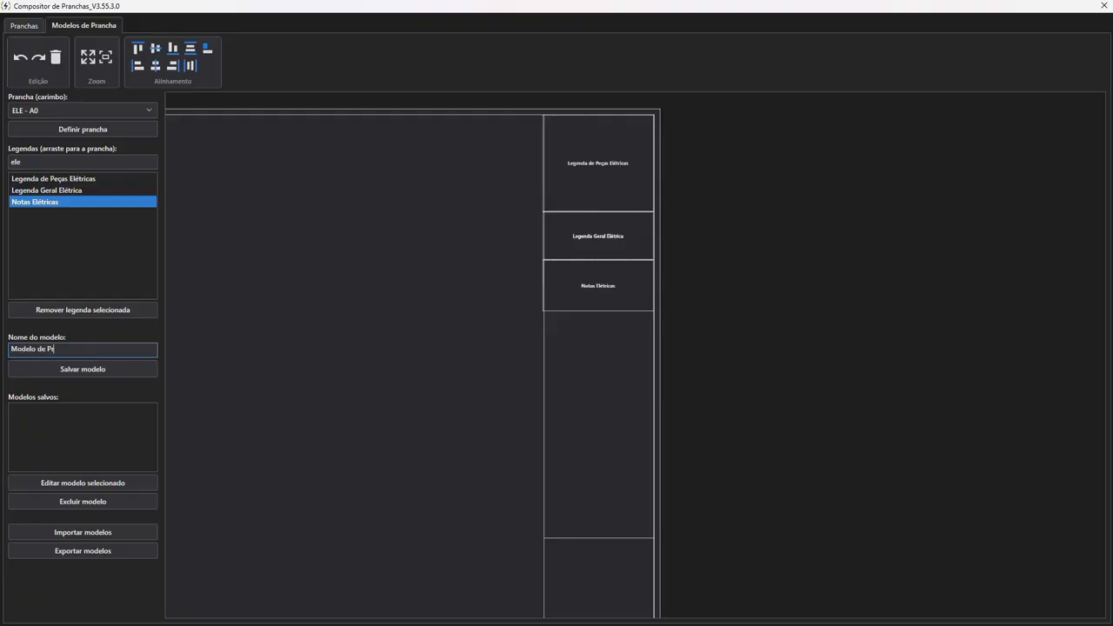
pyautogui.write('ancha A0')
pyautogui.click(92, 369)
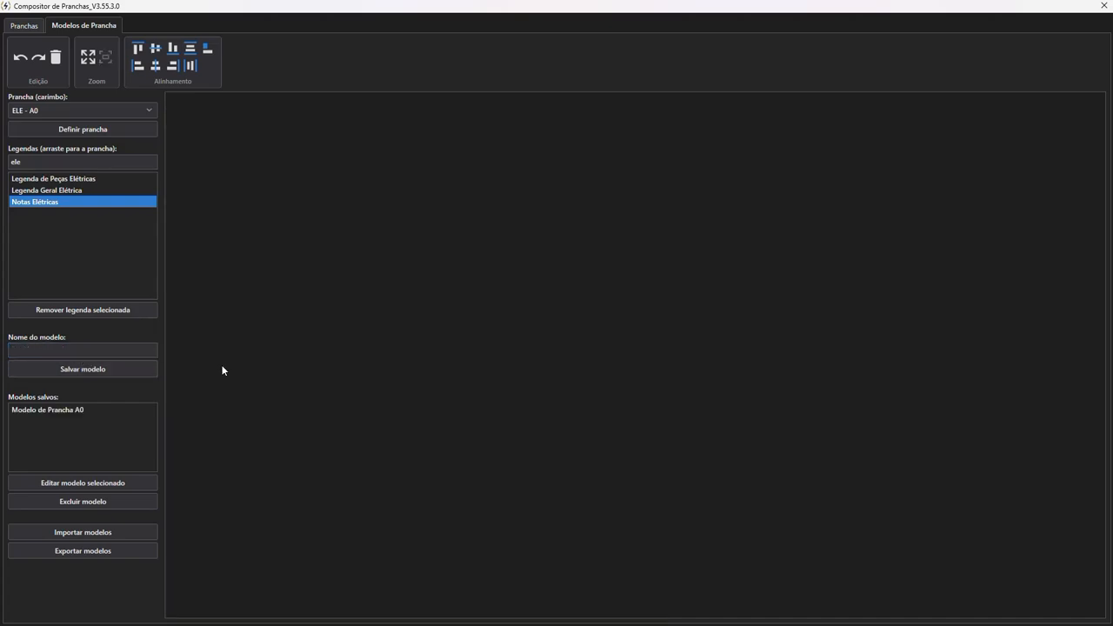
# Define INC - A1 as the sheet for a new template.
pyautogui.click(118, 111)
pyautogui.click(79, 162)
pyautogui.click(117, 128)
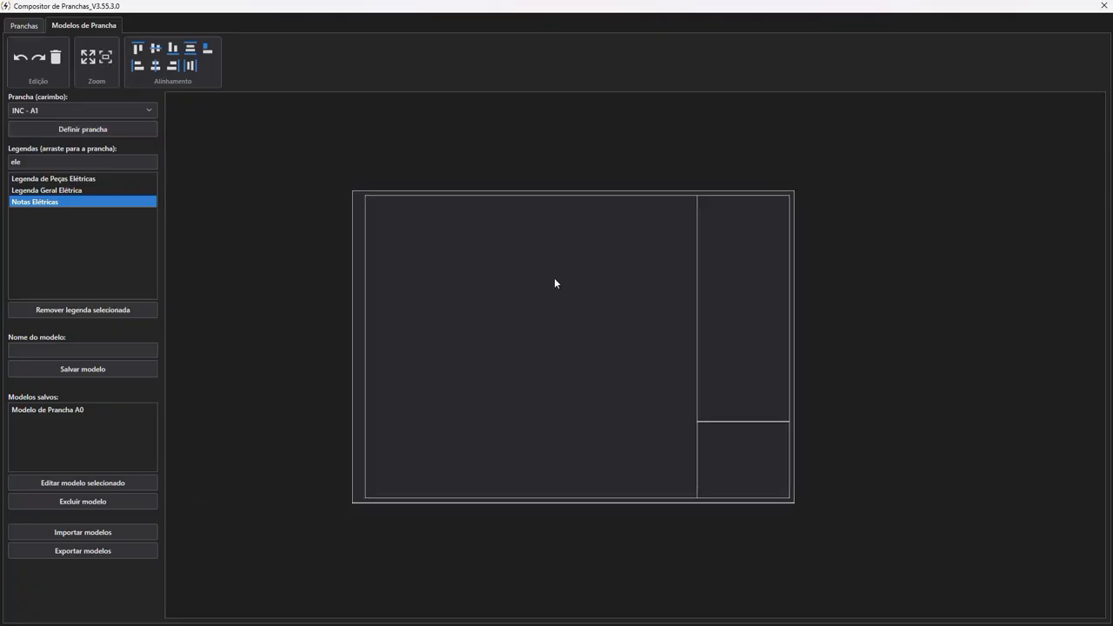
# Place Legenda de Peças Elétricas, Legenda Geral Elétrica and Notas Elétricas one below another near the A1 sheet's legend column.
pyautogui.click(79, 179)
pyautogui.scroll(5, 886, 251)
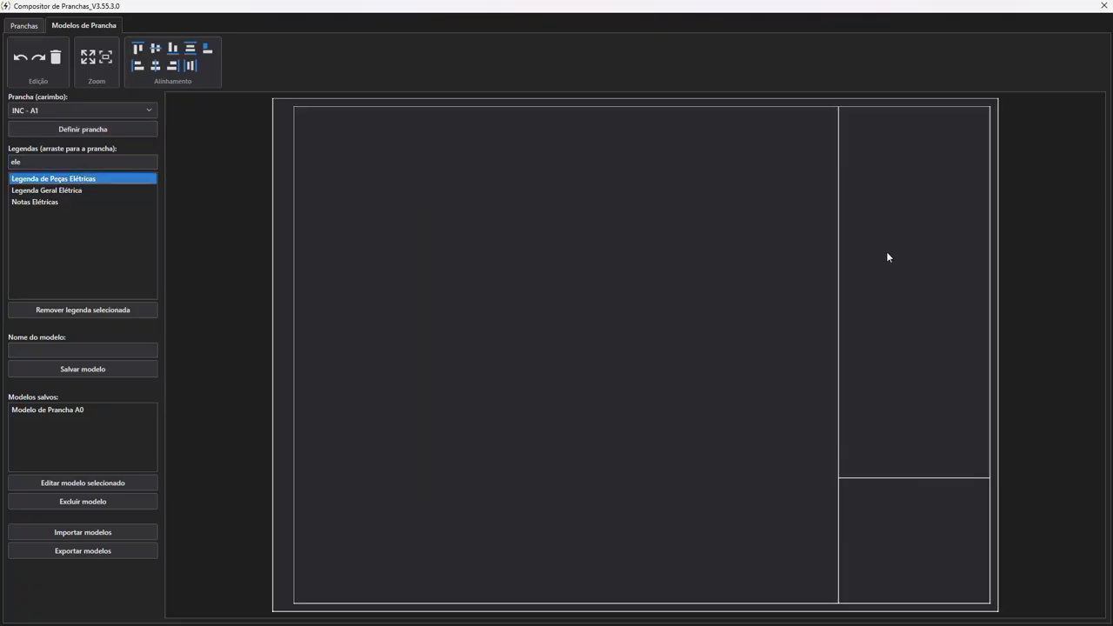
pyautogui.moveTo(877, 202); pyautogui.dragTo(688, 303, button='middle')
pyautogui.scroll(2, 682, 304)
pyautogui.moveTo(108, 184); pyautogui.dragTo(740, 229)
pyautogui.moveTo(66, 191); pyautogui.dragTo(809, 437)
pyautogui.moveTo(32, 206); pyautogui.dragTo(795, 518)
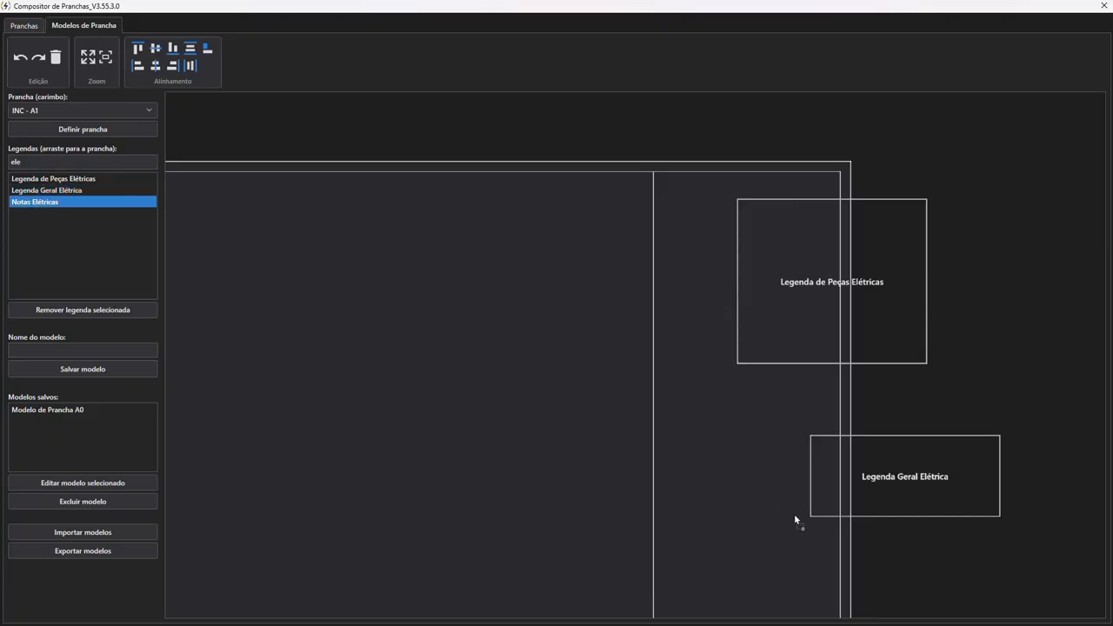
pyautogui.moveTo(753, 551); pyautogui.dragTo(753, 552)
pyautogui.moveTo(800, 280); pyautogui.dragTo(721, 256)
pyautogui.click(903, 260)
# Align the right edges of the three legends to the A1 sheet's inner right margin using line alignment.
pyautogui.press('a')
pyautogui.press('l')
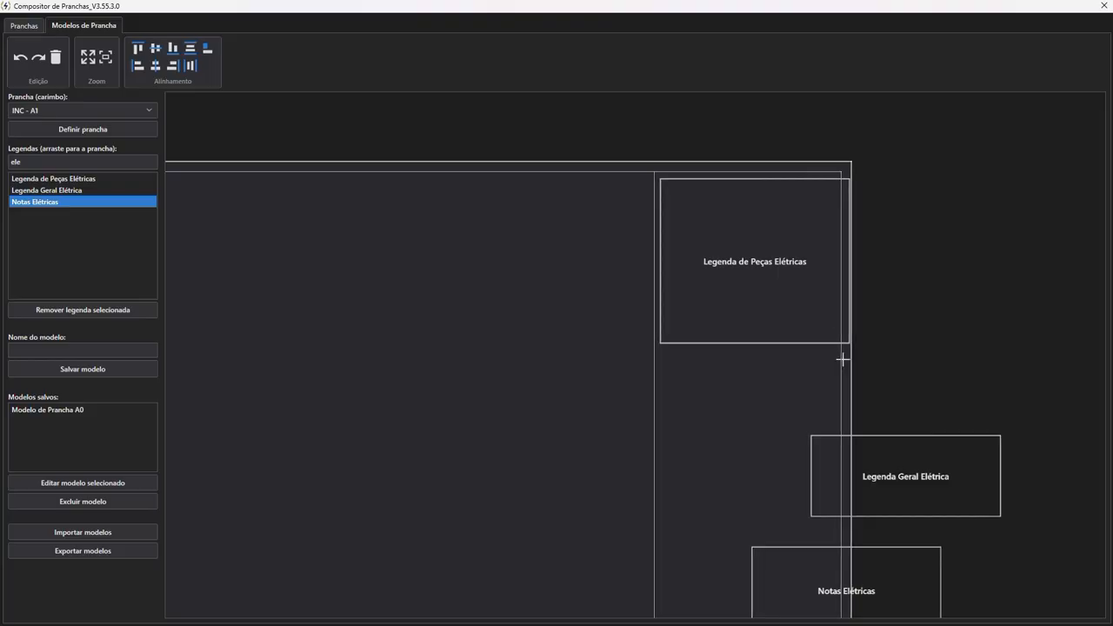
pyautogui.click(842, 360)
pyautogui.click(849, 254)
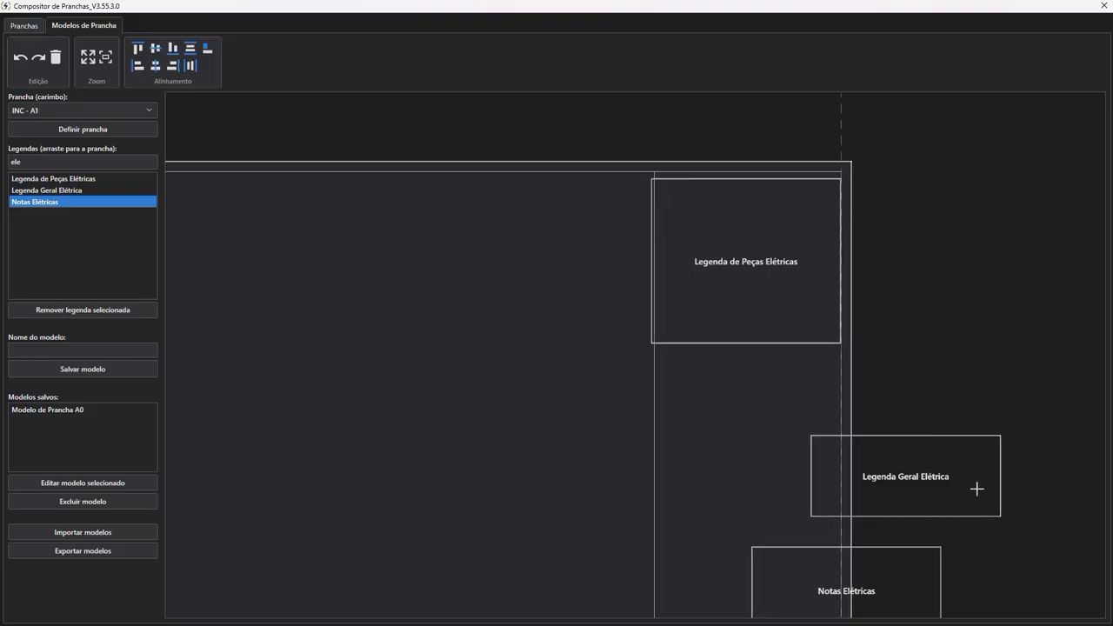
pyautogui.click(1003, 470)
pyautogui.click(940, 575)
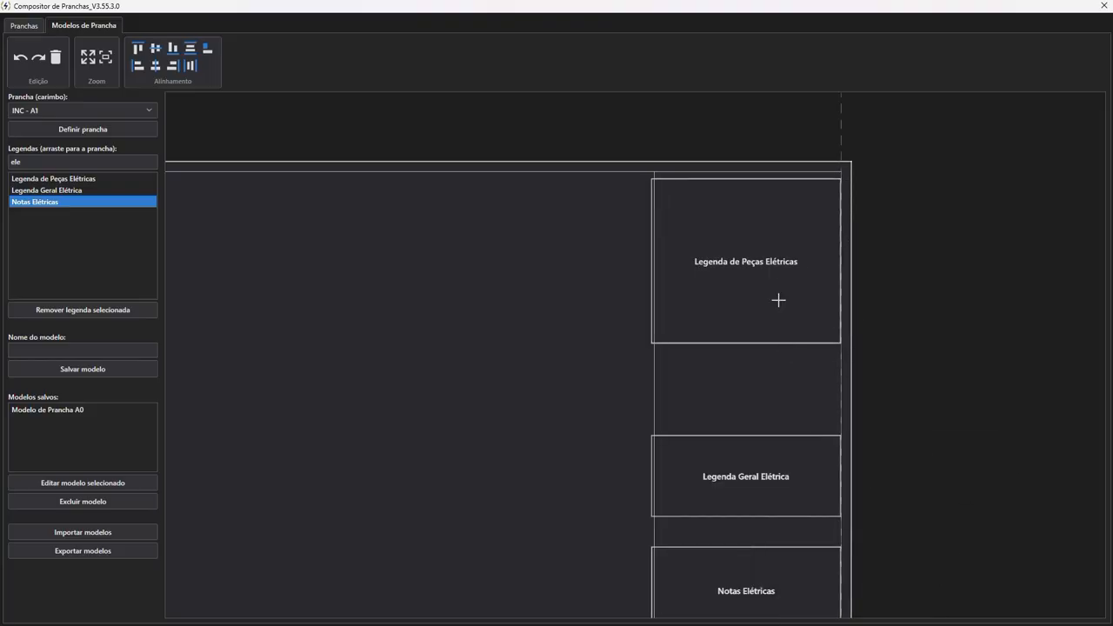
pyautogui.press('Escape')
# Align Legenda de Peças Elétricas to the A1 sheet's inner top margin and stack Legenda Geral Elétrica and Notas Elétricas directly beneath it.
pyautogui.press('a')
pyautogui.press('l')
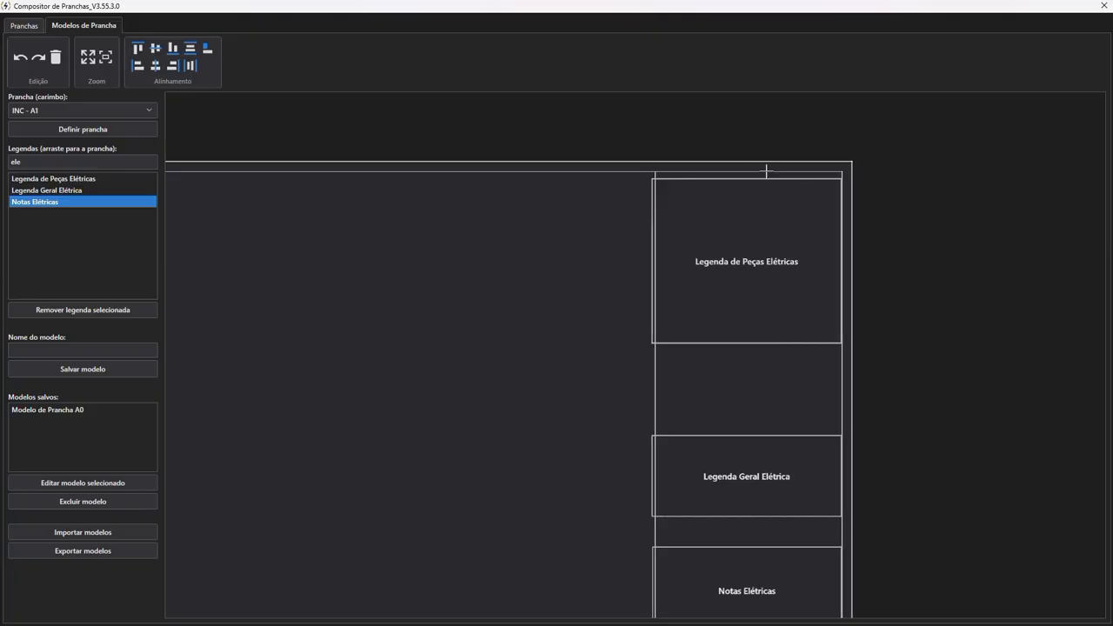
pyautogui.click(764, 171)
pyautogui.click(763, 179)
pyautogui.click(760, 335)
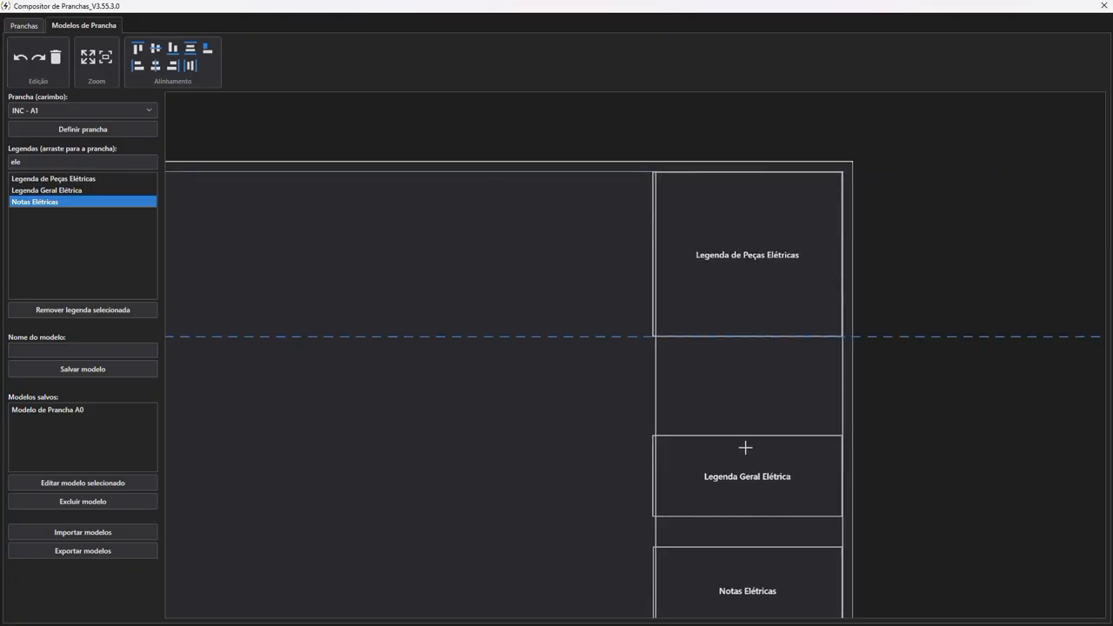
pyautogui.click(743, 440)
pyautogui.click(756, 419)
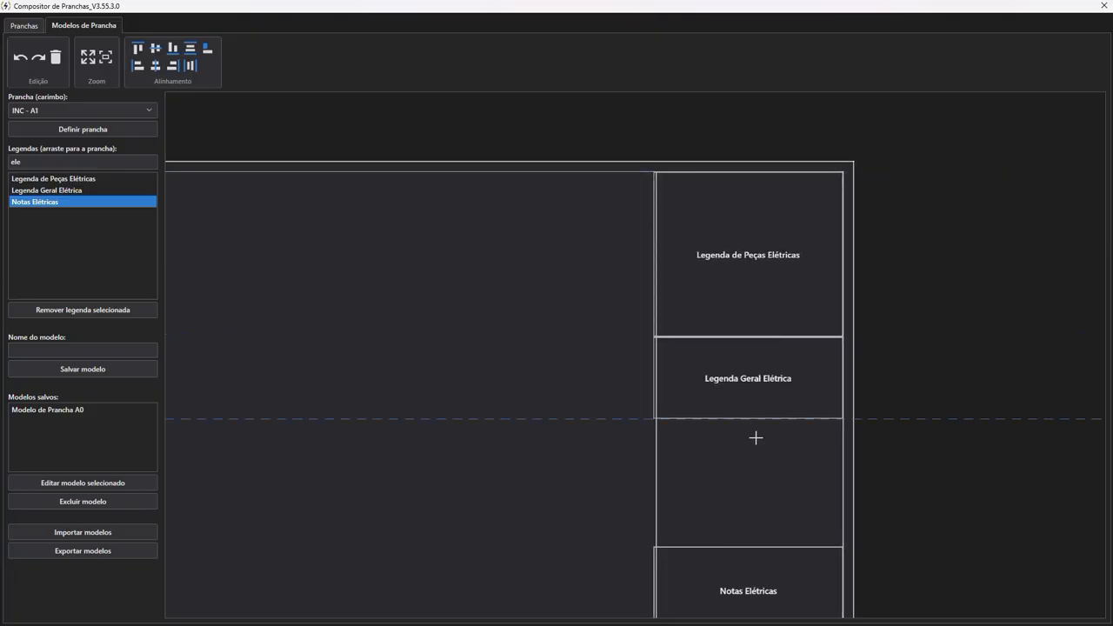
pyautogui.click(740, 548)
# Name the INC - A1 sheet template "Modelo de Prancha A1" and save it.
pyautogui.click(67, 350)
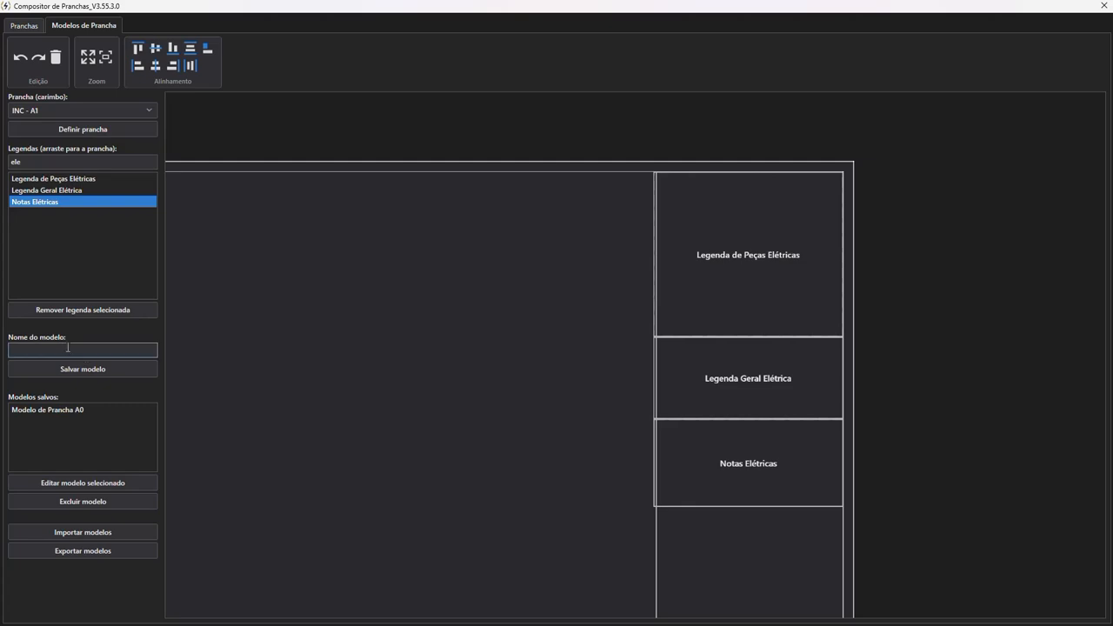
pyautogui.write('Modelo de Plancha A1')
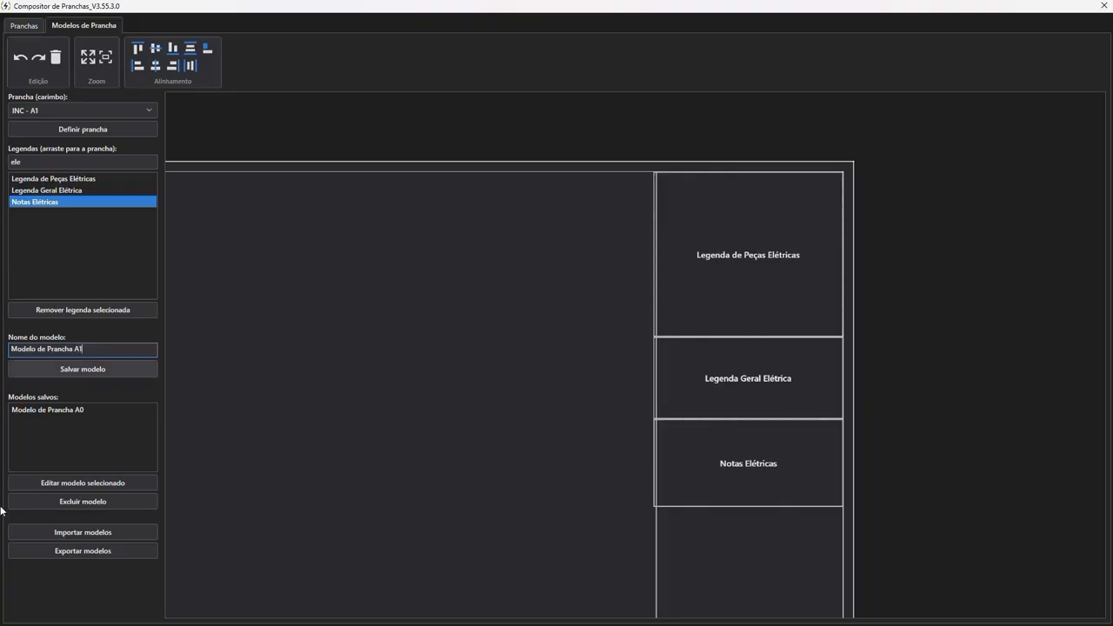
pyautogui.click(122, 367)
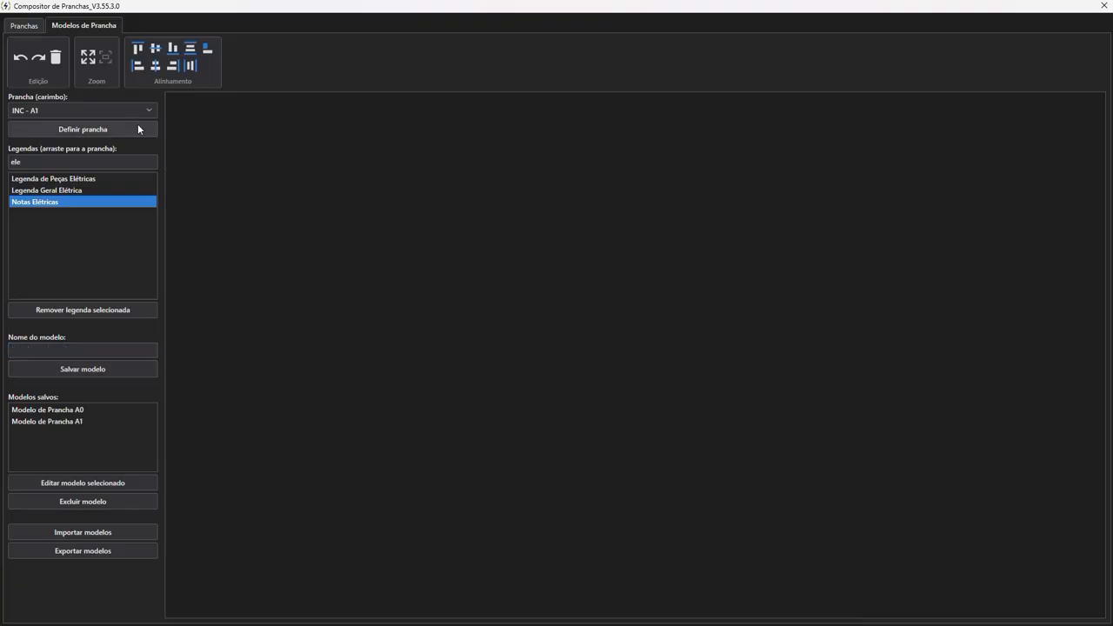
# Switch to composing sheets and add a sheet based on Modelo de Prancha A0.
pyautogui.click(26, 27)
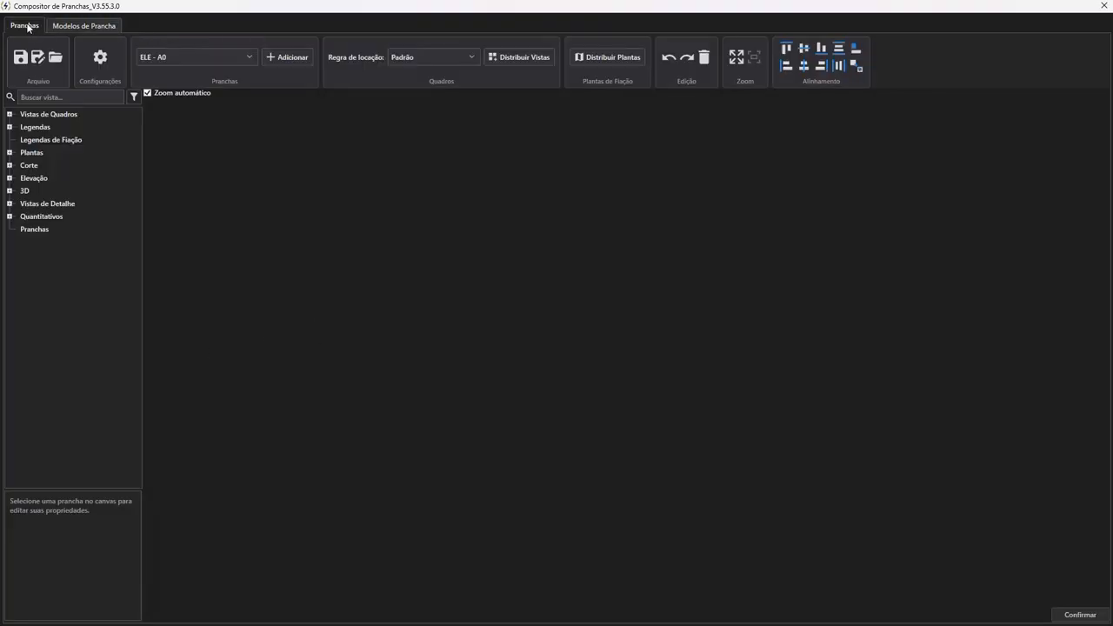
pyautogui.click(194, 56)
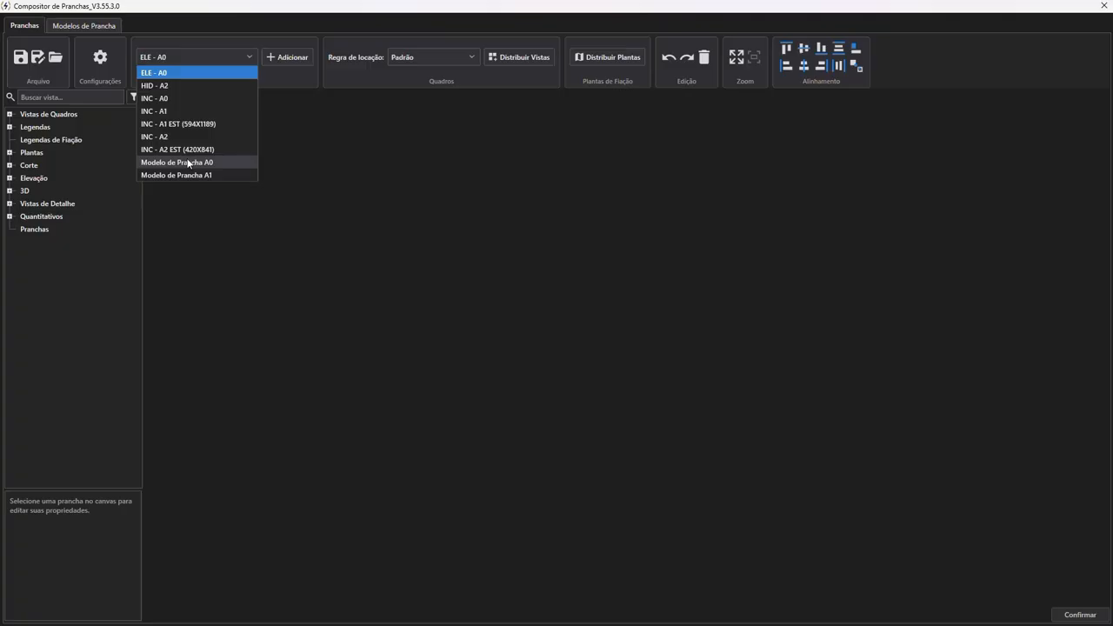
pyautogui.click(234, 61)
pyautogui.click(234, 61)
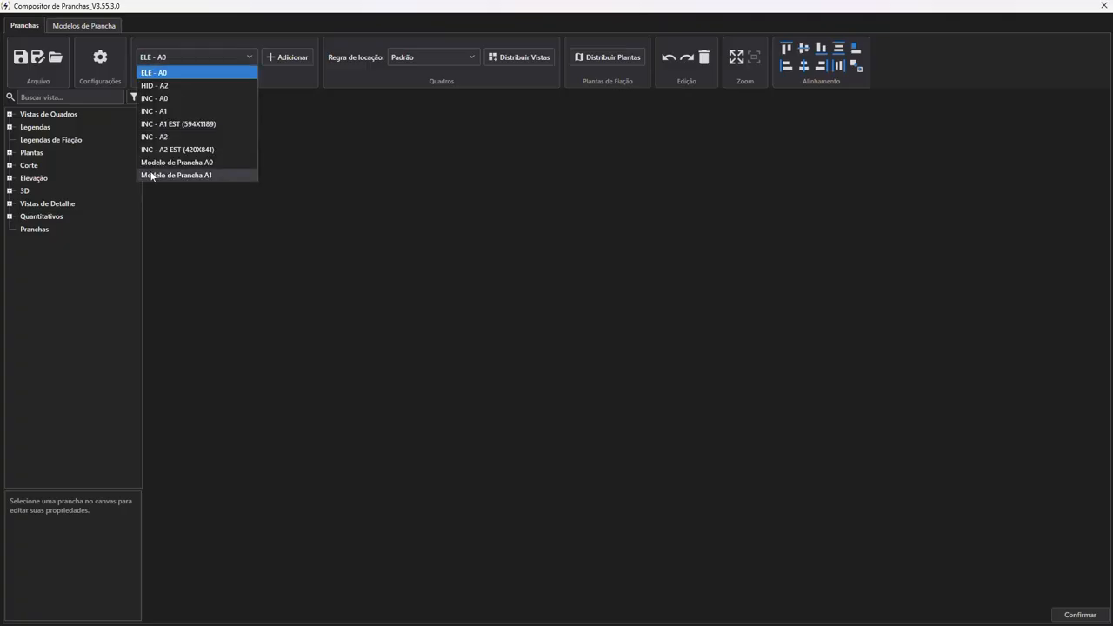
pyautogui.click(154, 166)
pyautogui.click(265, 57)
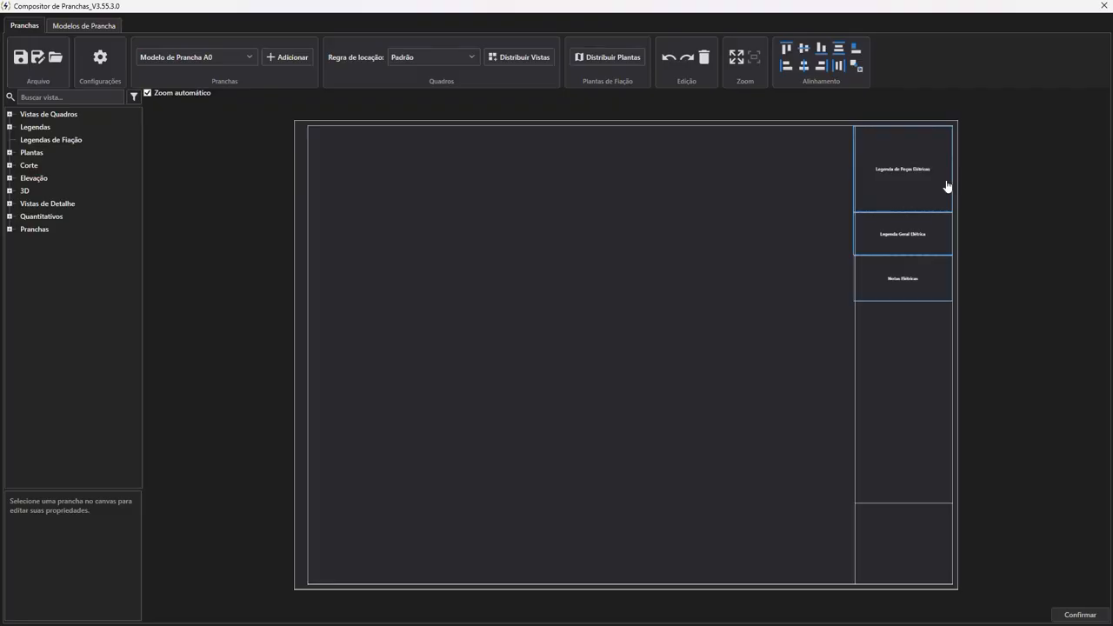
# Add a second sheet based on Modelo de Prancha A1 beside the A0 sheet.
pyautogui.moveTo(947, 187); pyautogui.dragTo(884, 235, button='middle')
pyautogui.scroll(3, 765, 246)
pyautogui.scroll(-5, 730, 255)
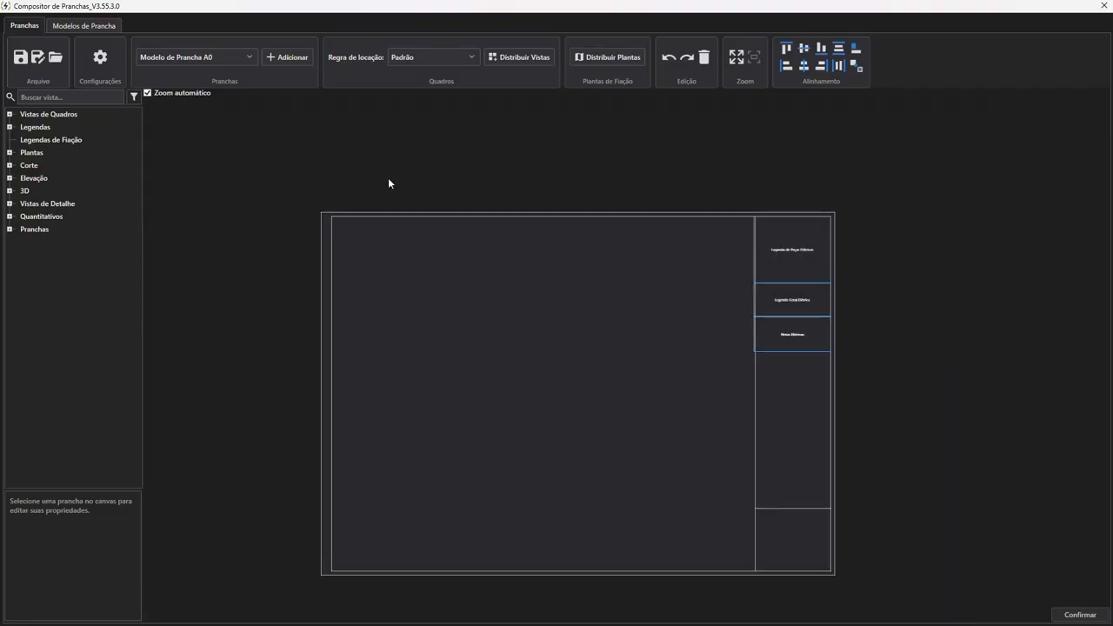
pyautogui.click(187, 56)
pyautogui.click(226, 181)
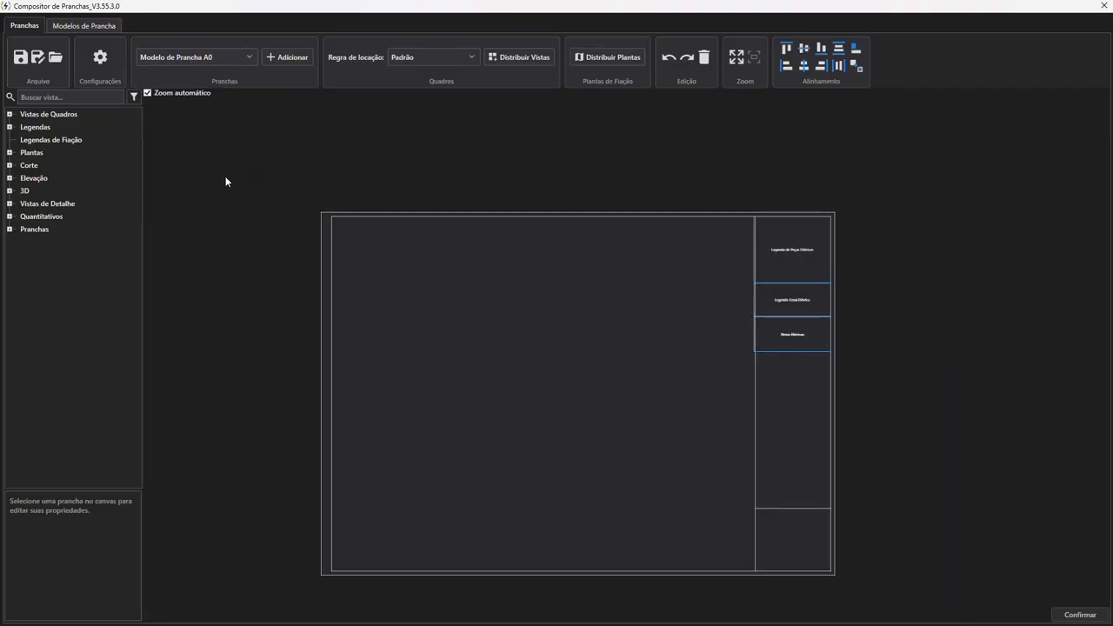
pyautogui.click(295, 60)
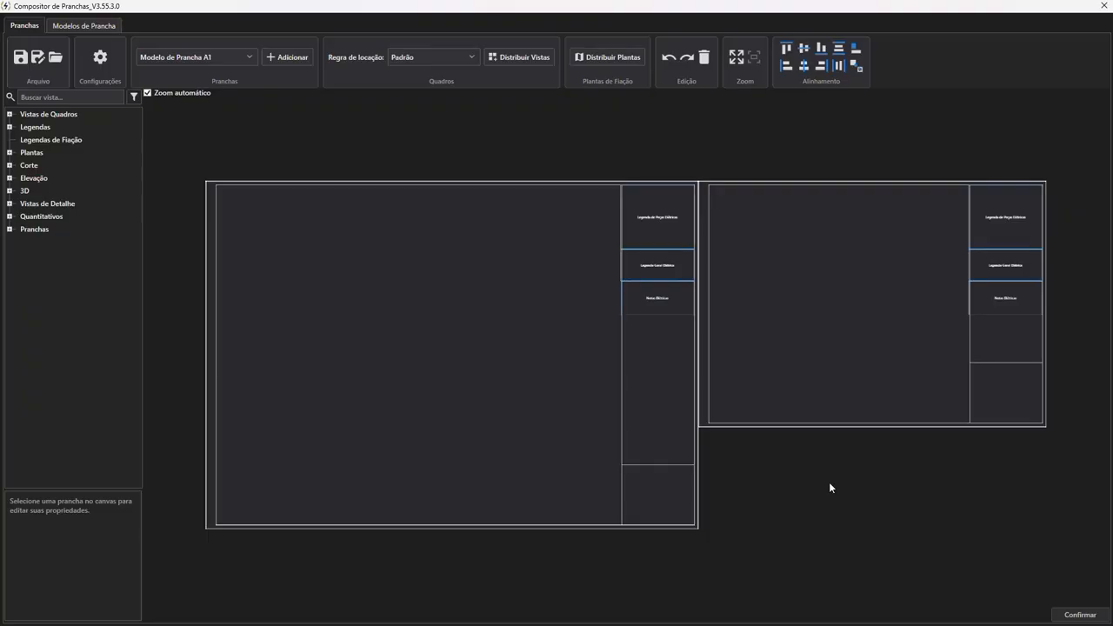
# Undo and redo the addition of the A1 sheet twice.
pyautogui.hotkey('ctrl', 'z')
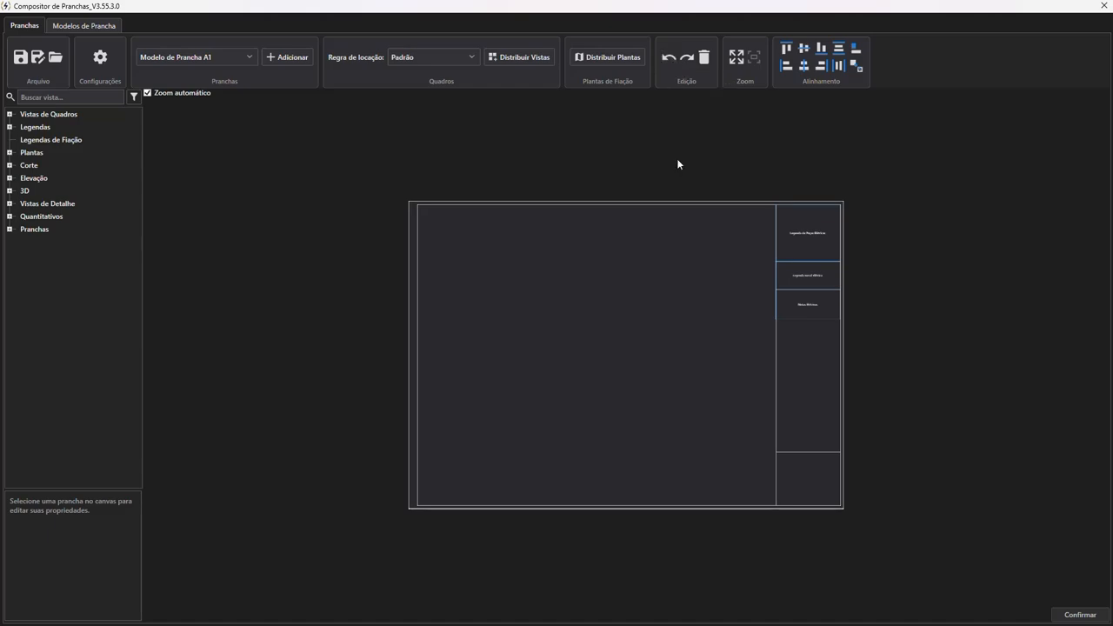
pyautogui.hotkey('ctrl', 'y')
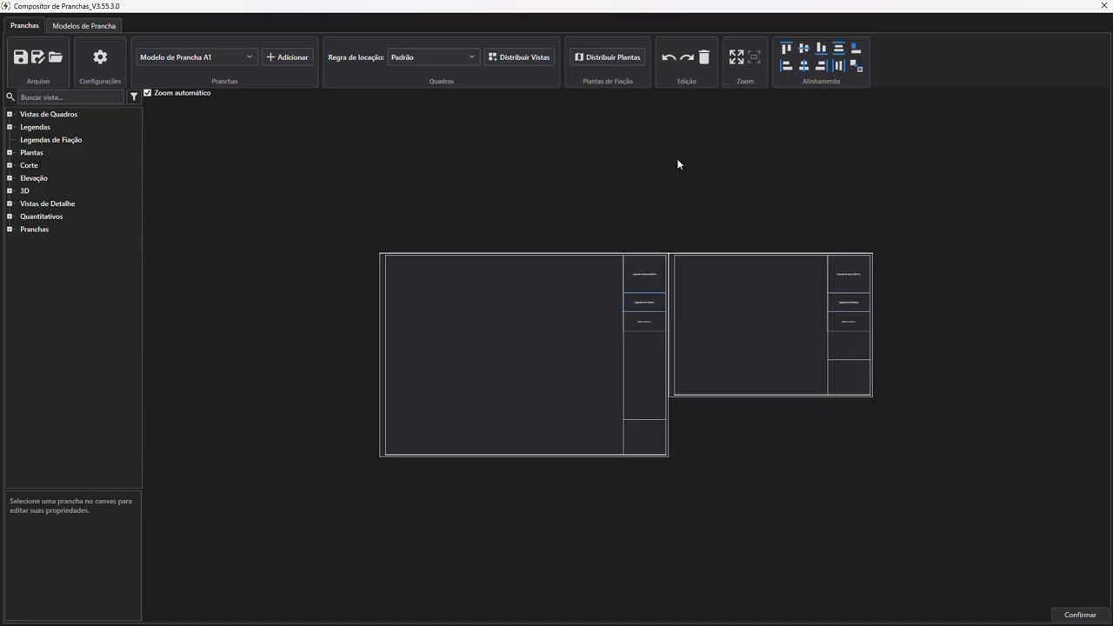
pyautogui.hotkey('ctrl', 'z')
pyautogui.hotkey('ctrl', 'y')
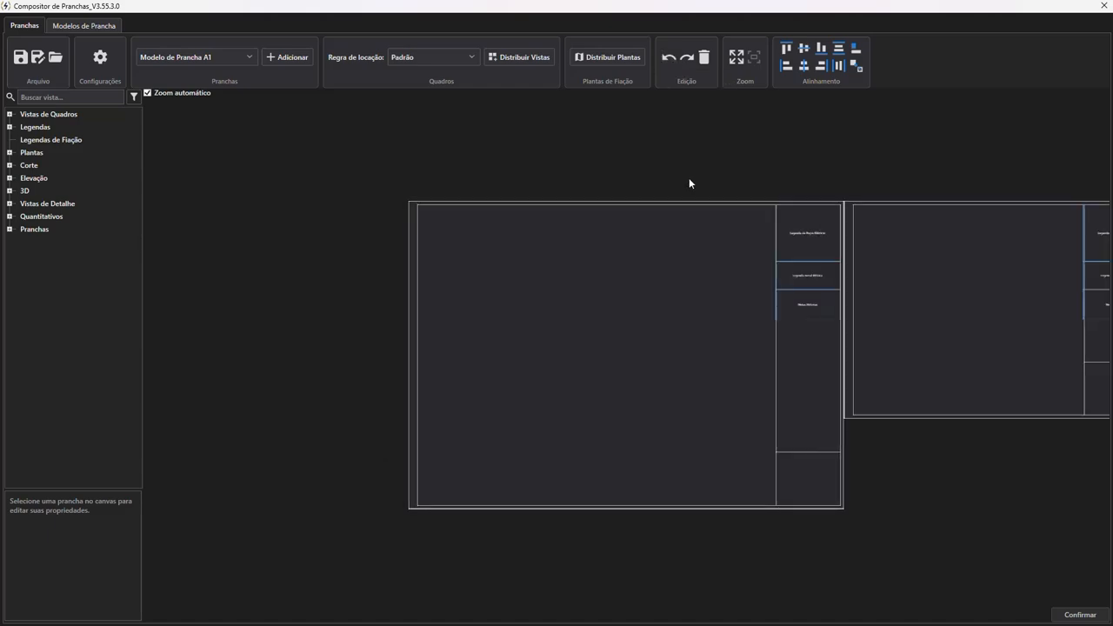
# Delete the A1 and A0 sheets from the canvas and undo the deletions.
pyautogui.click(779, 274)
pyautogui.press('Delete')
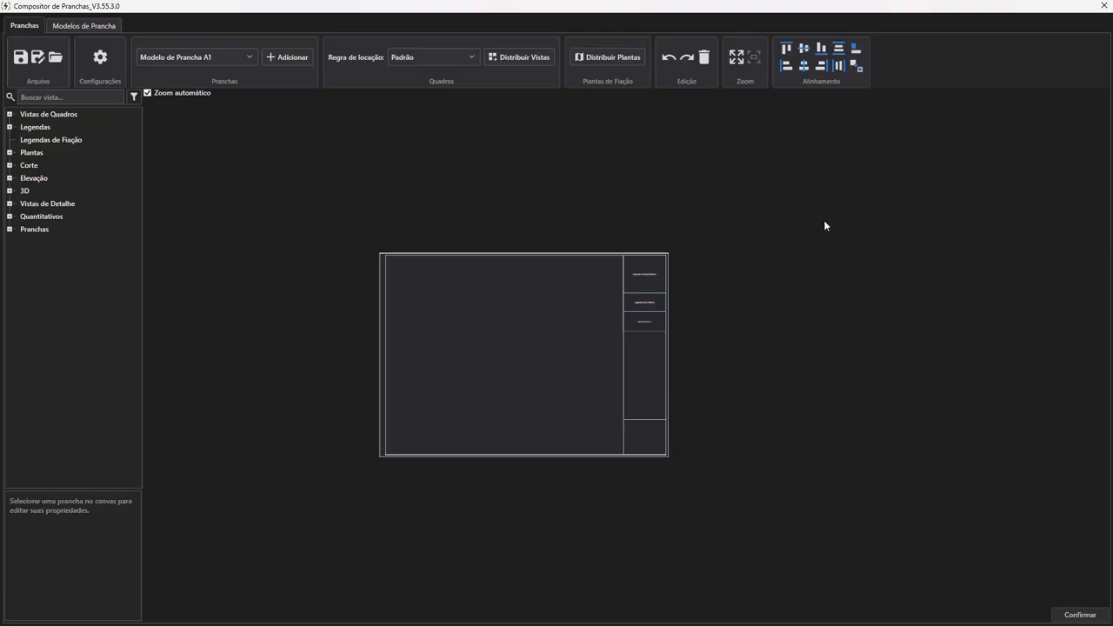
pyautogui.click(648, 337)
pyautogui.press('Delete')
pyautogui.hotkey('ctrl', 'z')
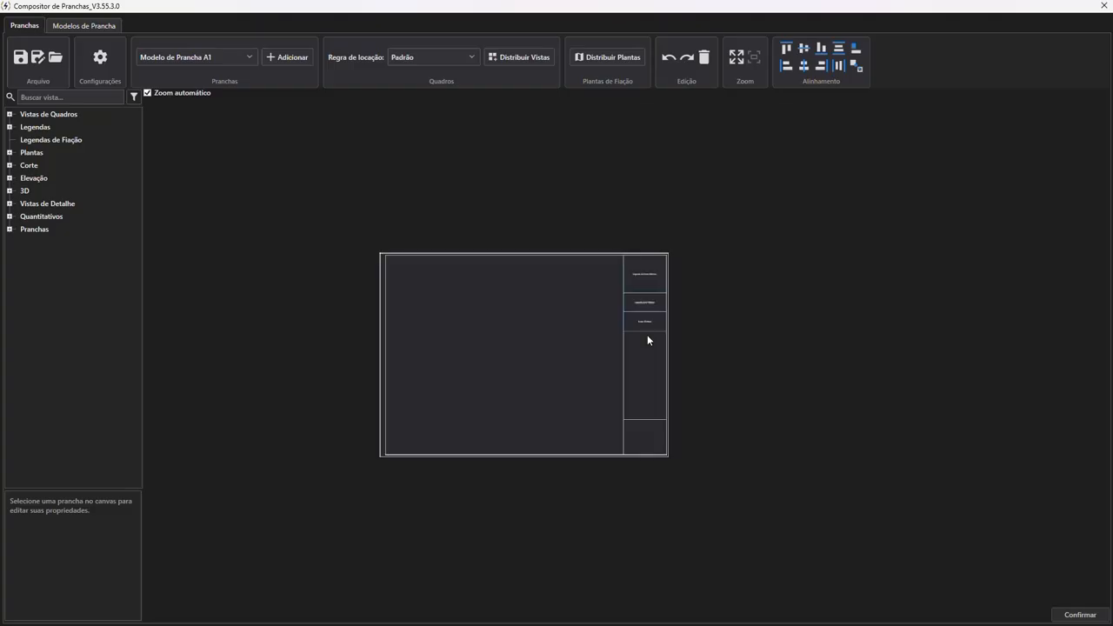
# Frame the A1 sheet and the A0 sheet in turn, ending with both sheets in view and nothing selected.
pyautogui.click(726, 331)
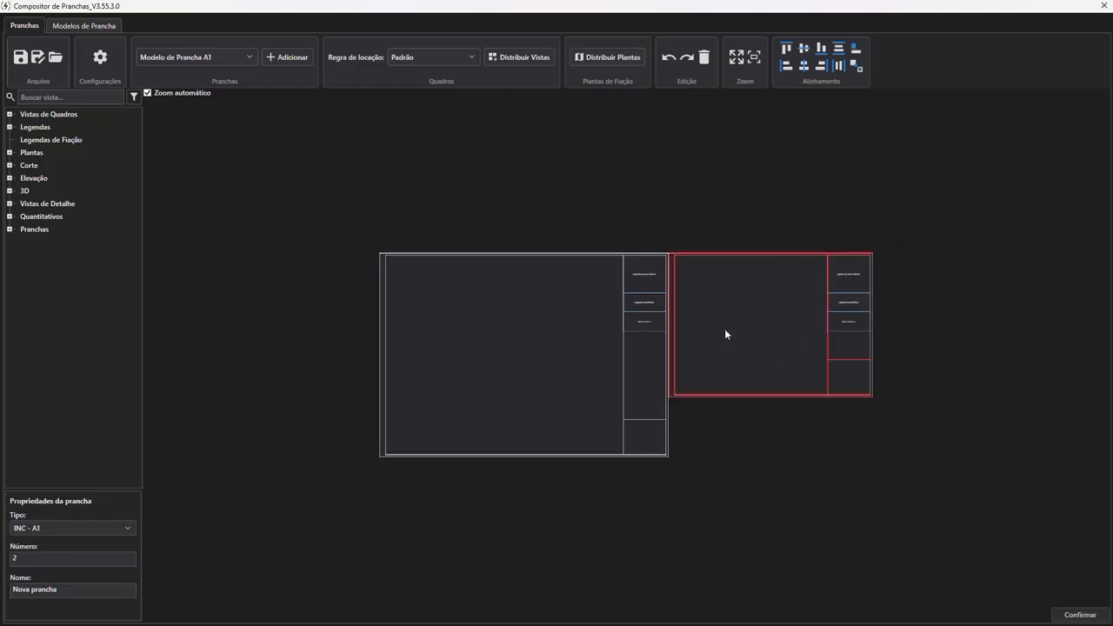
pyautogui.click(754, 58)
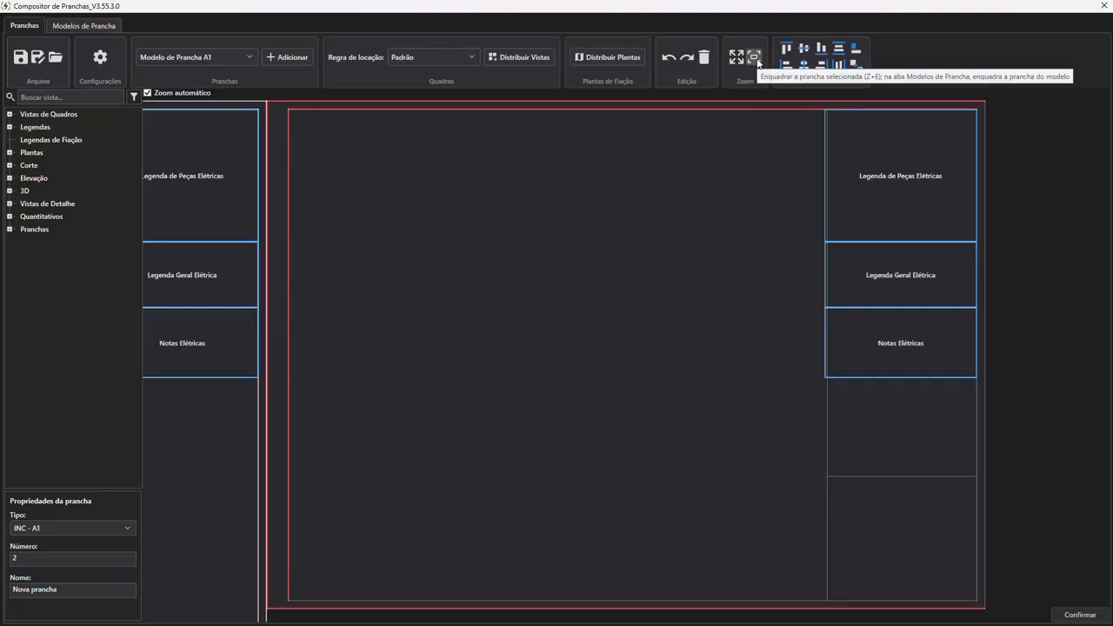
pyautogui.click(191, 124)
pyautogui.click(728, 57)
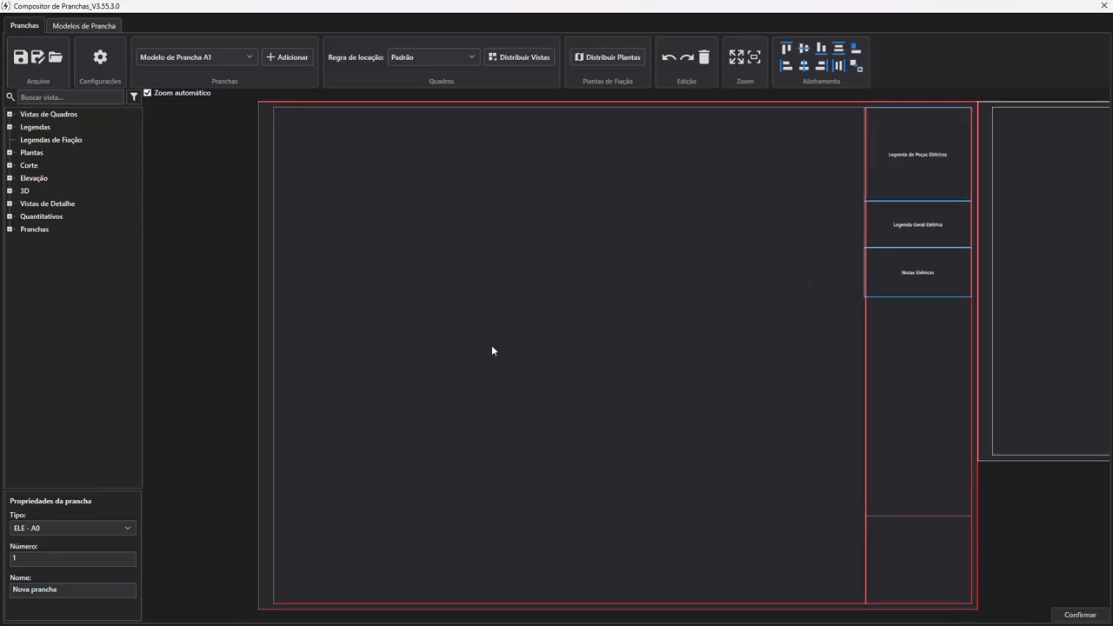
pyautogui.click(206, 306)
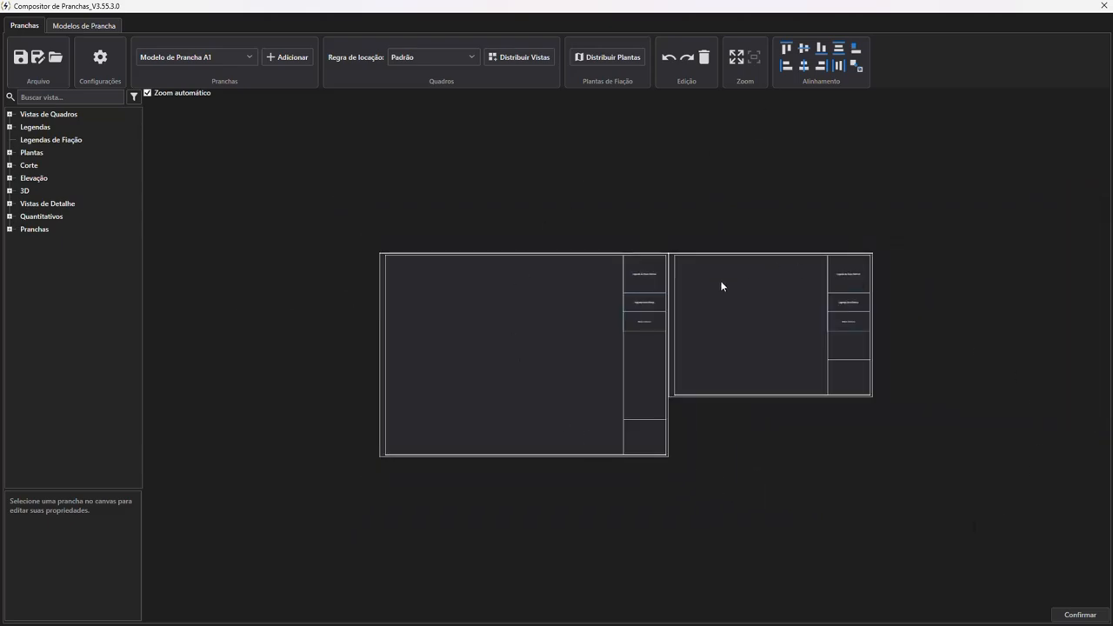
# Delete the A1 sheet beside the A0 sheet.
pyautogui.click(44, 114)
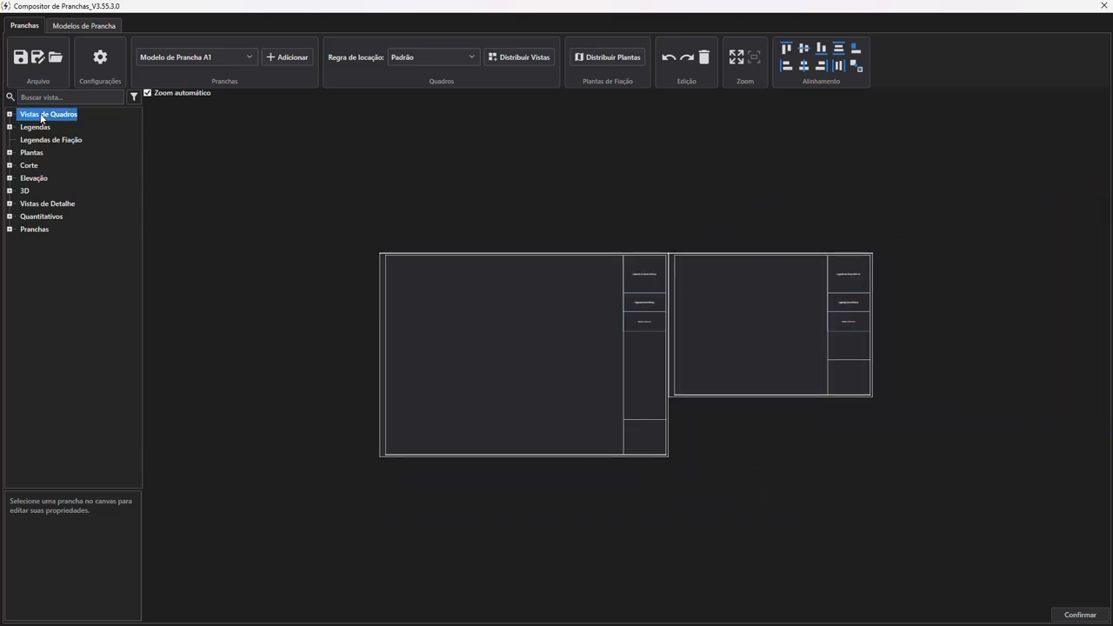
pyautogui.click(794, 394)
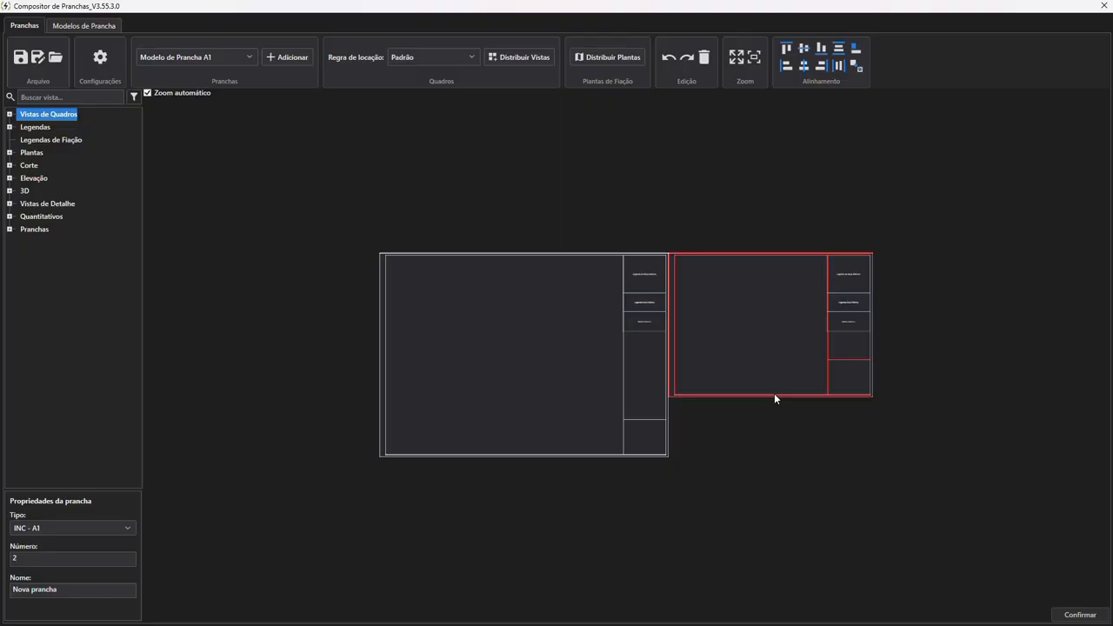
pyautogui.press('Delete')
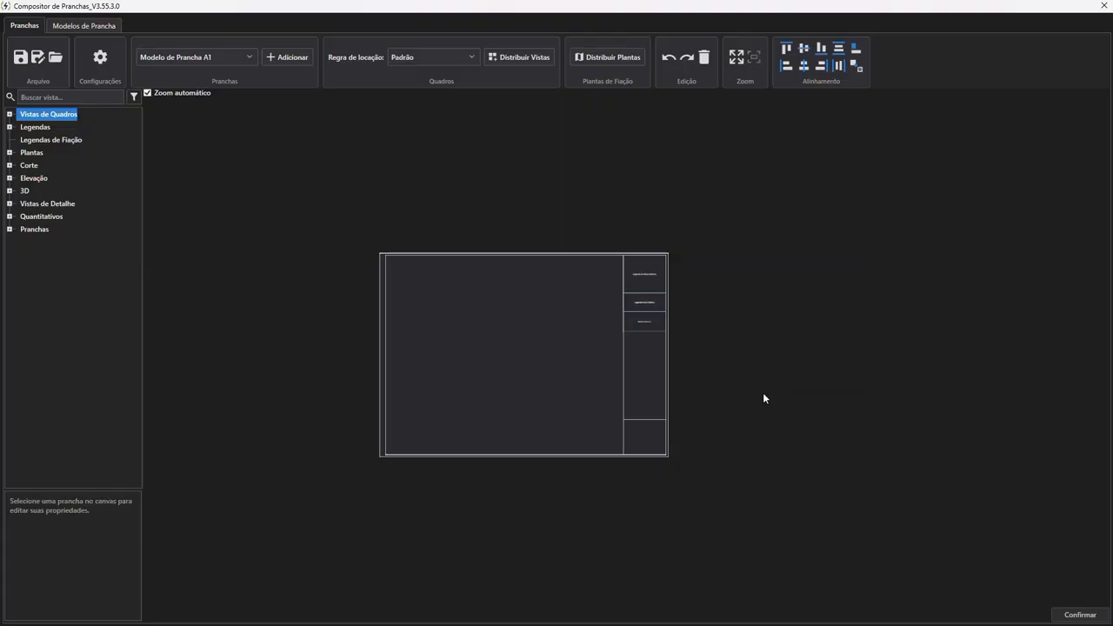
# Set the sheet template to Modelo de Prancha A0 and expand Vistas de Quadros down to the QDC-LOJA 07 views under Pavimento Térreo.
pyautogui.click(232, 57)
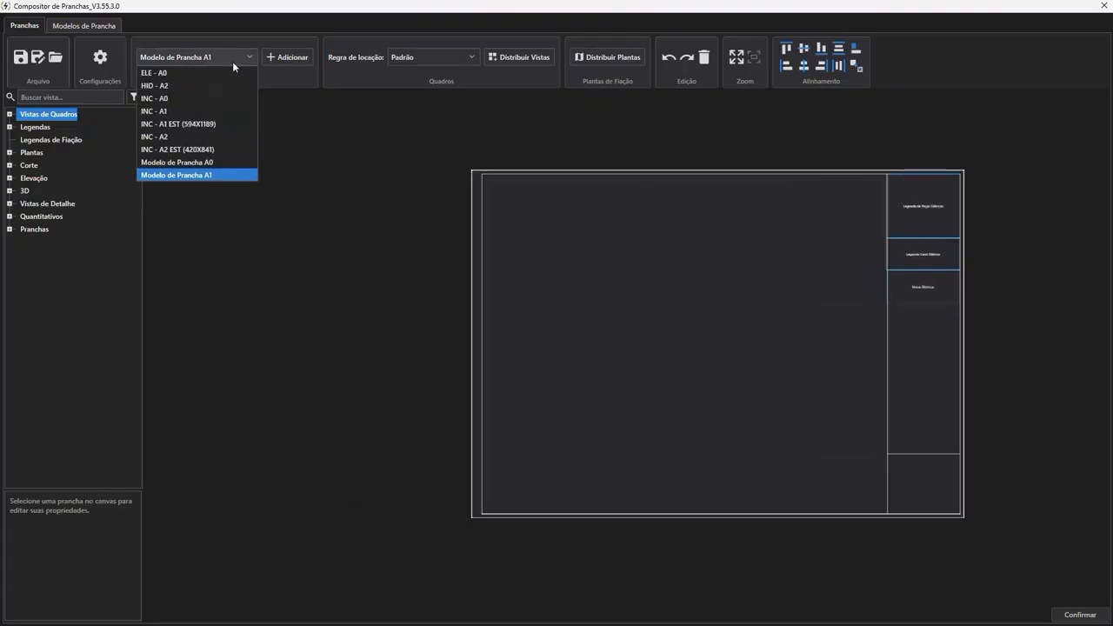
pyautogui.click(199, 162)
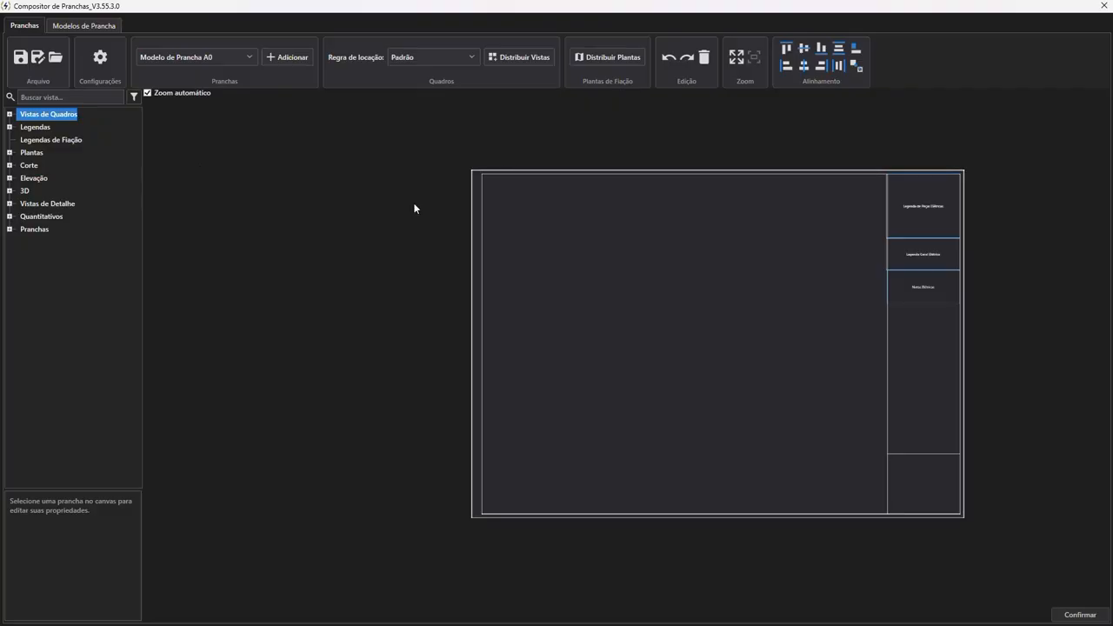
pyautogui.doubleClick(31, 118)
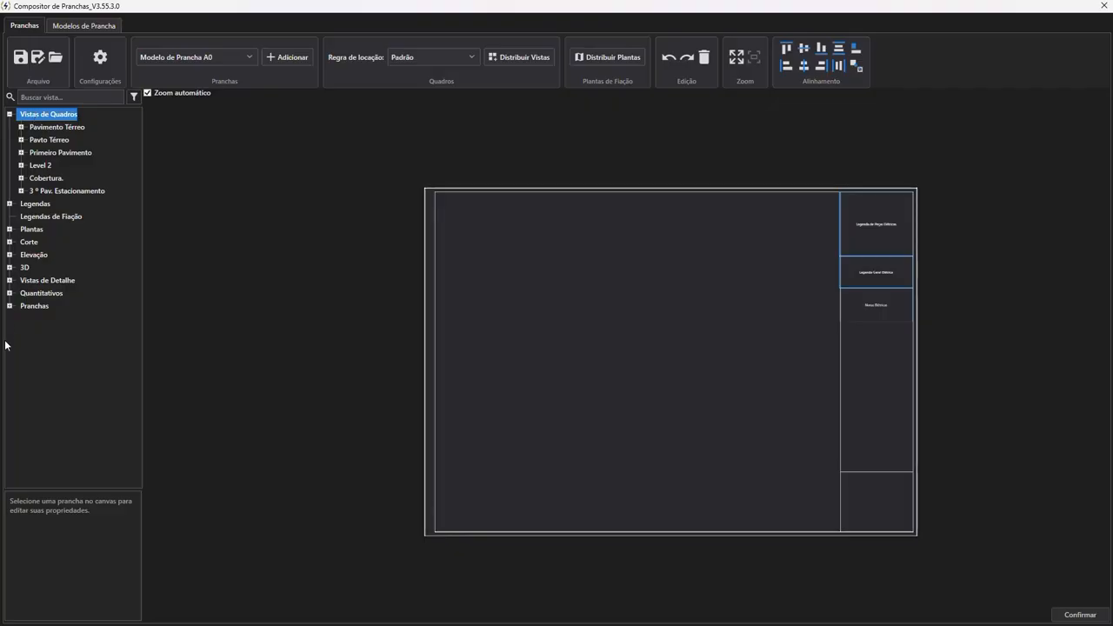
pyautogui.click(60, 129)
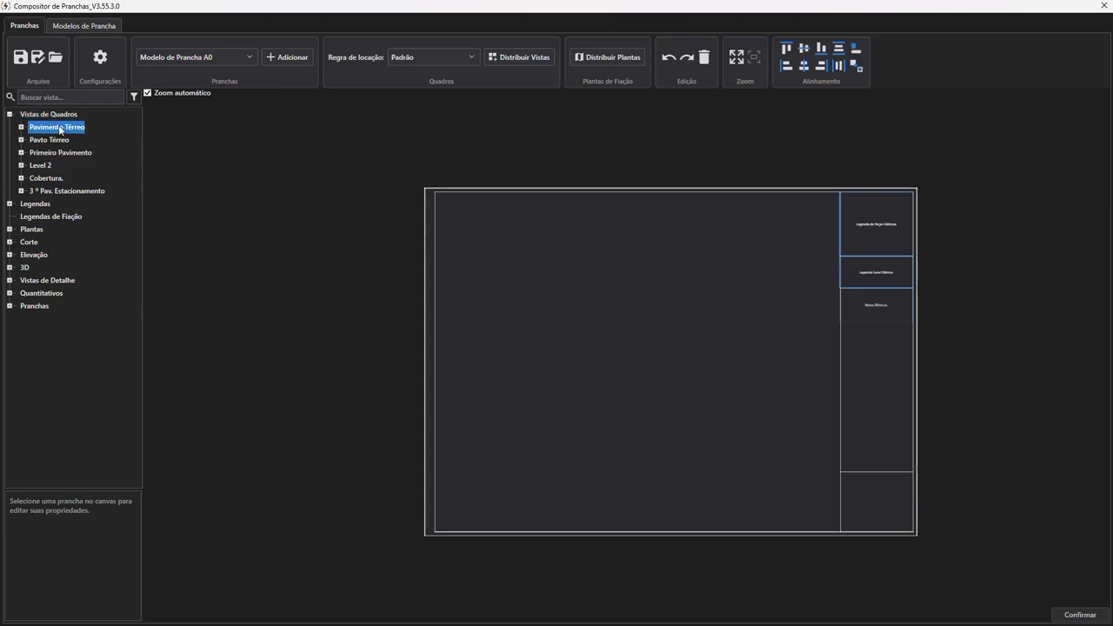
pyautogui.doubleClick(58, 130)
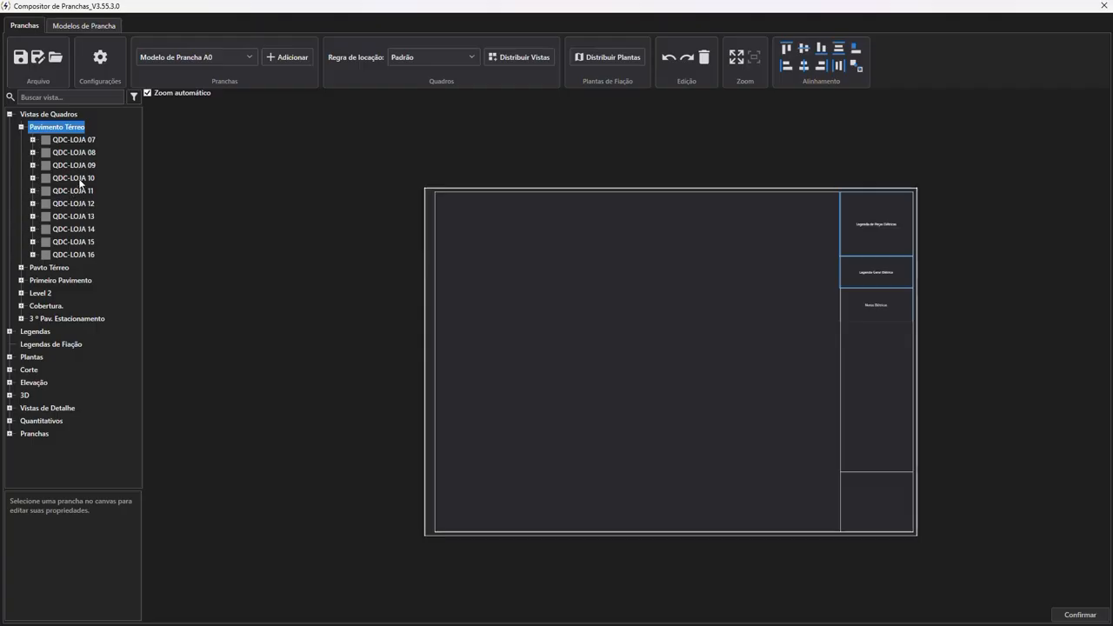
pyautogui.click(61, 140)
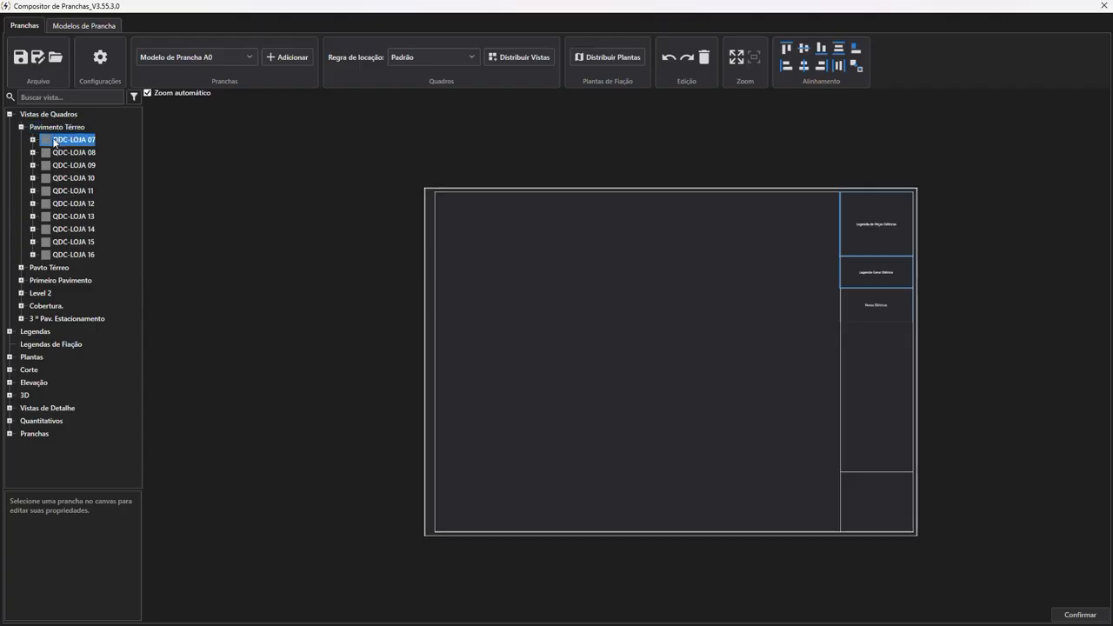
pyautogui.click(33, 140)
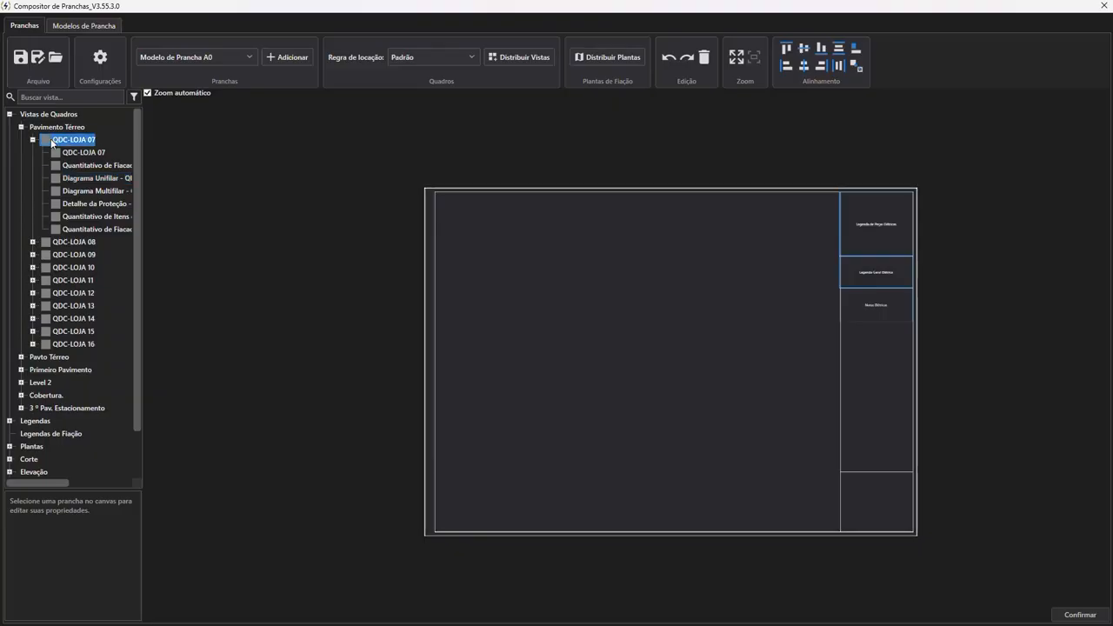
# Place all QDC-LOJA 07 panel views on the A0 sheet and accept renaming it "Diagramas e Proteção - QDC-LOJA 07".
pyautogui.moveTo(60, 142); pyautogui.dragTo(447, 211)
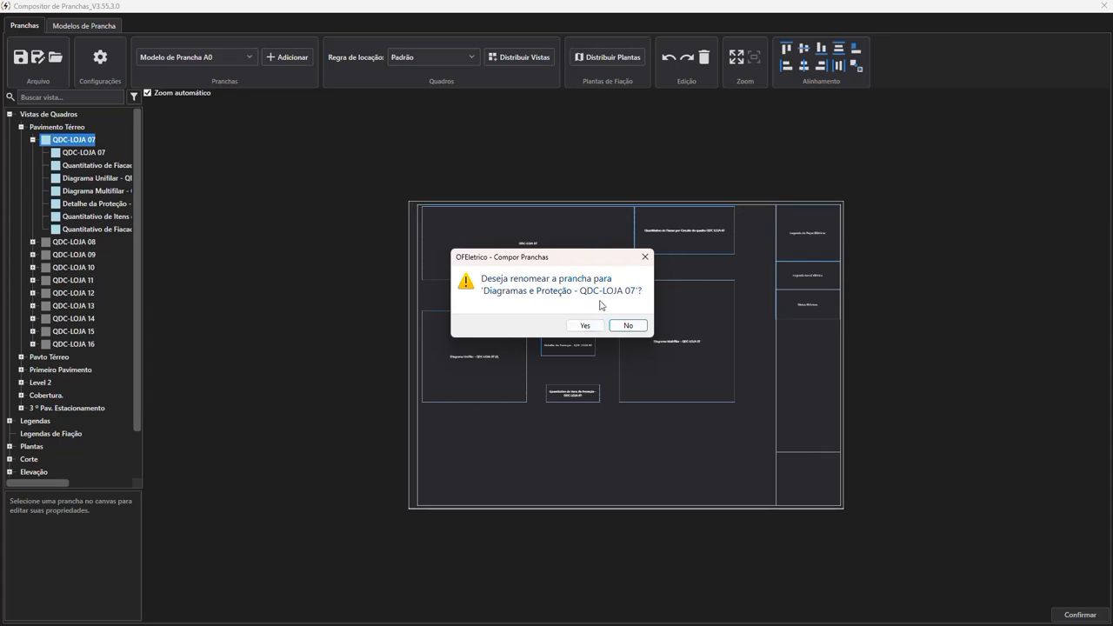
pyautogui.click(585, 327)
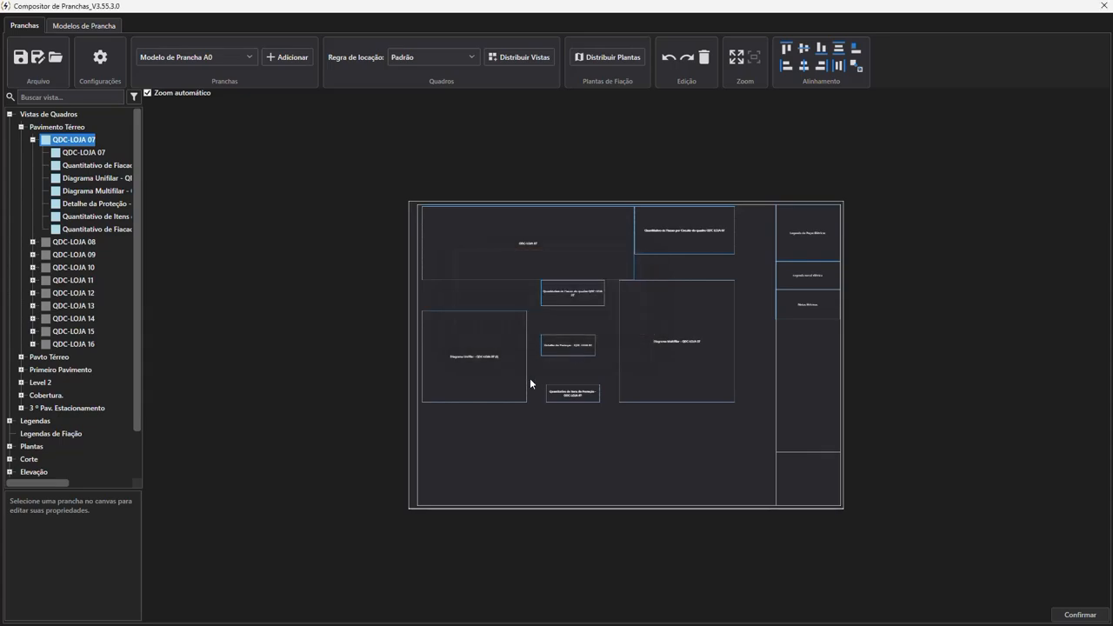
pyautogui.scroll(5, 636, 291)
pyautogui.scroll(-1, 639, 297)
pyautogui.moveTo(476, 201); pyautogui.dragTo(486, 280, button='middle')
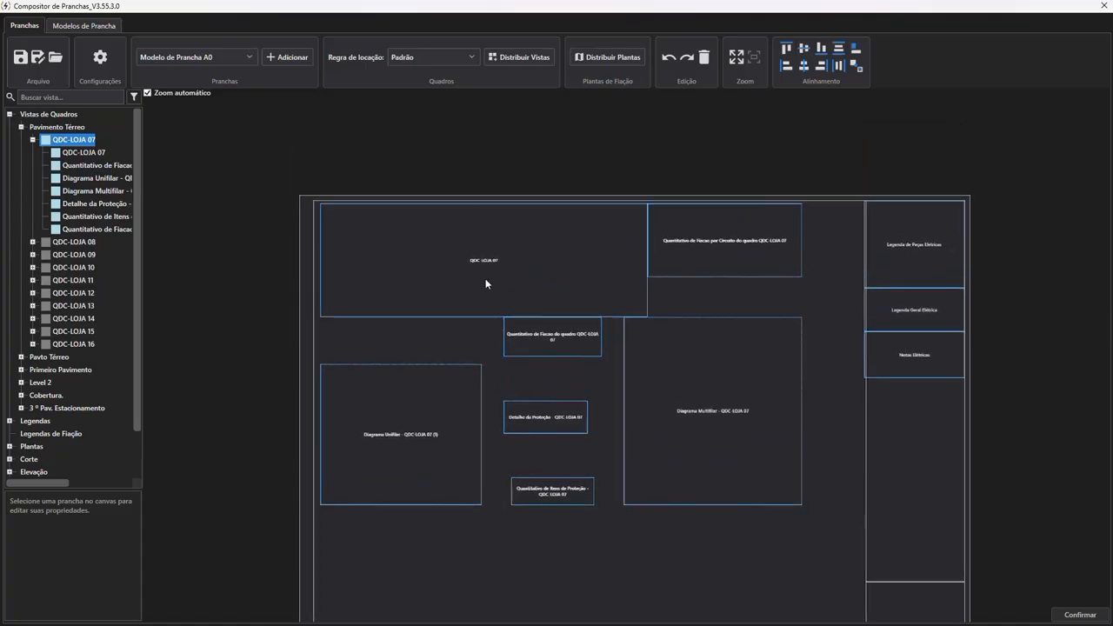
pyautogui.scroll(2, 579, 272)
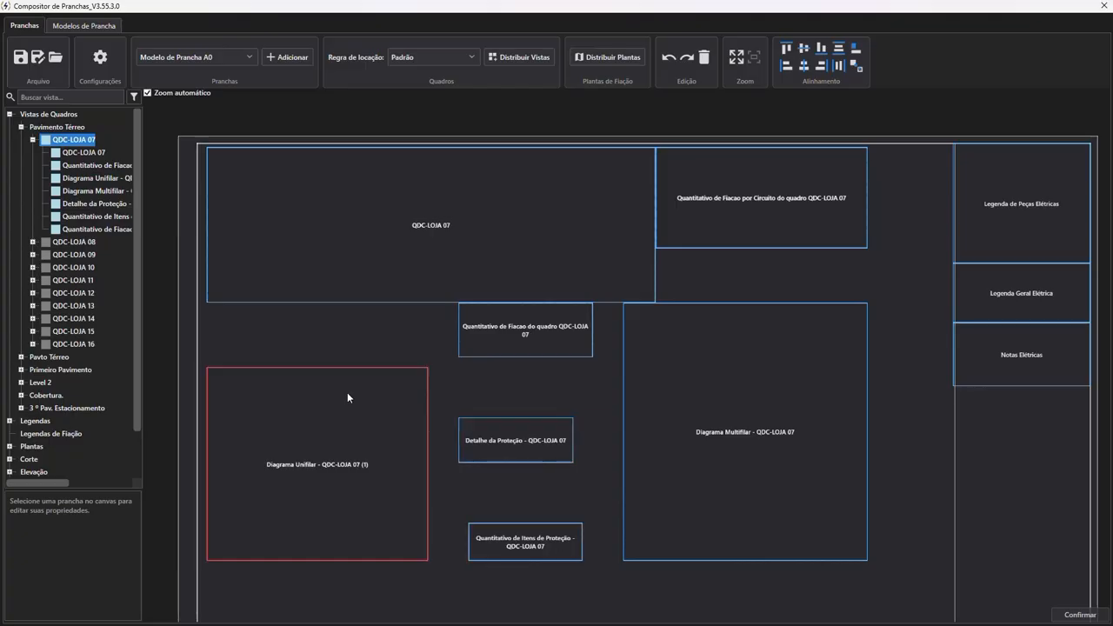
# Review the A0 sheet's properties and the composer's margin, title block and viewport type settings.
pyautogui.click(638, 380)
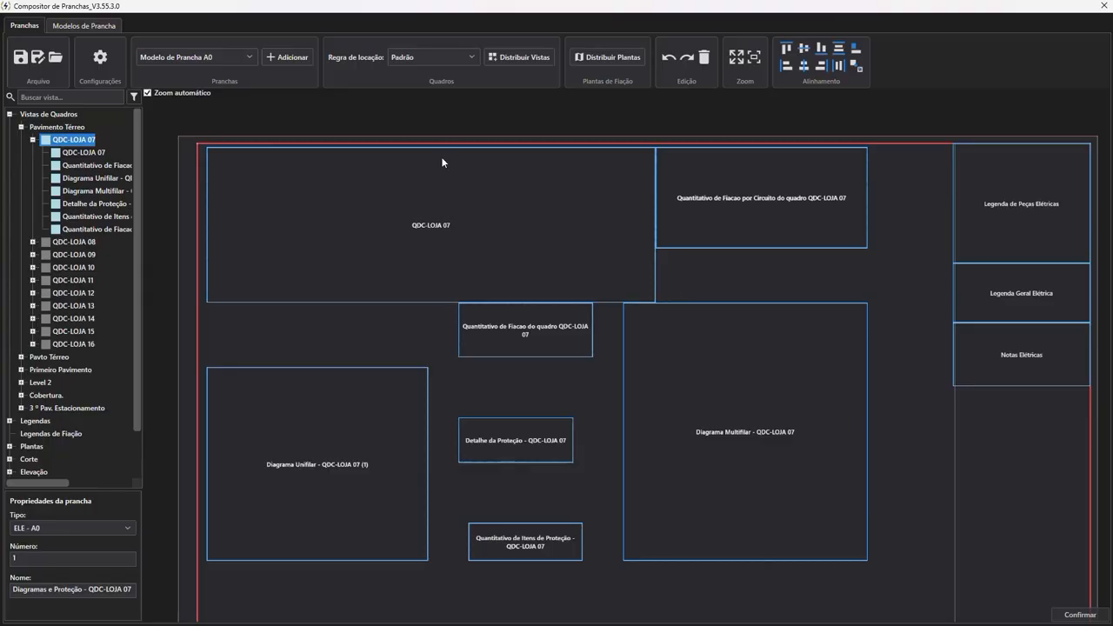
pyautogui.click(447, 131)
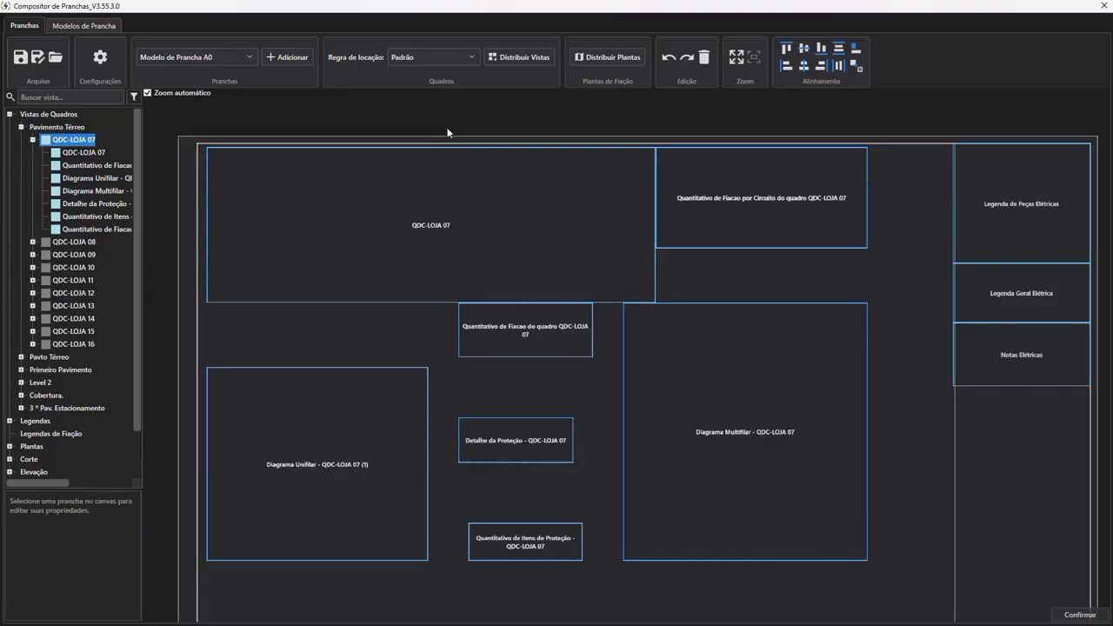
pyautogui.click(101, 59)
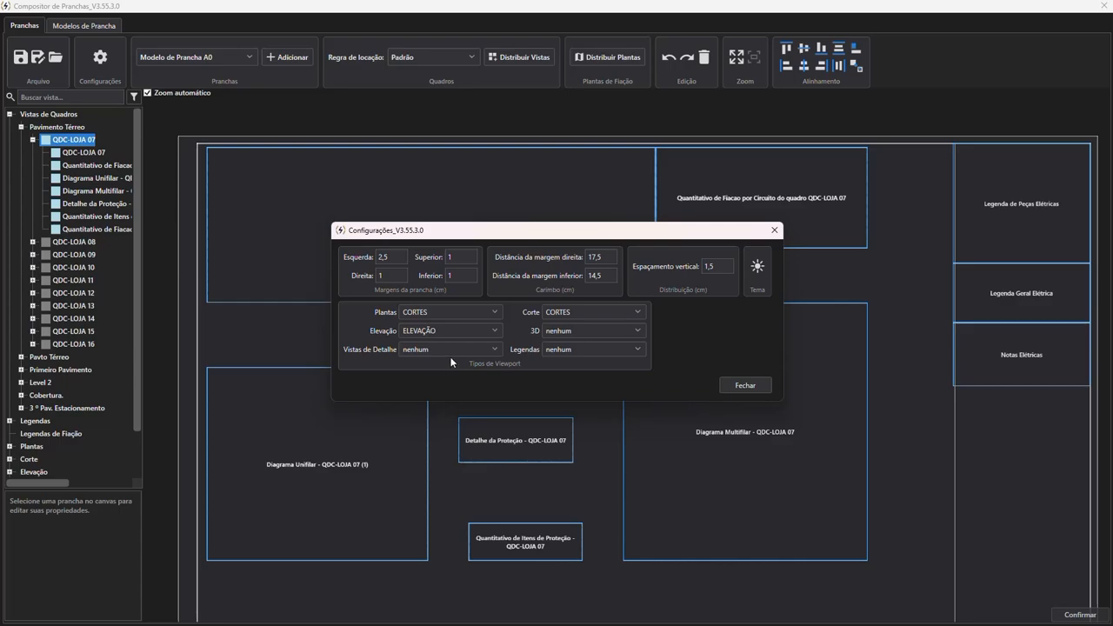
pyautogui.click(774, 230)
pyautogui.click(744, 277)
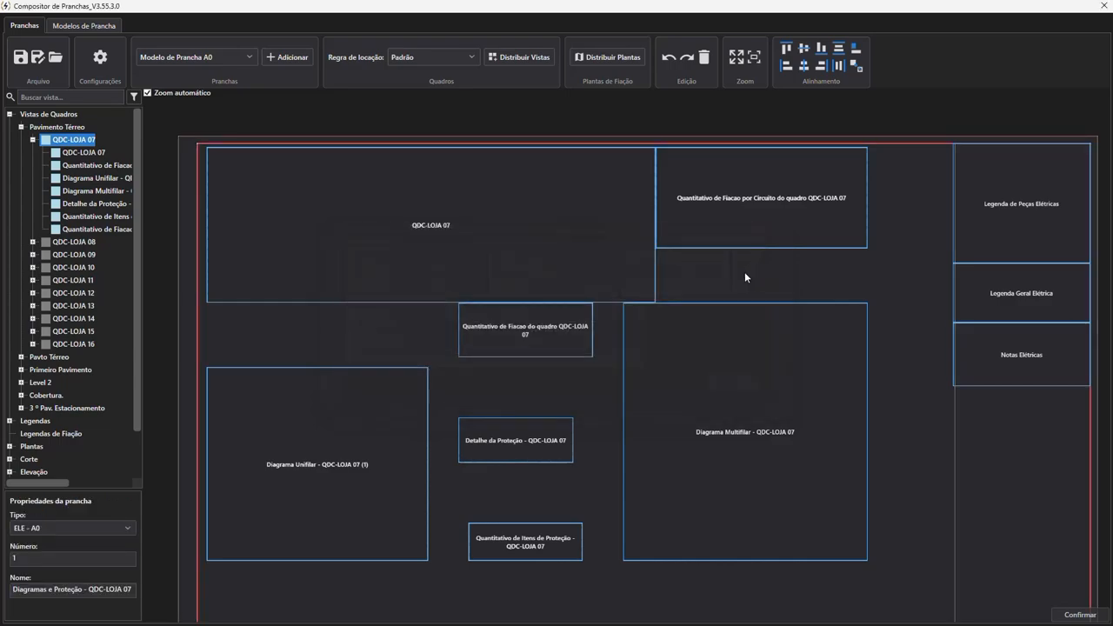
# Find and launch ZoomIt64, and return to the sheet composer with the A0 sheet deselected.
pyautogui.press('super')
pyautogui.write('zoom')
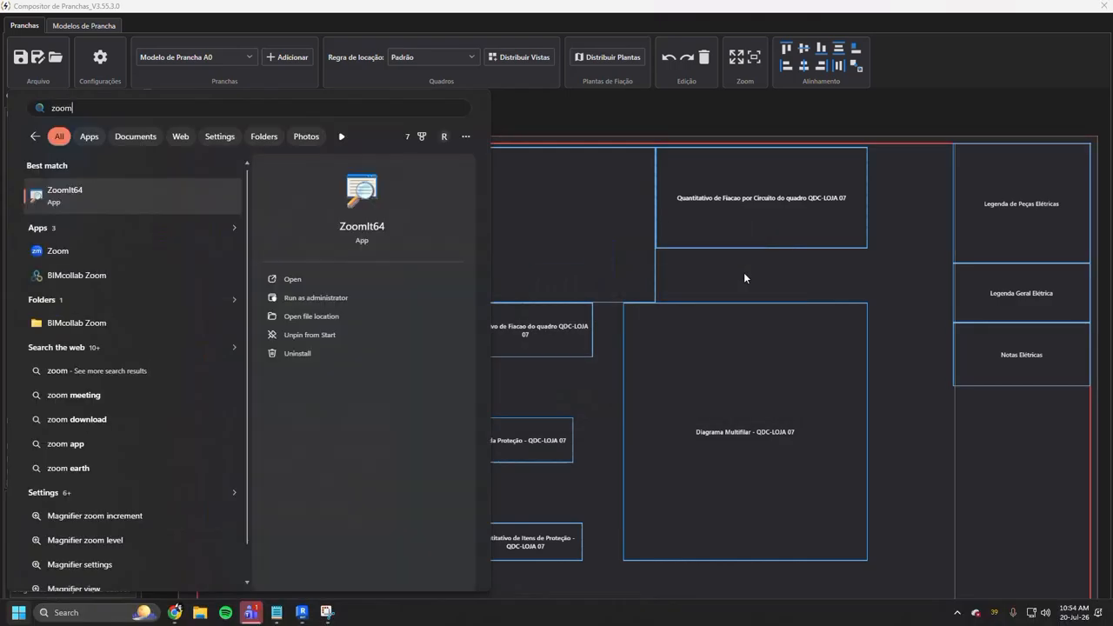
pyautogui.press('Return')
pyautogui.click(736, 125)
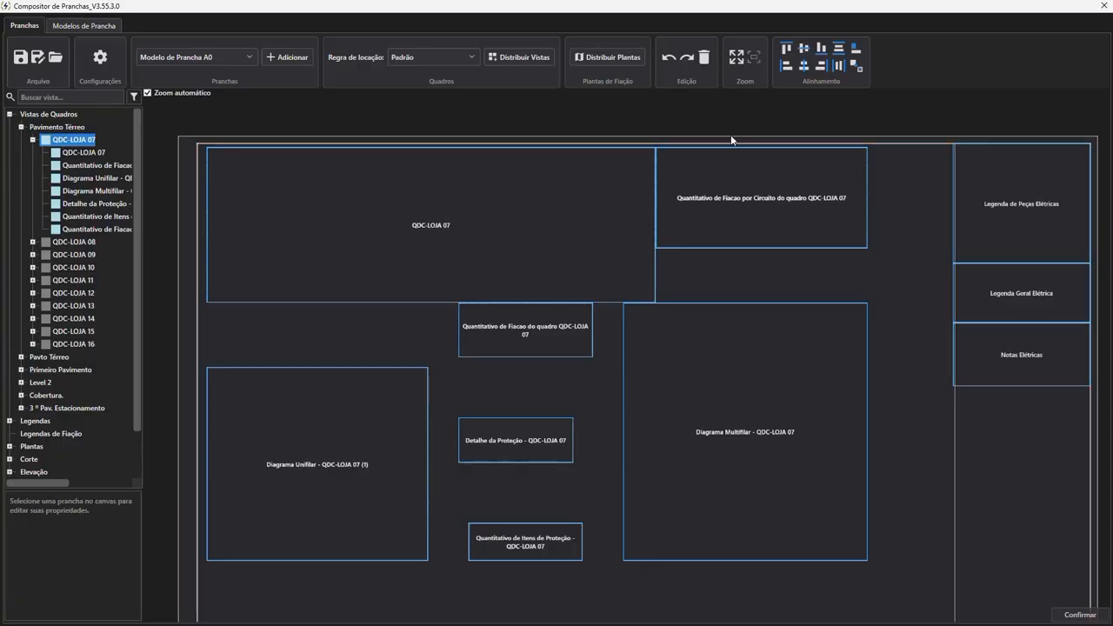
# Annotate a circle-and-line view title with "1:50" and "Norte" below the Quantitativo de Fiacao por Circuito view, and clear the annotation.
pyautogui.hotkey('ctrl', '2')
pyautogui.moveTo(659, 251)
pyautogui.mouseDown()
pyautogui.moveTo(680, 272)
pyautogui.moveTo(879, 262)
pyautogui.mouseUp()
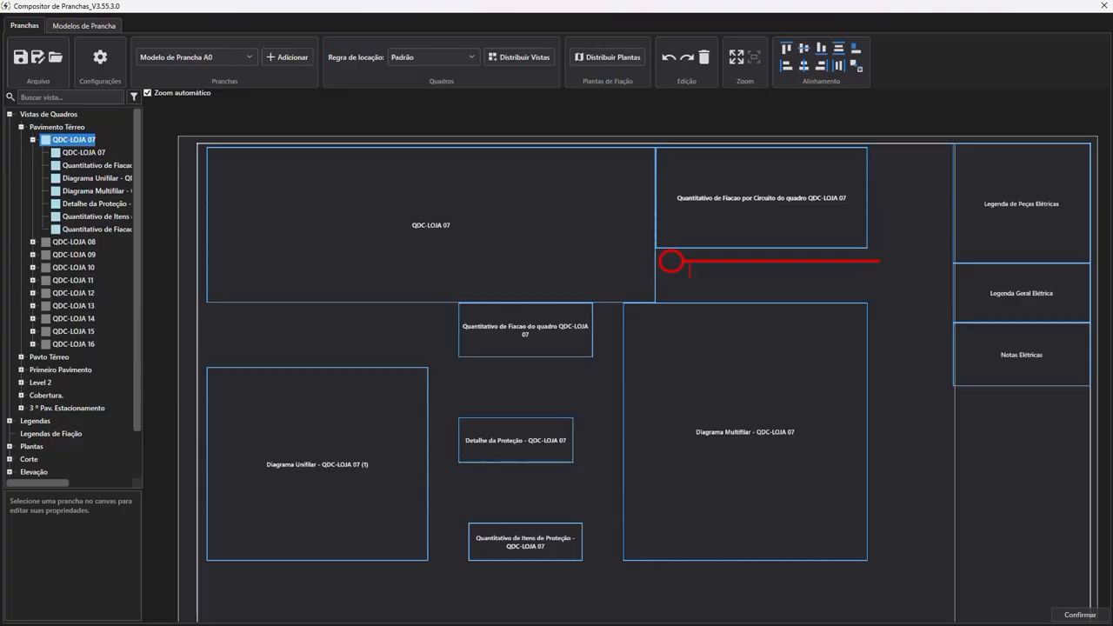
pyautogui.scroll(-1, 689, 270)
pyautogui.write('1:50')
pyautogui.write('Norte')
pyautogui.press('Escape')
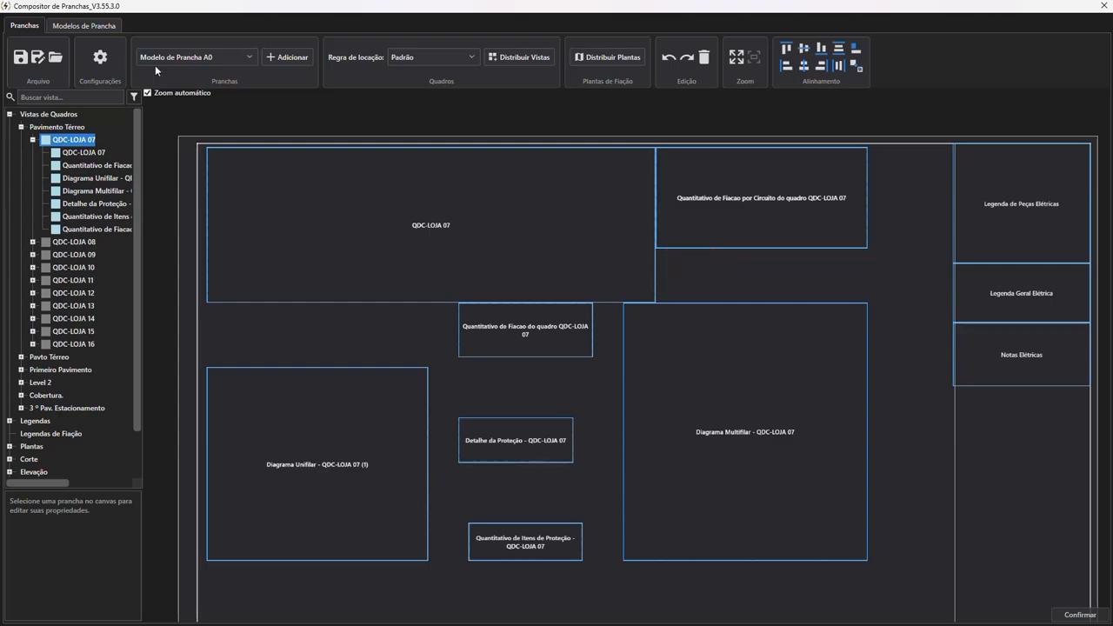
# Examine the viewport type options and the vertical spacing value in the composer settings without changing them.
pyautogui.click(100, 58)
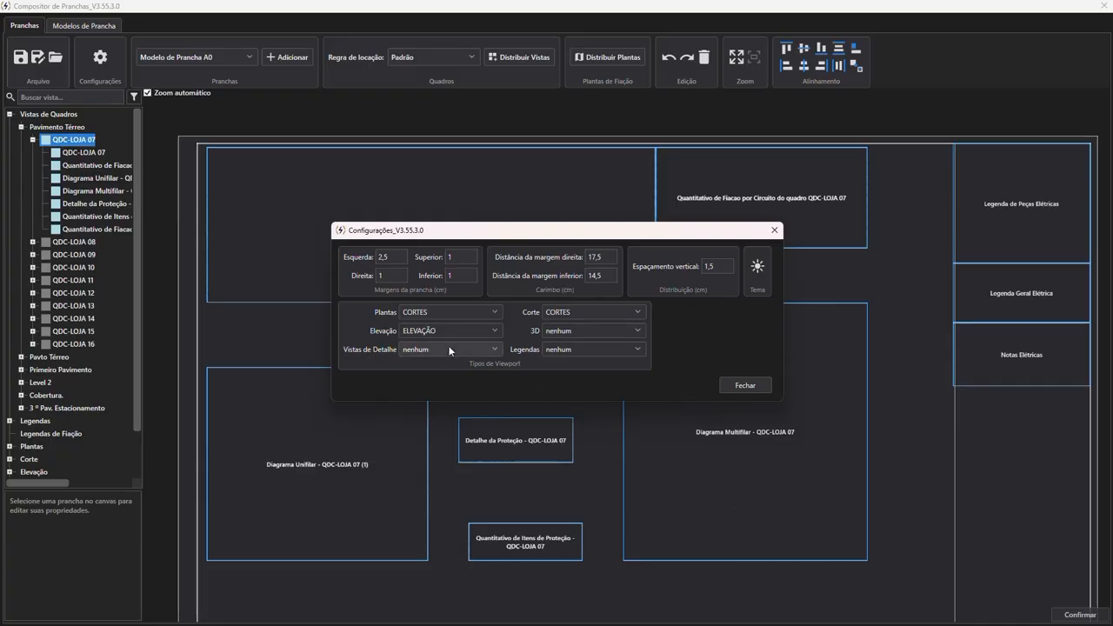
pyautogui.click(740, 385)
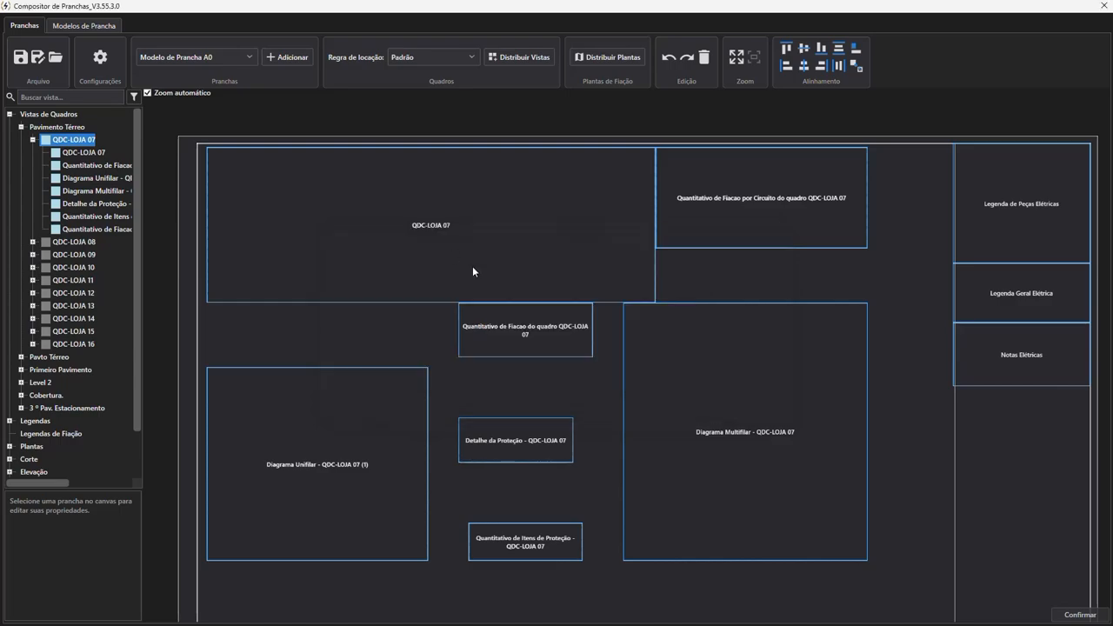
pyautogui.press('space')
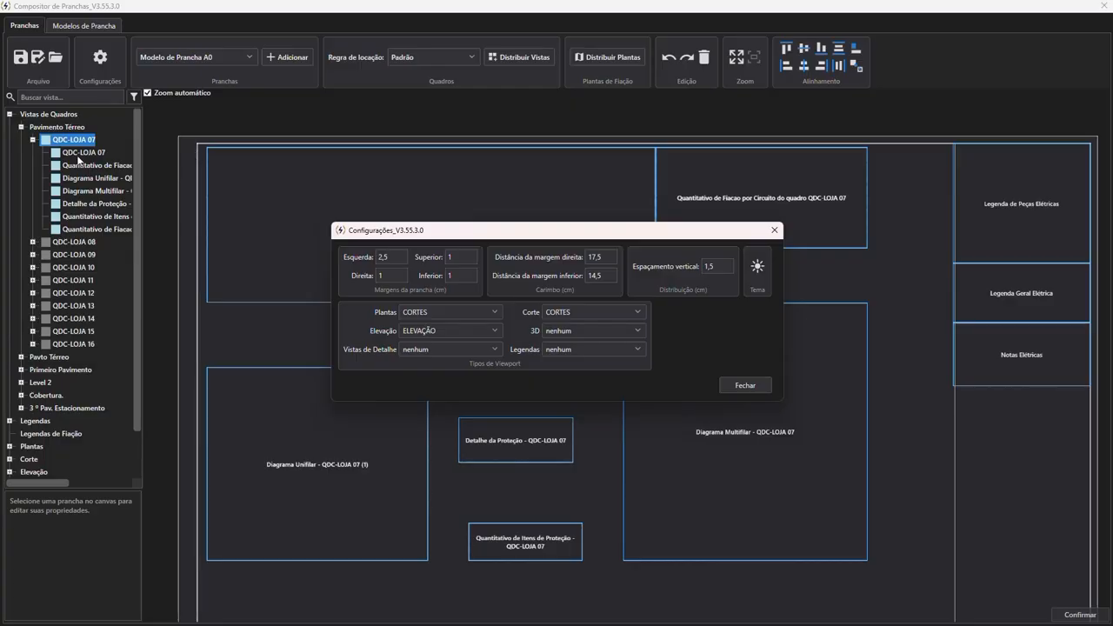
pyautogui.doubleClick(718, 266)
pyautogui.click(774, 230)
# Delete all the QDC-LOJA 07 views from the A0 sheet, keeping the legends.
pyautogui.click(702, 580)
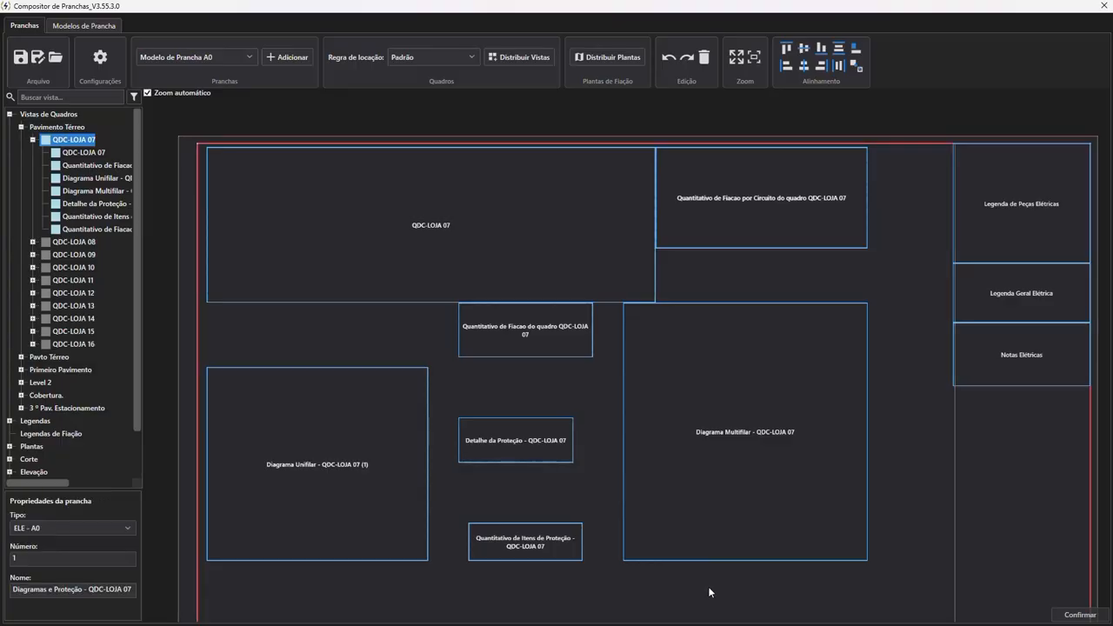
pyautogui.moveTo(709, 587); pyautogui.dragTo(333, 248)
pyautogui.press('Delete')
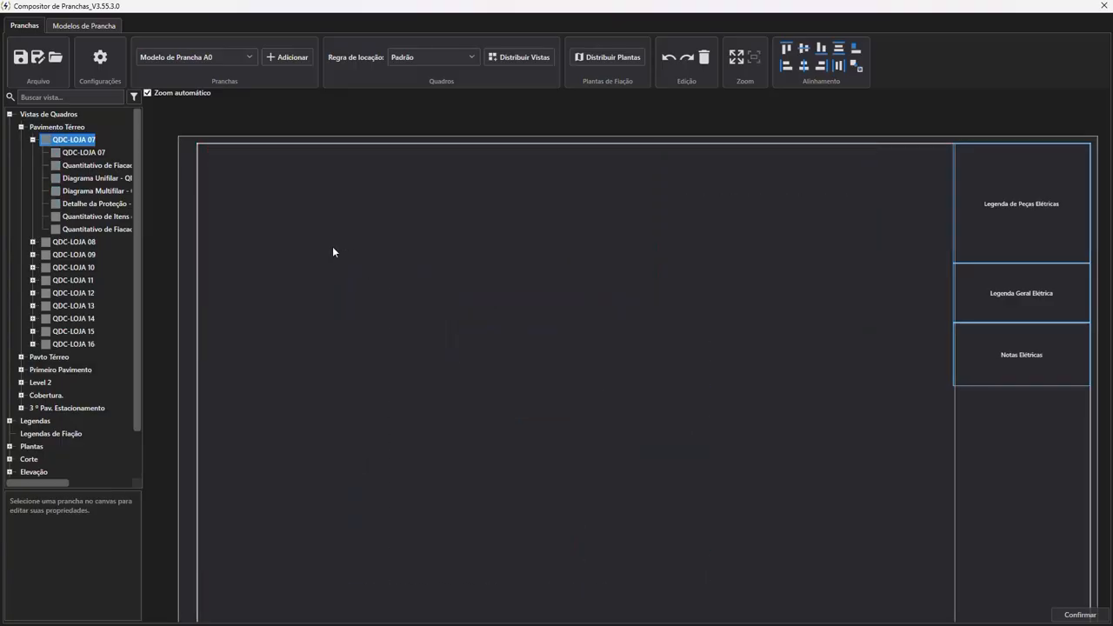
# Place the QDC-LOJA 07 and QDC-LOJA 08 views together on the A0 sheet and accept renaming it "Diagramas e Proteção - QDC-LOJA 07, QDC-LOJA 08".
pyautogui.click(32, 139)
pyautogui.keyDown('shift'); pyautogui.click(68, 153); pyautogui.keyUp('shift')
pyautogui.moveTo(65, 157); pyautogui.dragTo(205, 154)
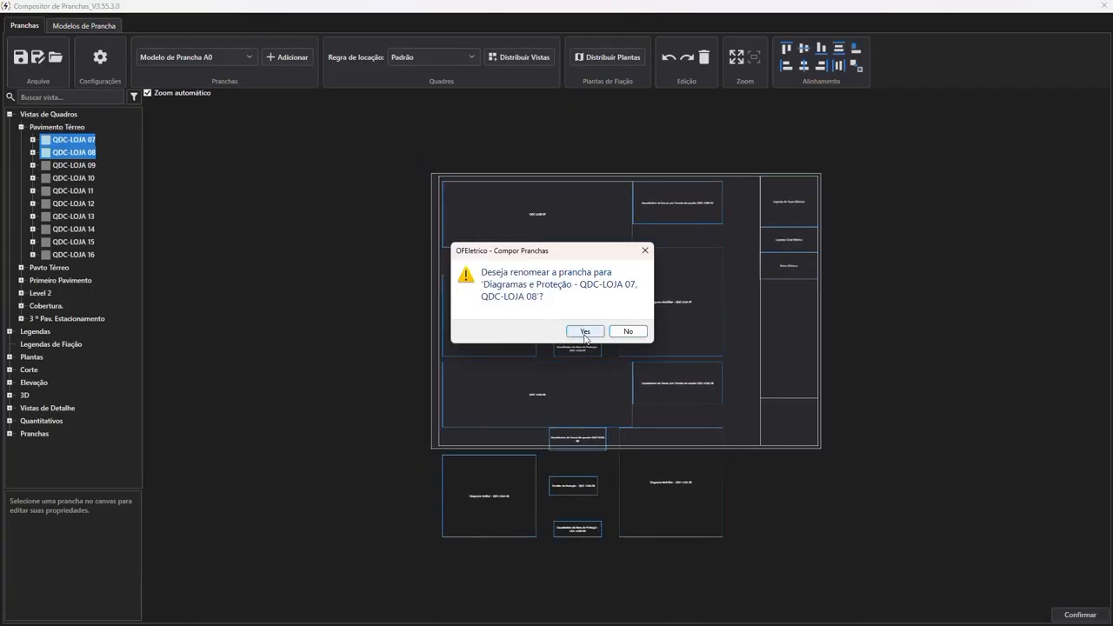
pyautogui.click(585, 331)
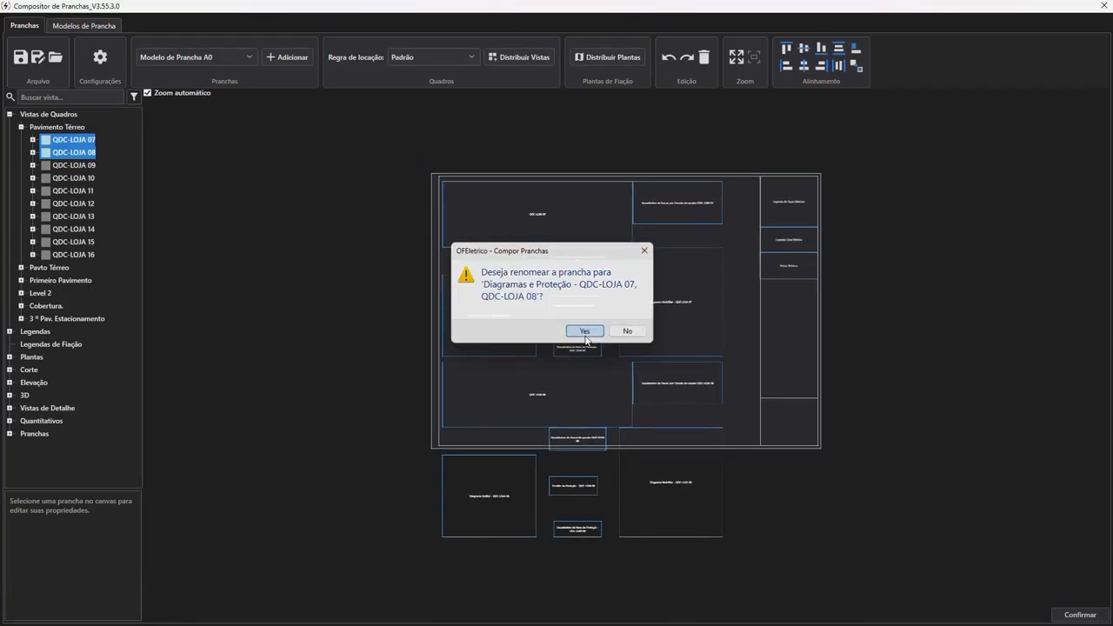
pyautogui.scroll(5, 538, 371)
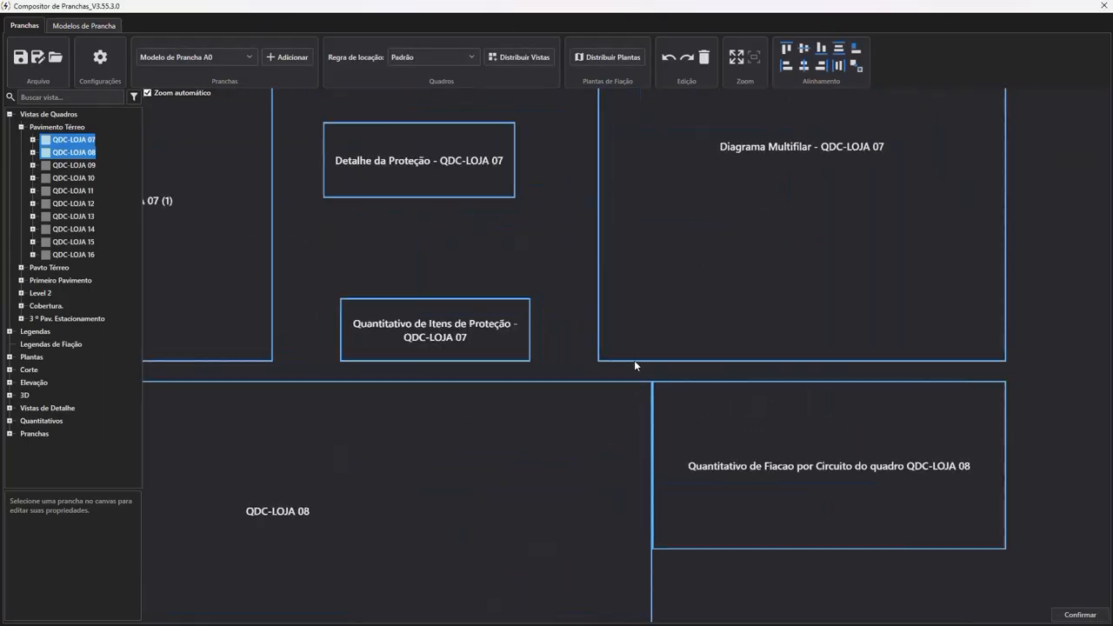
pyautogui.scroll(-5, 638, 371)
pyautogui.scroll(-1, 641, 372)
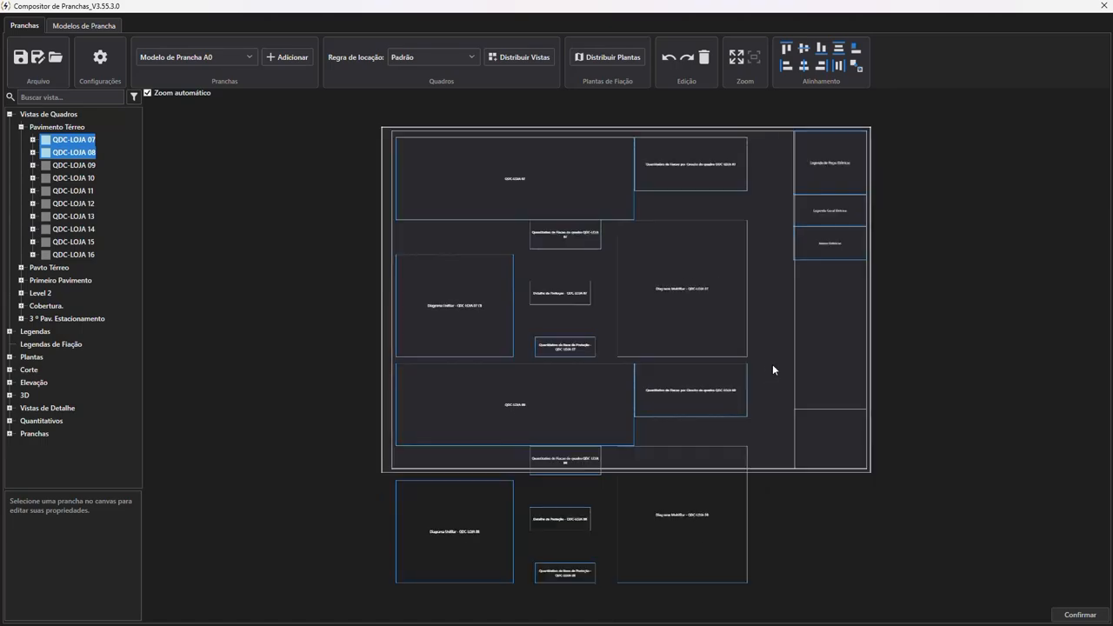
# Delete the QDC-LOJA 07 and QDC-LOJA 08 views from the sheet and leave the sheet deselected.
pyautogui.click(773, 364)
pyautogui.press('Delete')
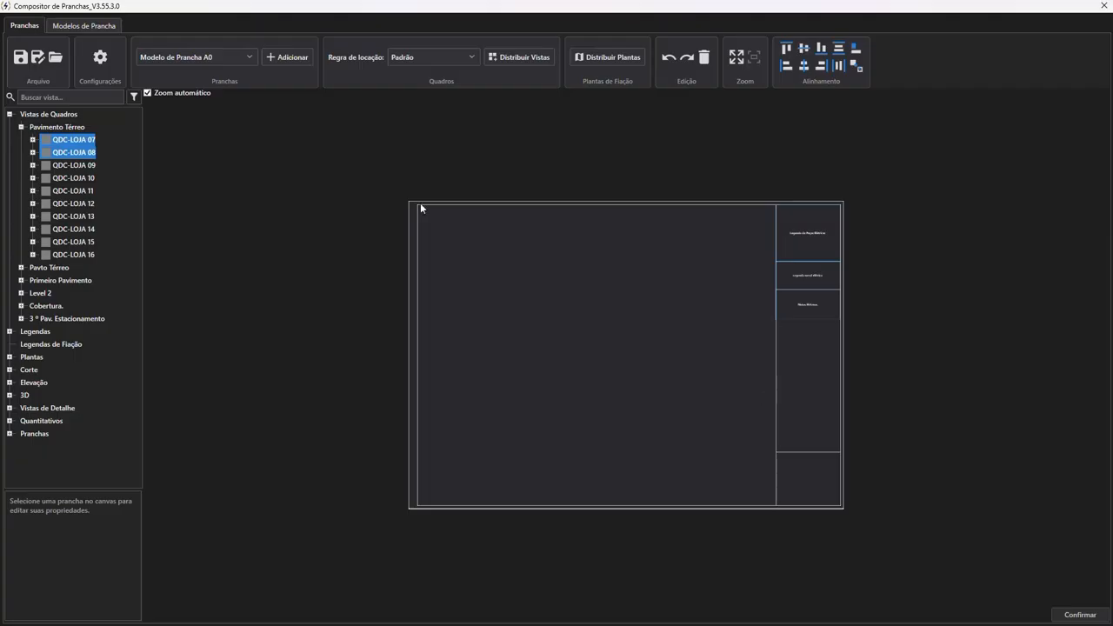
pyautogui.scroll(3, 432, 266)
pyautogui.click(438, 289)
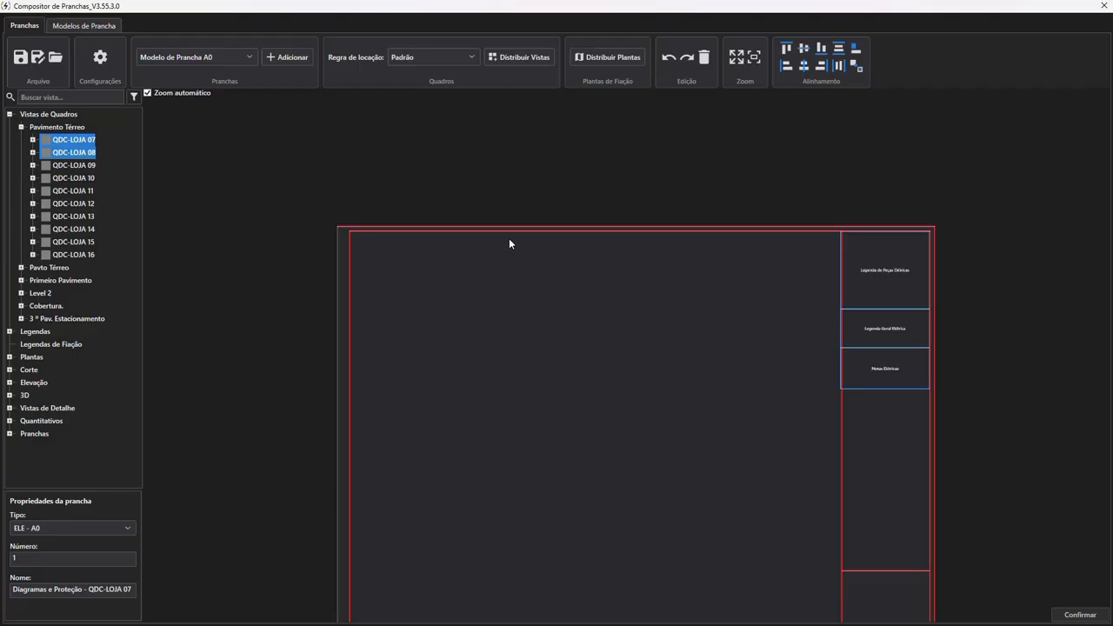
pyautogui.click(506, 209)
# Place the QDC-LOJA 07 views on the A0 sheet and move them together to the upper-left corner of its drawing area.
pyautogui.doubleClick(53, 142)
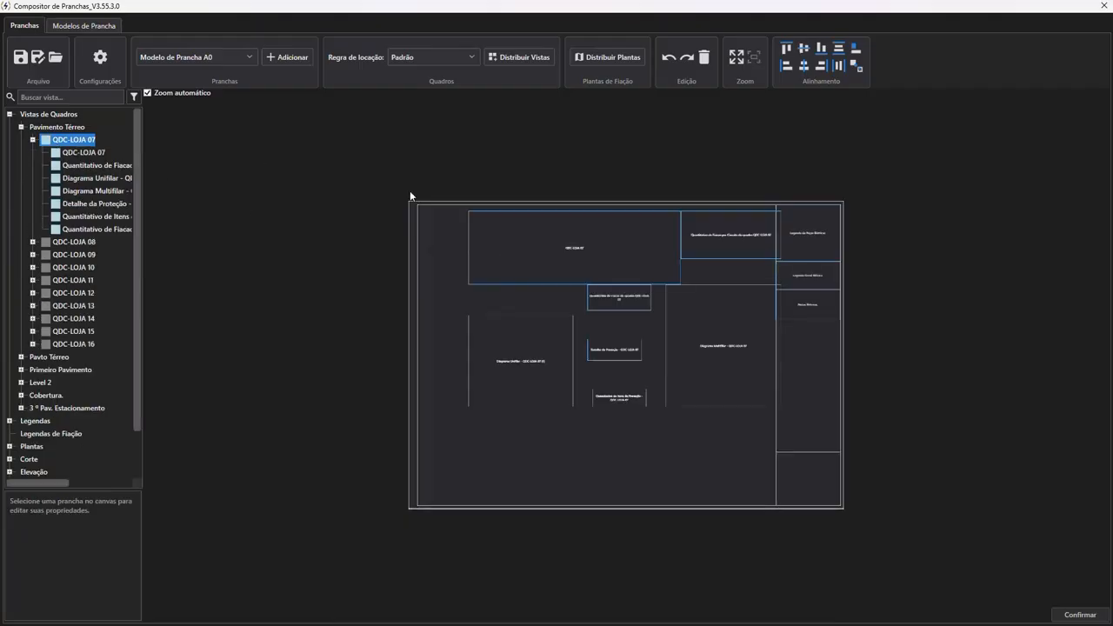
pyautogui.scroll(5, 683, 361)
pyautogui.scroll(-1, 741, 470)
pyautogui.moveTo(750, 490); pyautogui.dragTo(389, 185)
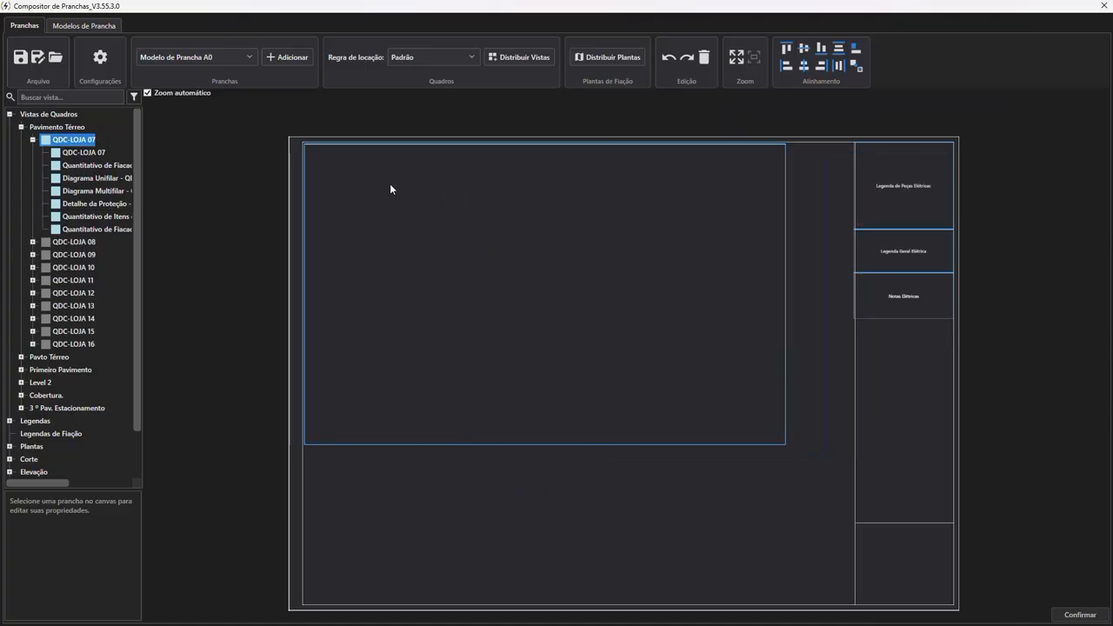
pyautogui.moveTo(426, 227)
pyautogui.mouseDown()
pyautogui.moveTo(410, 227)
pyautogui.moveTo(442, 230)
pyautogui.moveTo(426, 231)
pyautogui.mouseUp()
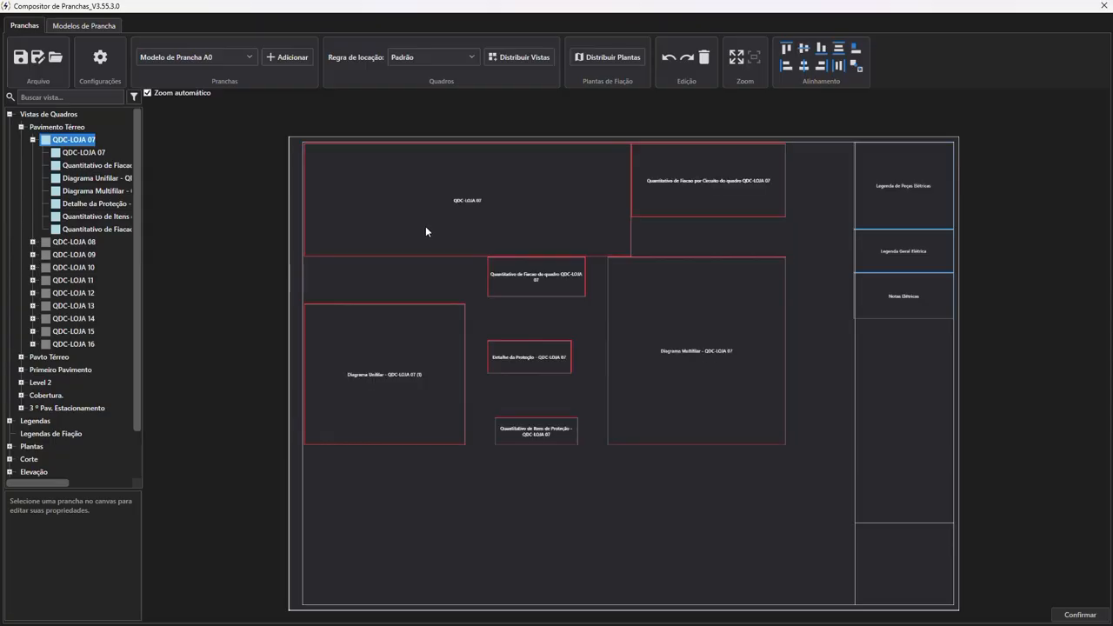
# Nudge all the QDC-LOJA 07 views together down and right, and move them back to the drawing area's upper-left corner.
pyautogui.moveTo(664, 449); pyautogui.dragTo(330, 181)
pyautogui.press('Down')
pyautogui.press('Down')
pyautogui.press('Right')
pyautogui.press('Left')
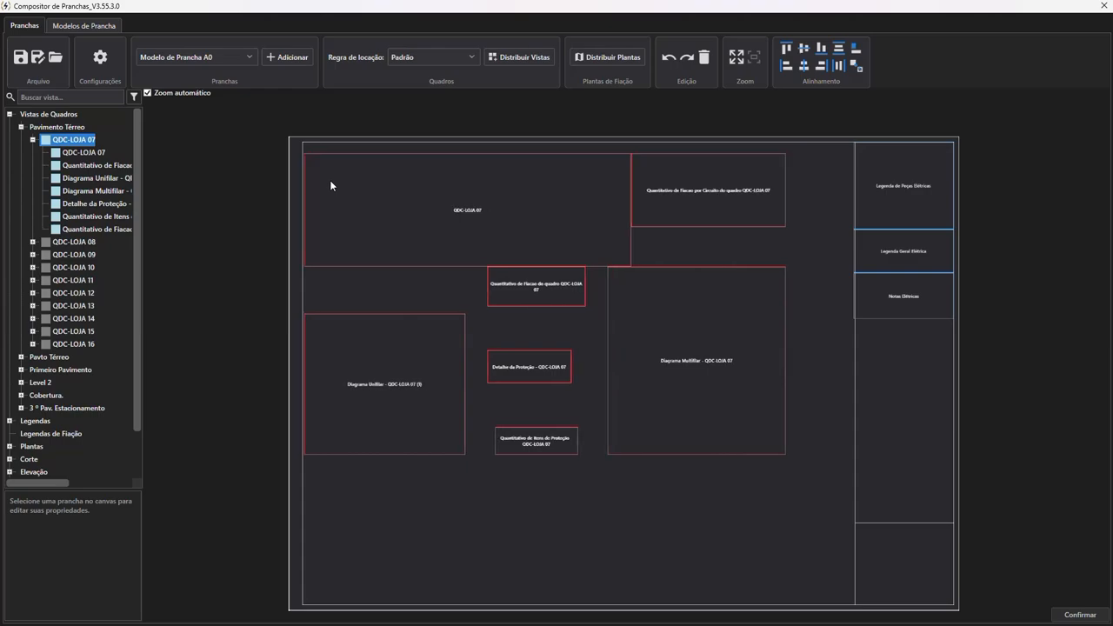
pyautogui.press('Right')
pyautogui.press('Right')
pyautogui.press('Left')
pyautogui.press('Left')
pyautogui.press('Up')
pyautogui.press('Up')
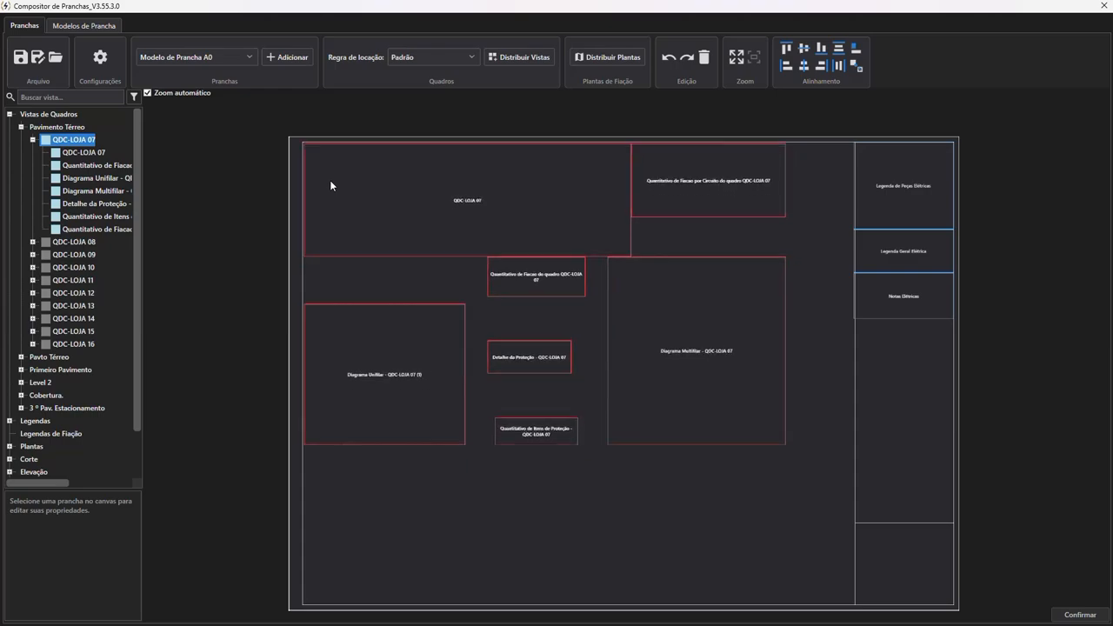
# Try left-aligning the QDC-LOJA 07 Diagrama Multifilar, Detalhe da Proteção and Quantitativo de Itens de Proteção views, and undo the alignment.
pyautogui.click(762, 131)
pyautogui.click(658, 287)
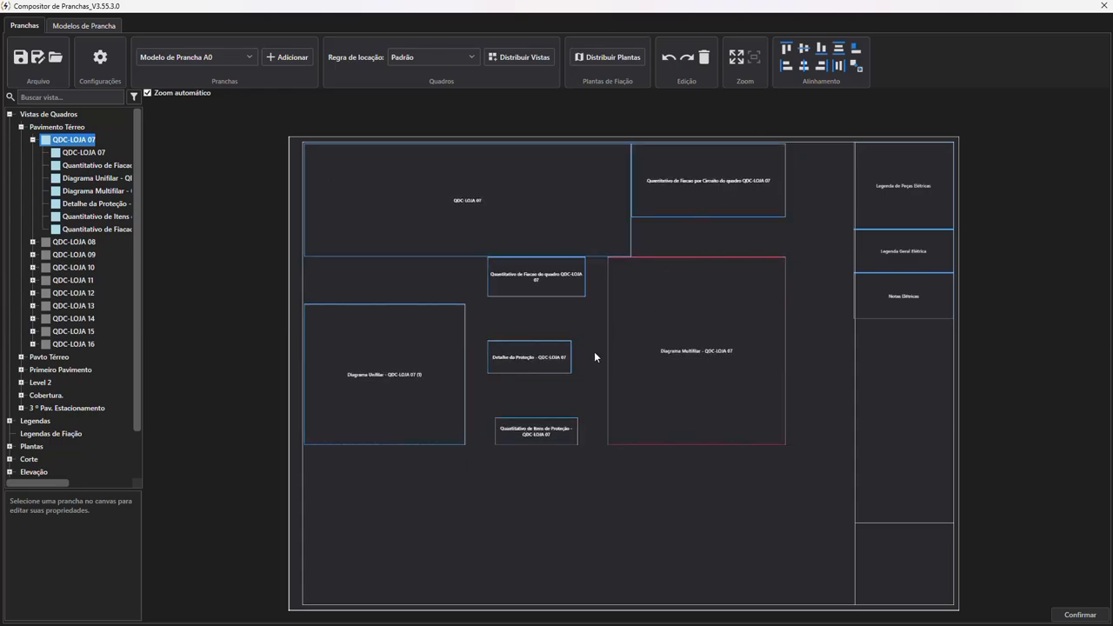
pyautogui.keyDown('ctrl'); pyautogui.click(561, 356); pyautogui.keyUp('ctrl')
pyautogui.keyDown('ctrl'); pyautogui.click(543, 432); pyautogui.keyUp('ctrl')
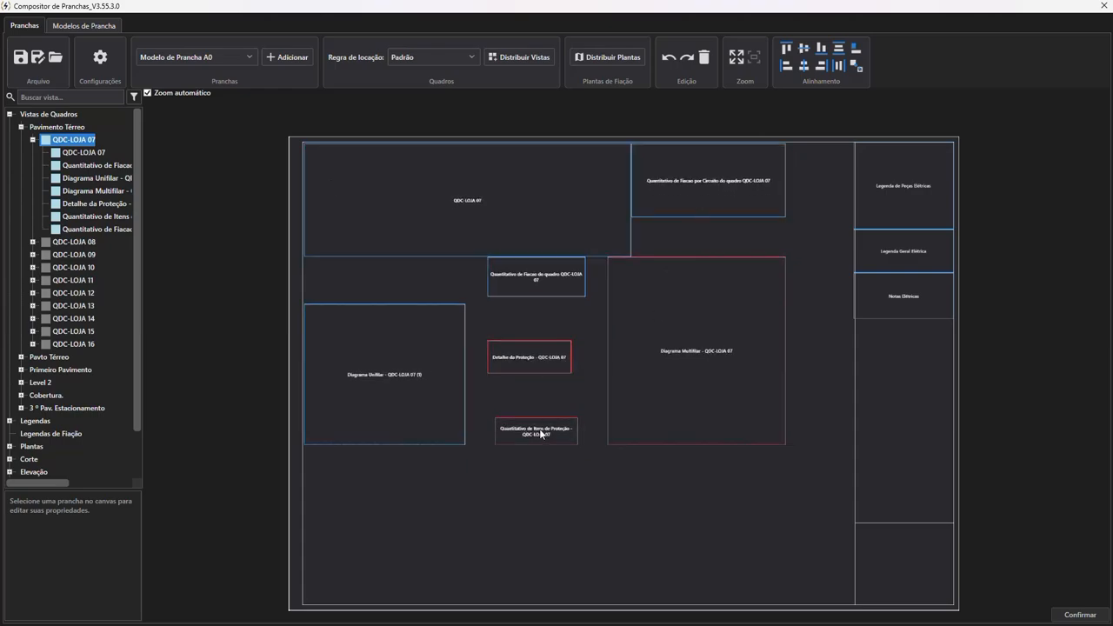
pyautogui.click(785, 68)
pyautogui.hotkey('ctrl', 'z')
pyautogui.click(736, 329)
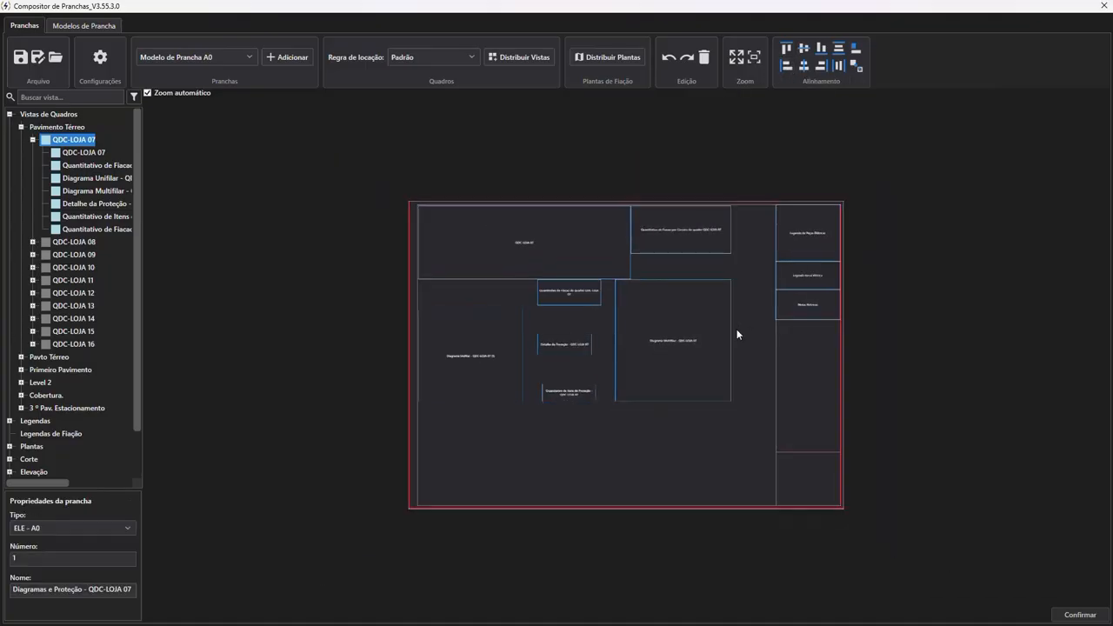
# Try right-aligning the Quantitativo de Itens de Proteção, Detalhe da Proteção and Diagrama Multifilar views, and undo the alignment.
pyautogui.click(627, 385)
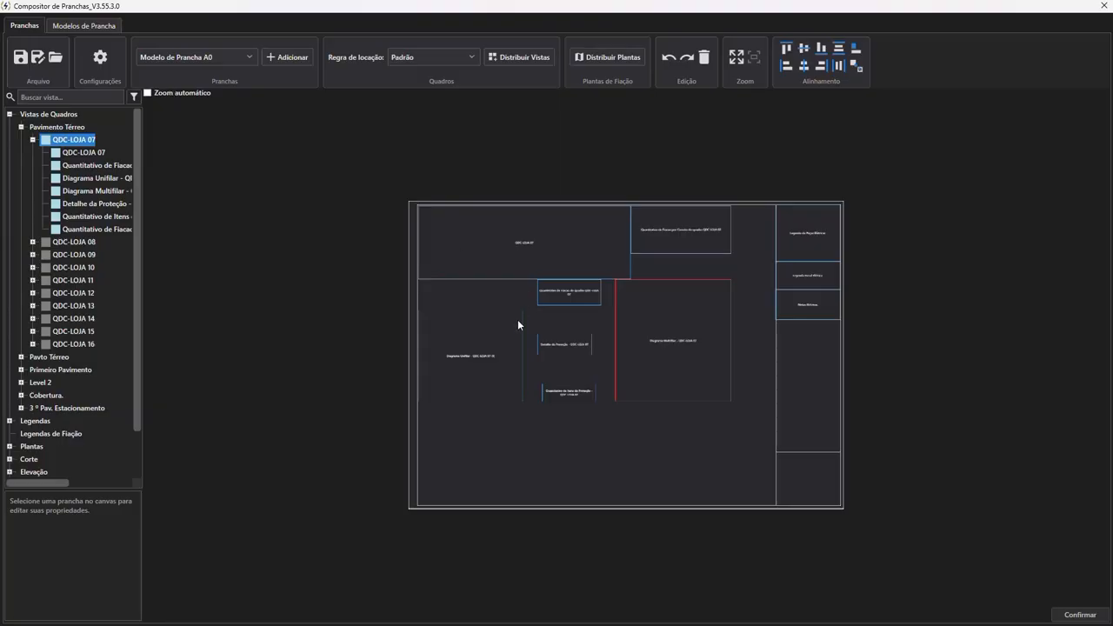
pyautogui.click(584, 392)
pyautogui.keyDown('ctrl'); pyautogui.click(582, 346); pyautogui.keyUp('ctrl')
pyautogui.keyDown('ctrl'); pyautogui.click(661, 339); pyautogui.keyUp('ctrl')
pyautogui.scroll(5, 659, 322)
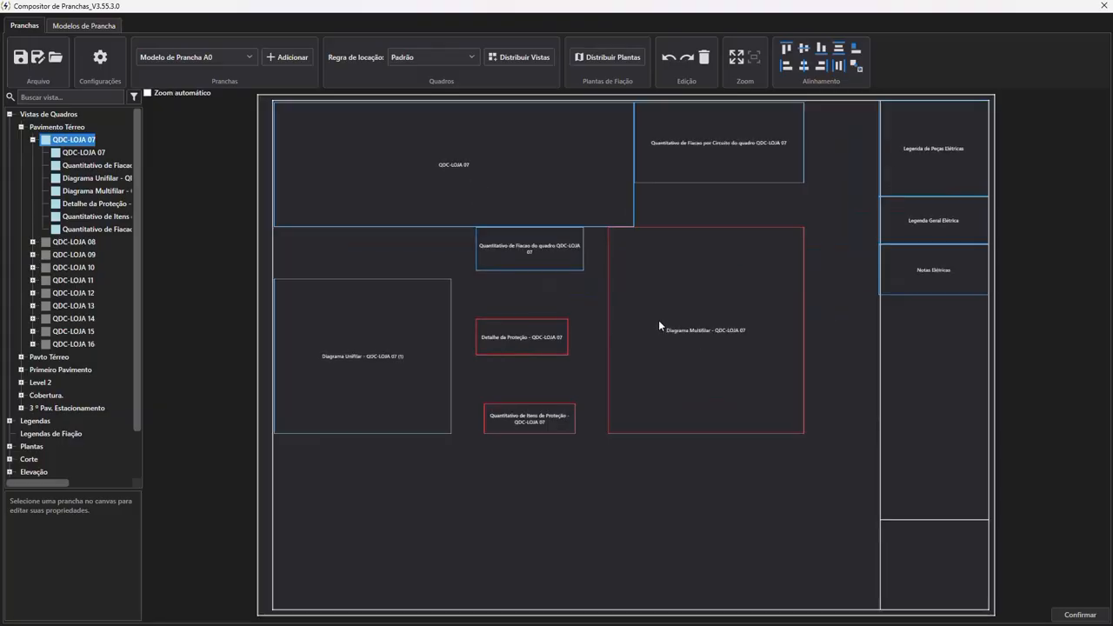
pyautogui.scroll(-1, 658, 325)
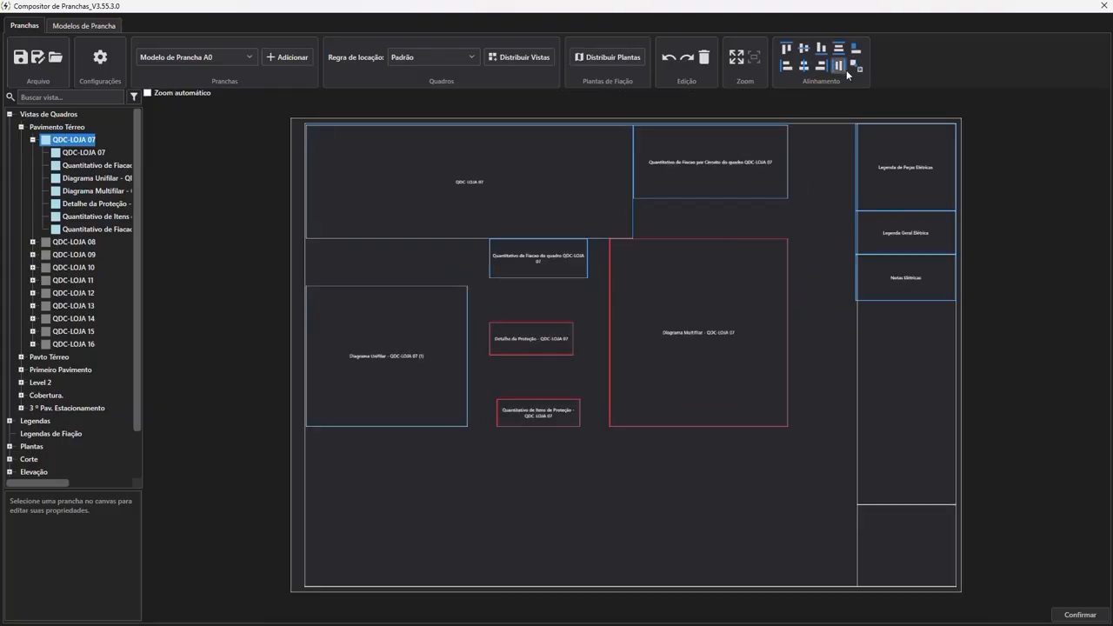
pyautogui.click(823, 68)
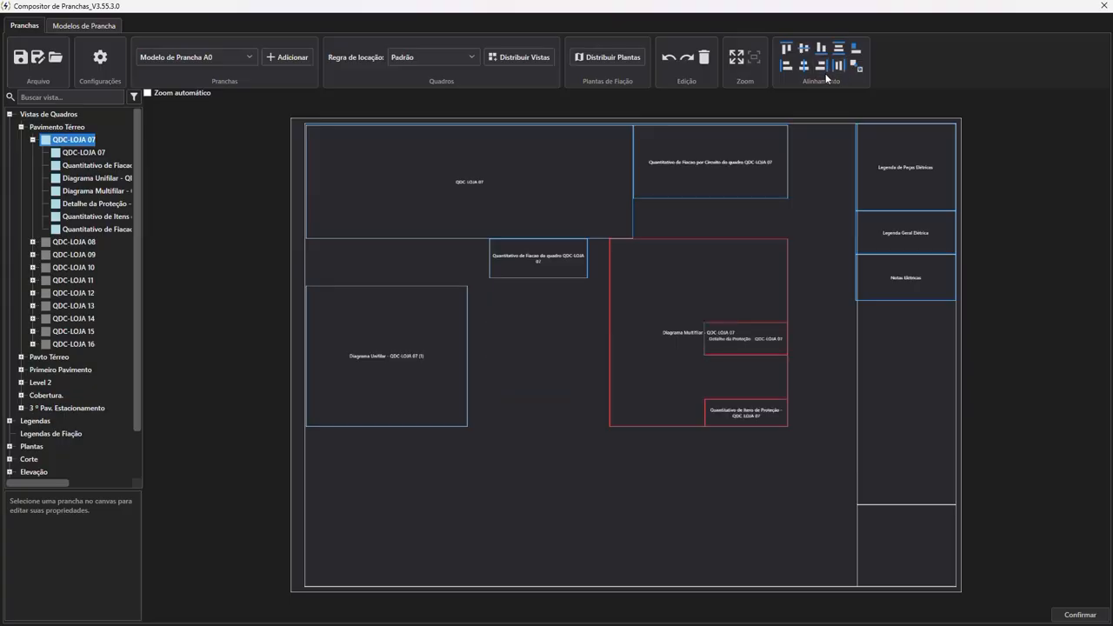
pyautogui.hotkey('ctrl', 'z')
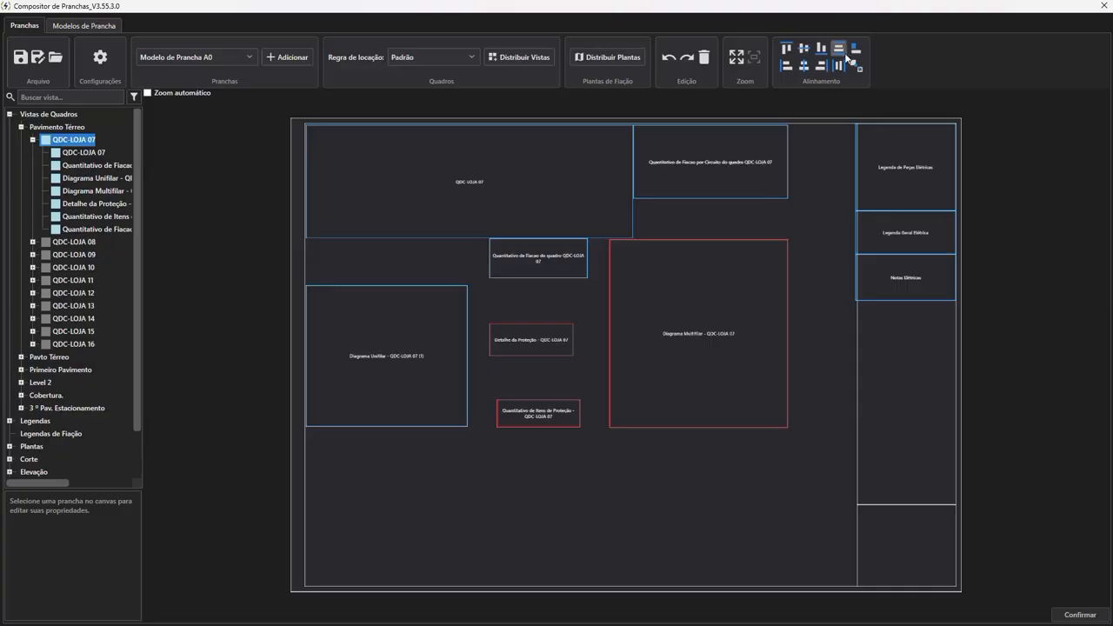
# Try top-aligning and bottom-aligning the Detalhe da Proteção, Quantitativo de Itens de Proteção and Diagrama Multifilar views, undoing each attempt.
pyautogui.click(789, 53)
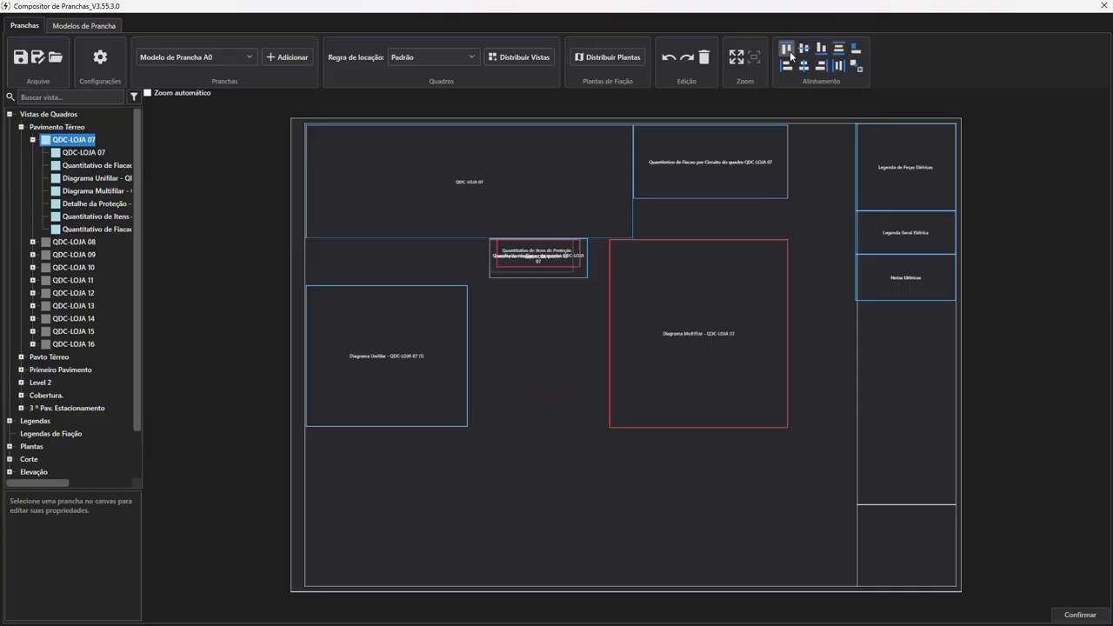
pyautogui.hotkey('ctrl', 'z')
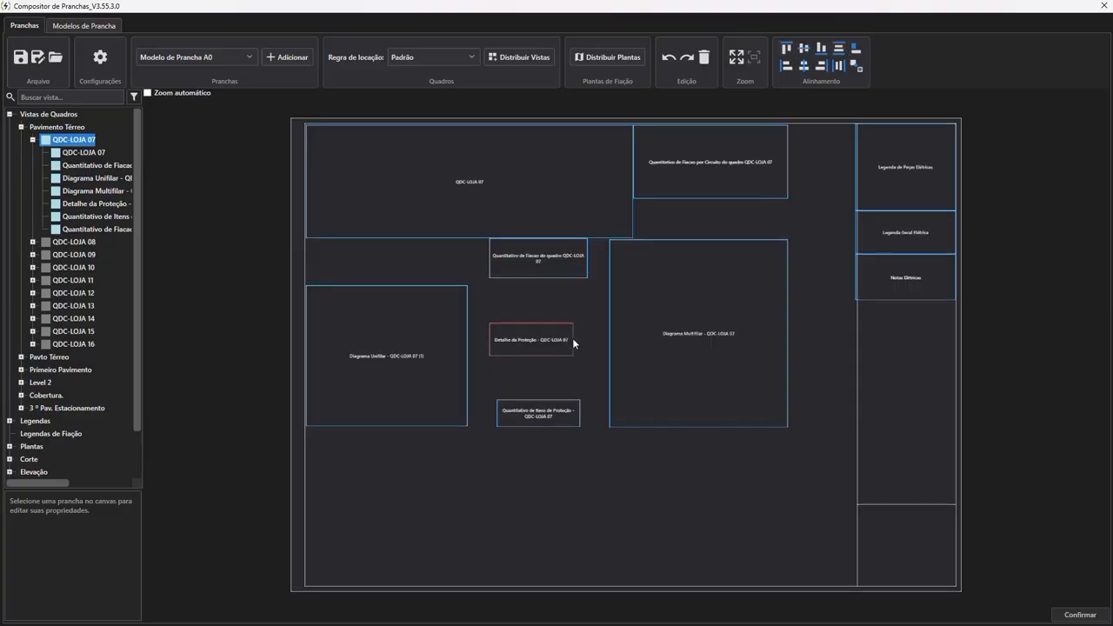
pyautogui.keyDown('ctrl'); pyautogui.click(564, 414); pyautogui.keyUp('ctrl')
pyautogui.keyDown('ctrl'); pyautogui.click(632, 349); pyautogui.keyUp('ctrl')
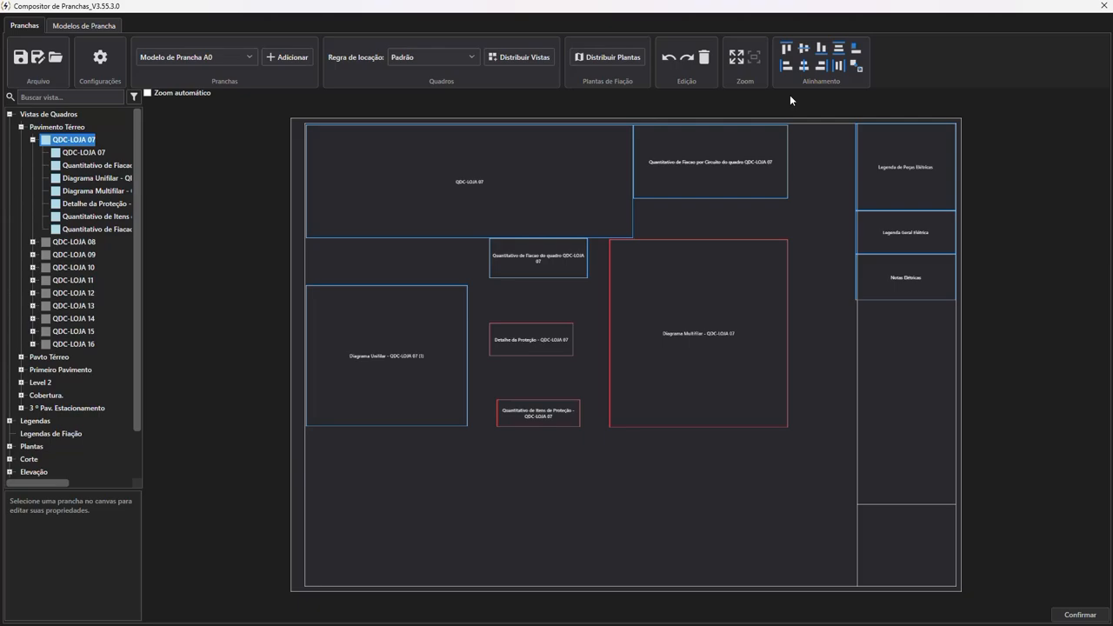
pyautogui.click(825, 50)
pyautogui.hotkey('ctrl', 'z')
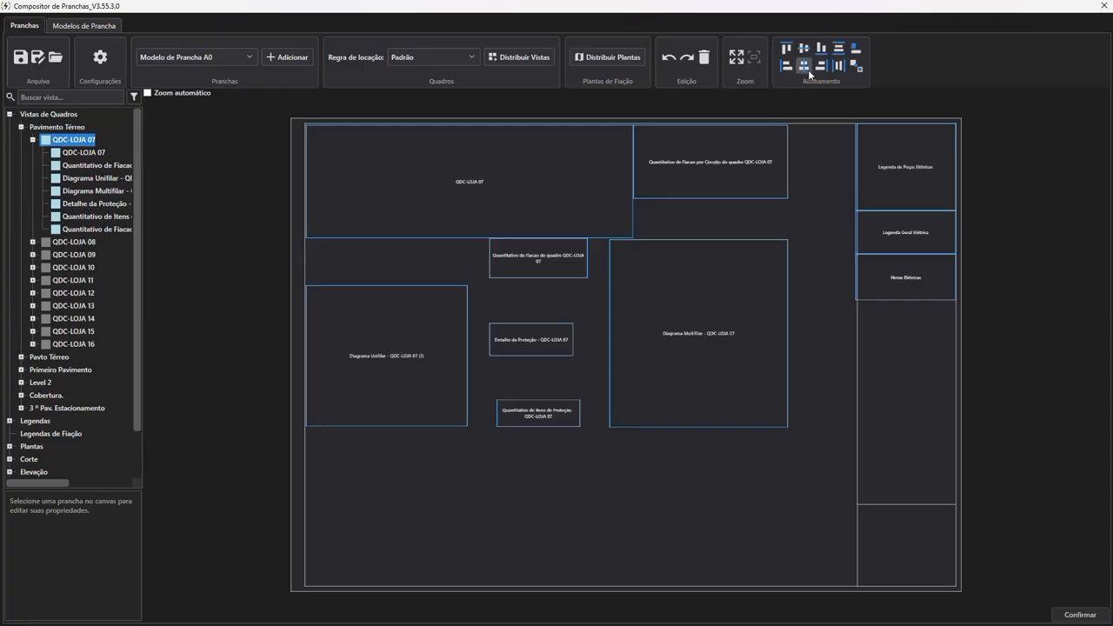
pyautogui.click(643, 450)
pyautogui.click(634, 421)
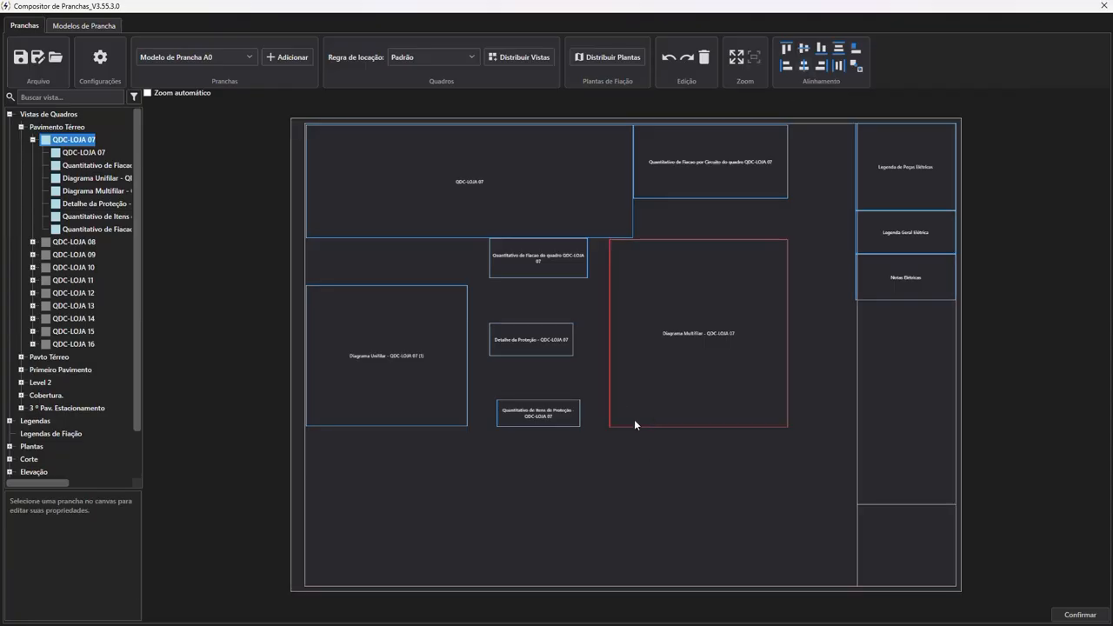
pyautogui.keyDown('ctrl'); pyautogui.click(556, 421); pyautogui.keyUp('ctrl')
pyautogui.keyDown('ctrl'); pyautogui.click(508, 339); pyautogui.keyUp('ctrl')
pyautogui.scroll(-2, 668, 303)
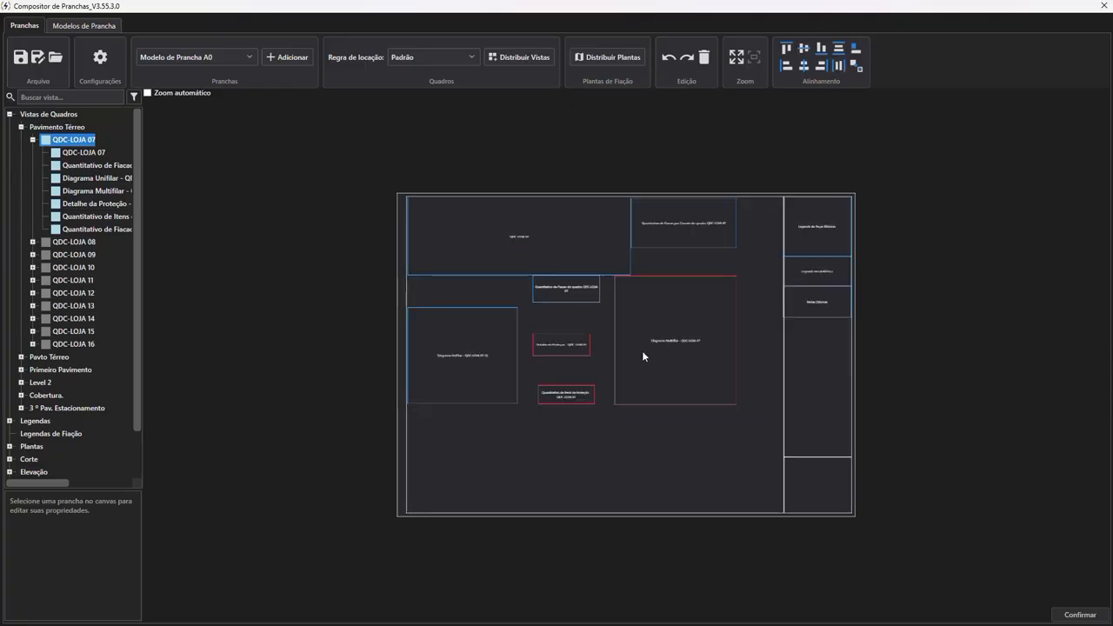
pyautogui.click(644, 416)
pyautogui.scroll(2, 643, 407)
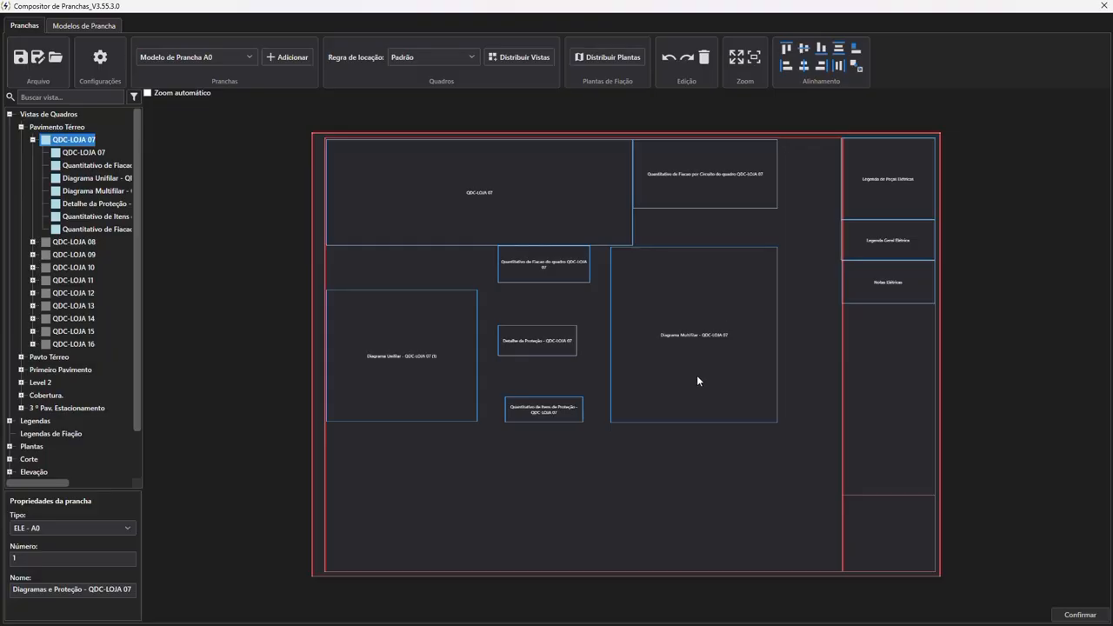
pyautogui.click(751, 113)
pyautogui.click(702, 292)
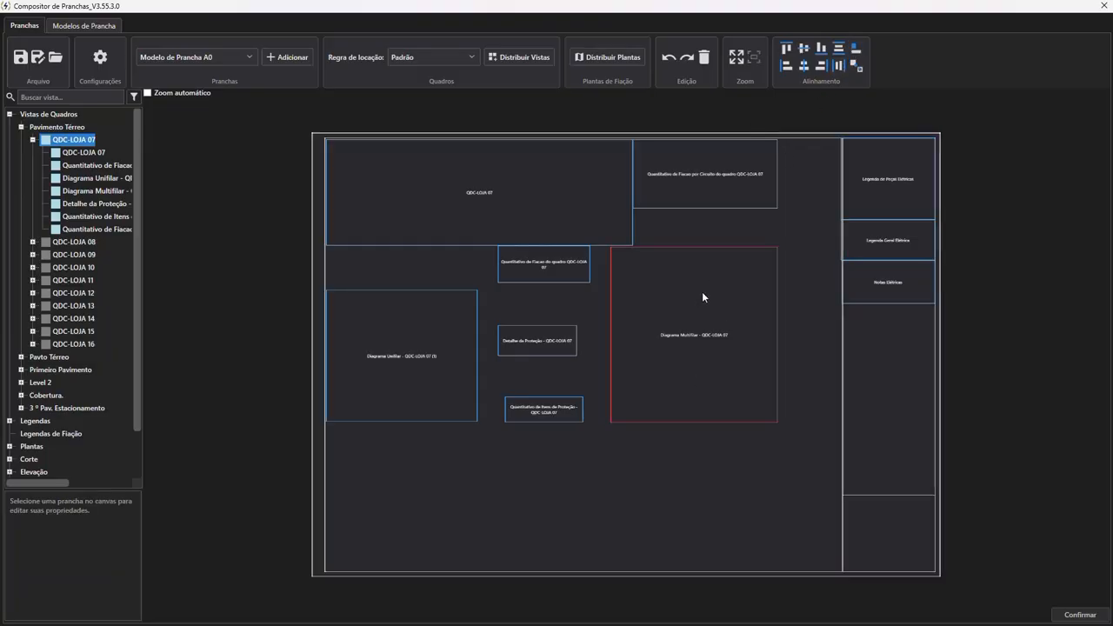
pyautogui.moveTo(653, 483); pyautogui.dragTo(423, 272)
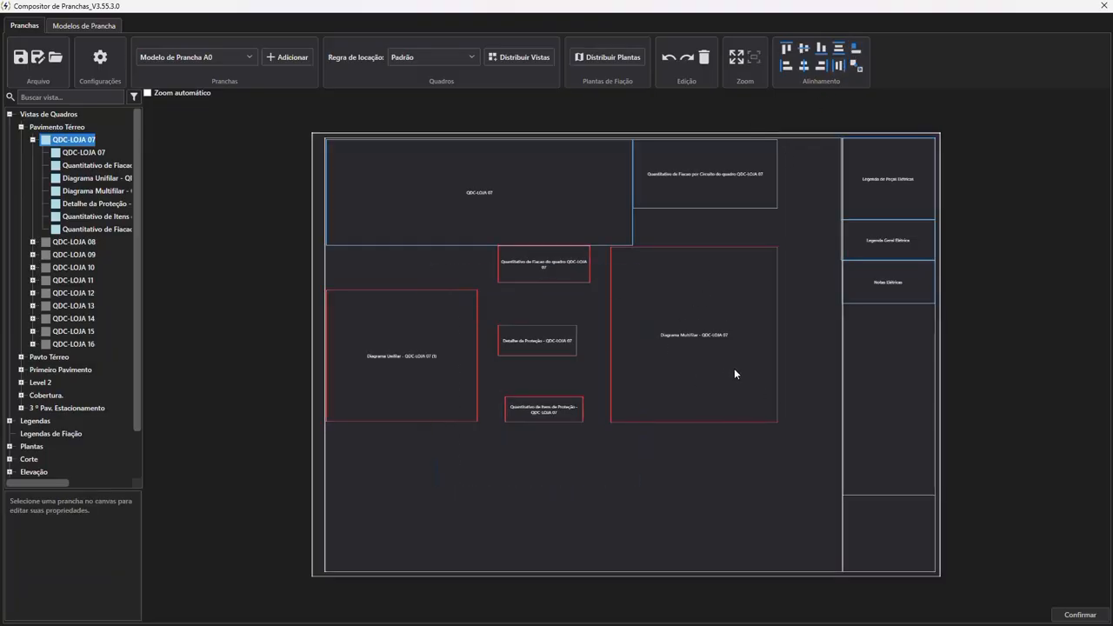
pyautogui.click(795, 149)
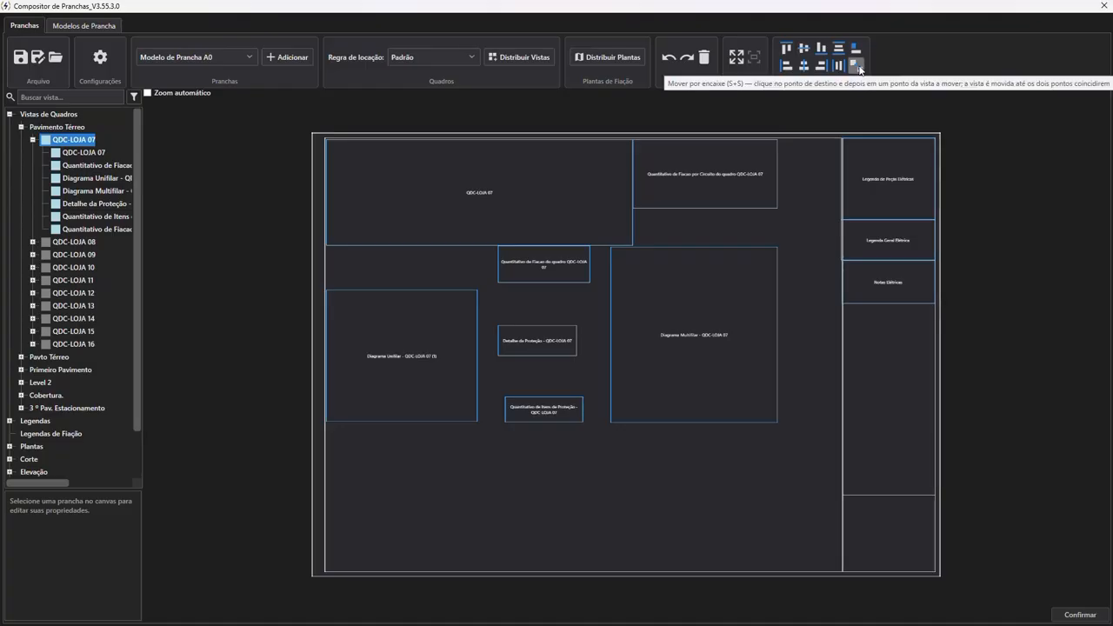
# Try snapping the Detalhe da Proteção view's right midpoint to the left midpoint of Diagrama Multifilar, and undo the move.
pyautogui.click(675, 302)
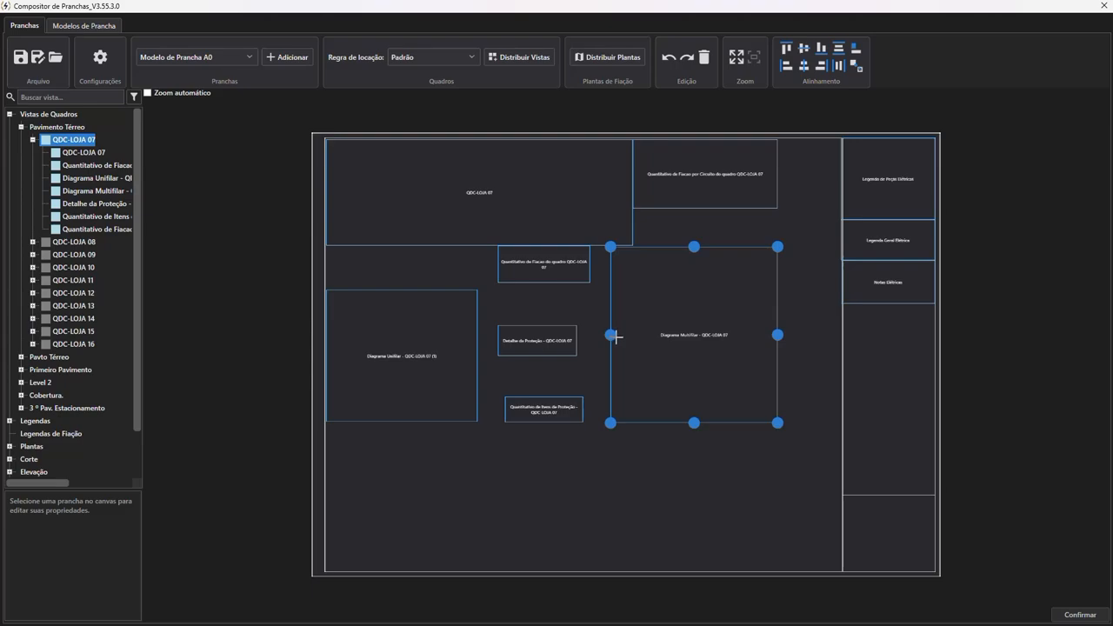
pyautogui.click(478, 185)
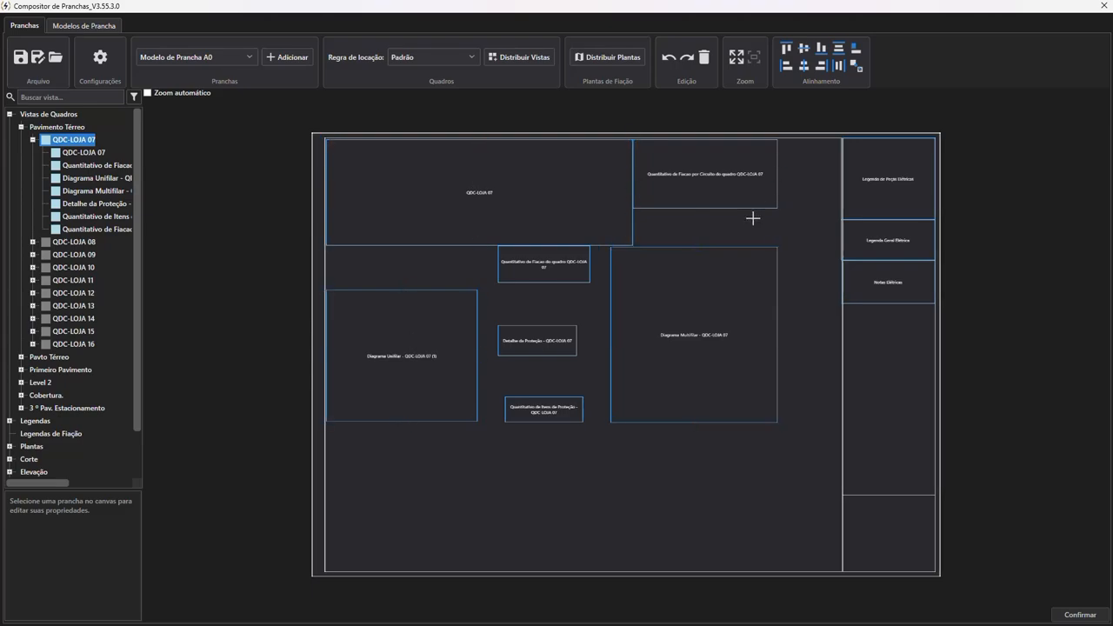
pyautogui.click(612, 336)
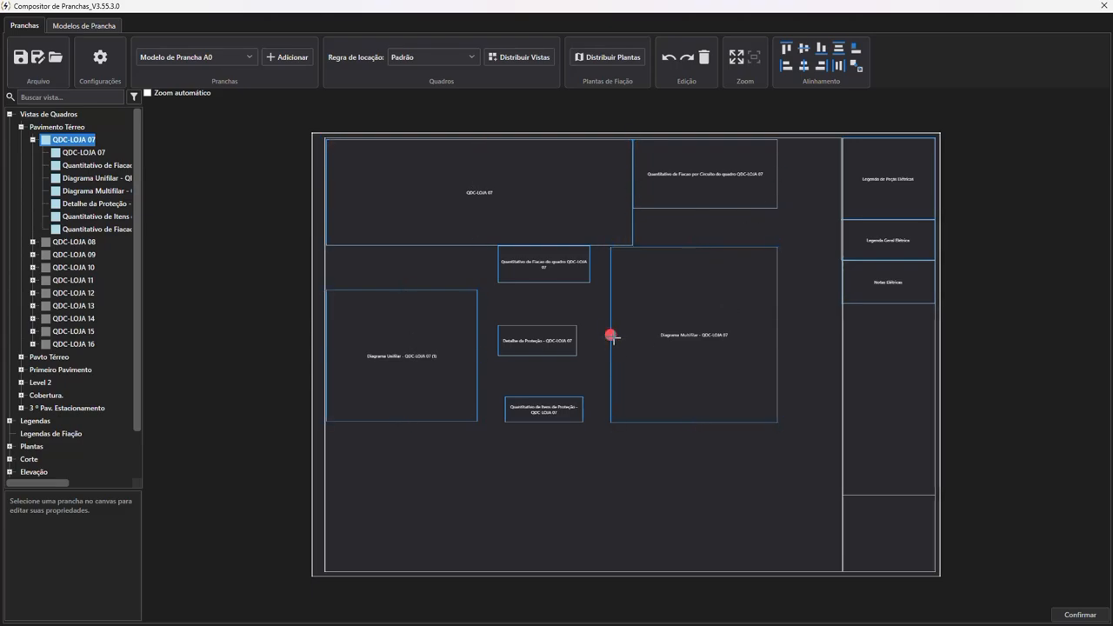
pyautogui.click(557, 341)
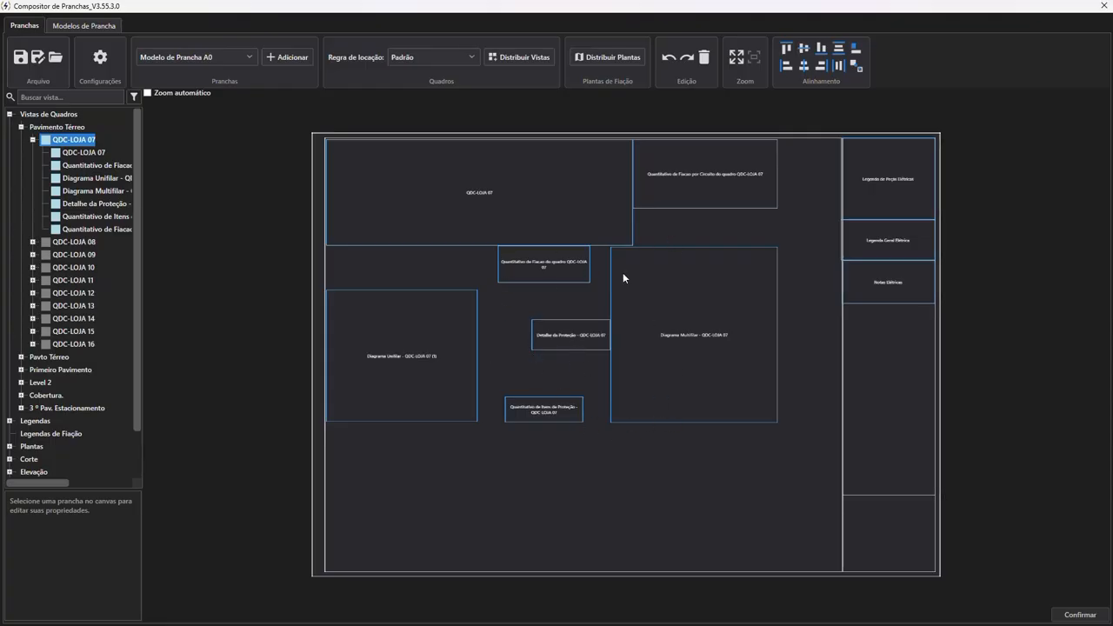
pyautogui.hotkey('ctrl', 'z')
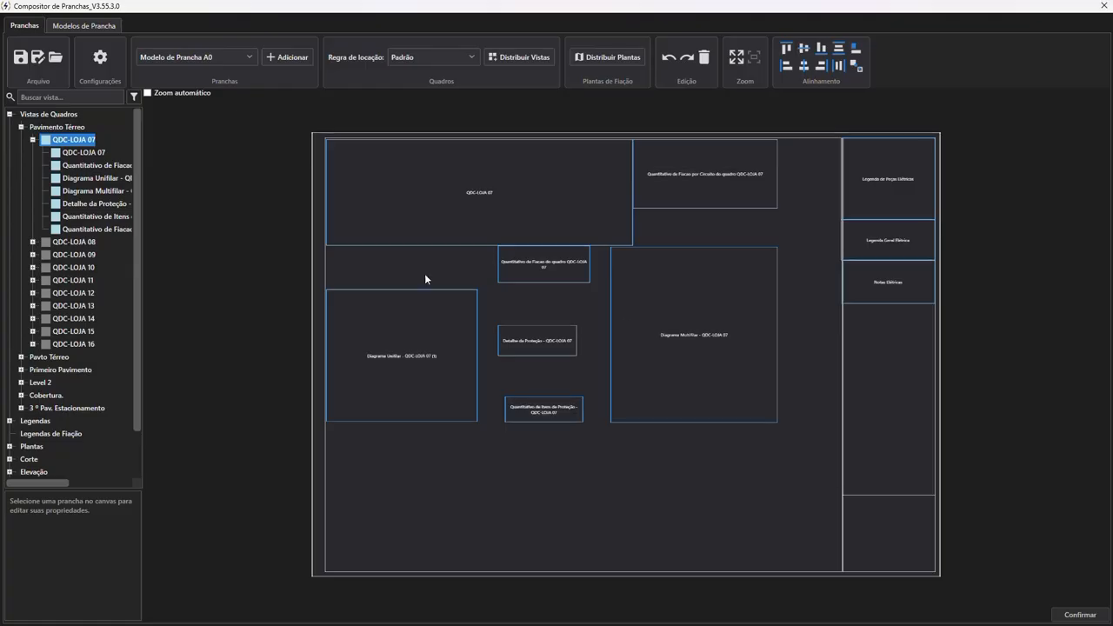
# Delete all the QDC-LOJA 07 views and the A0 sheet that held them, leaving the canvas empty.
pyautogui.scroll(-4, 567, 347)
pyautogui.moveTo(666, 418); pyautogui.dragTo(521, 264)
pyautogui.press('Delete')
pyautogui.click(577, 263)
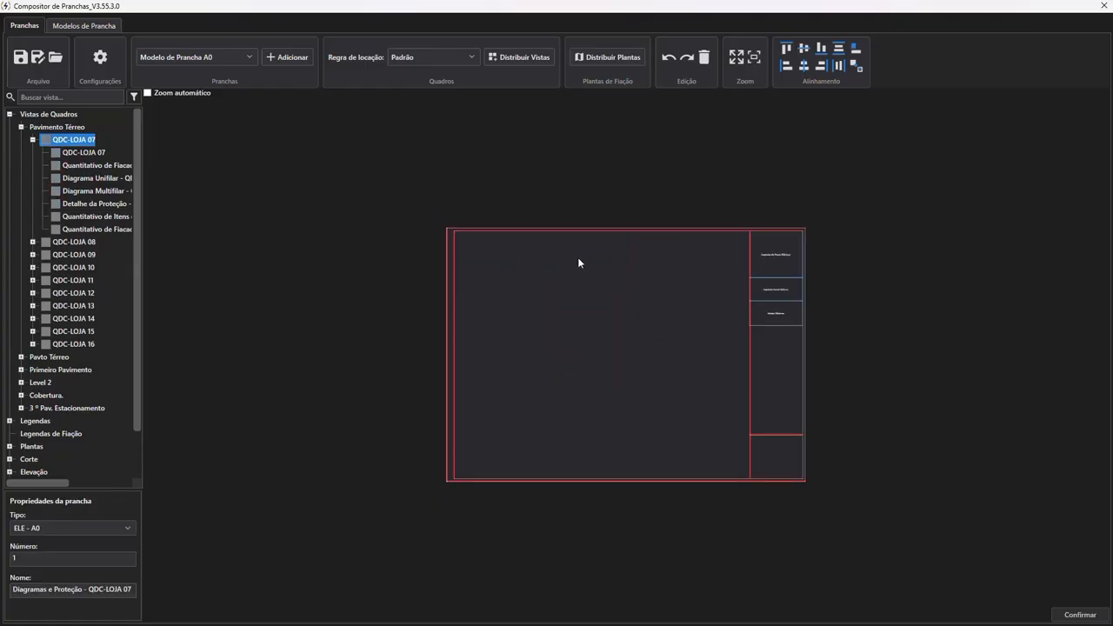
pyautogui.press('Delete')
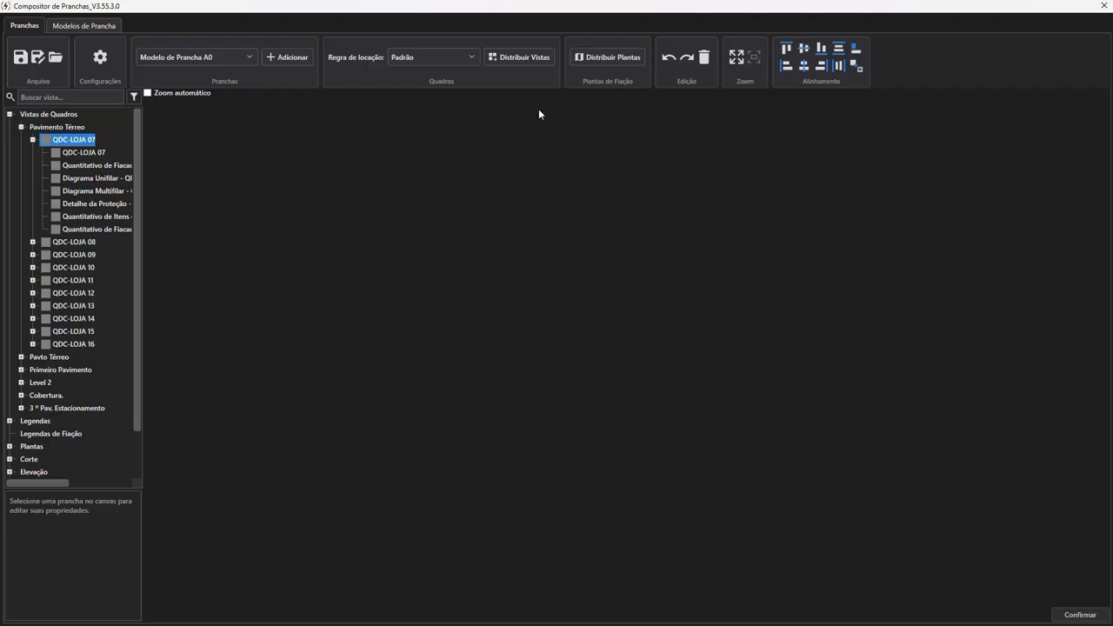
# Distribute all panel views onto new Modelo de Prancha A1 sheets using the Tabela+Unif+Proteção placement rule, and dismiss the closing message.
pyautogui.click(531, 59)
pyautogui.scroll(-3, 544, 240)
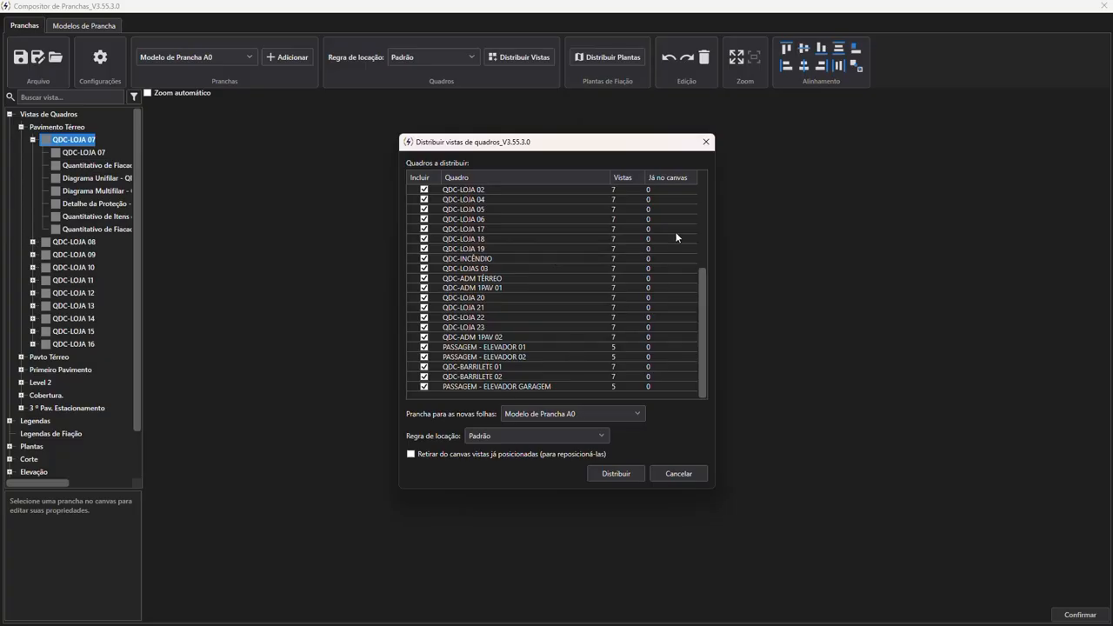
pyautogui.click(545, 434)
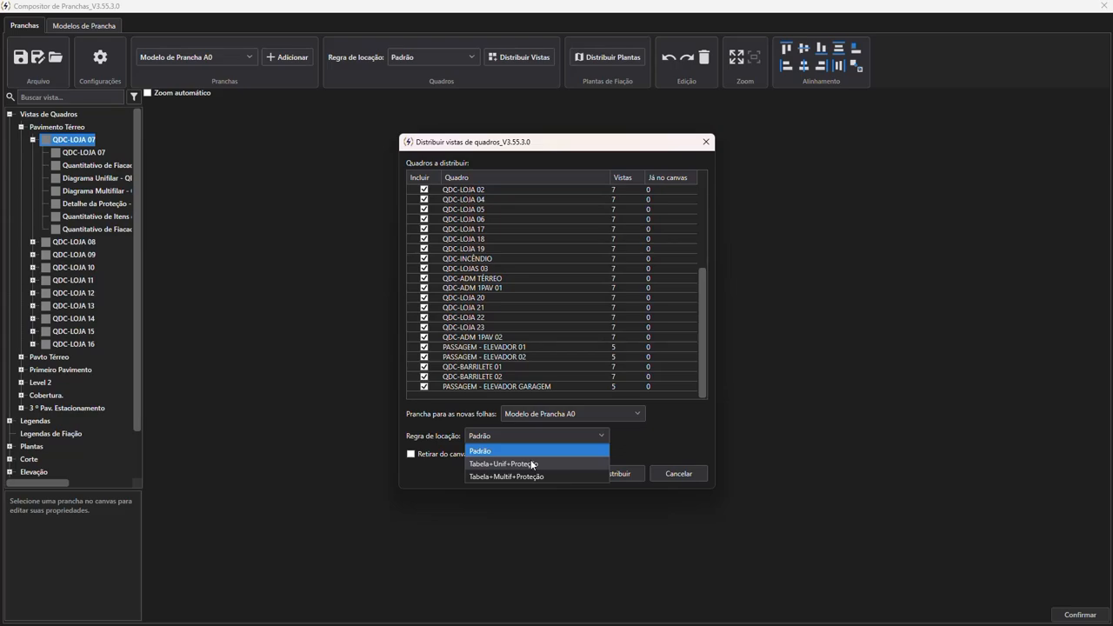
pyautogui.click(532, 464)
pyautogui.click(560, 418)
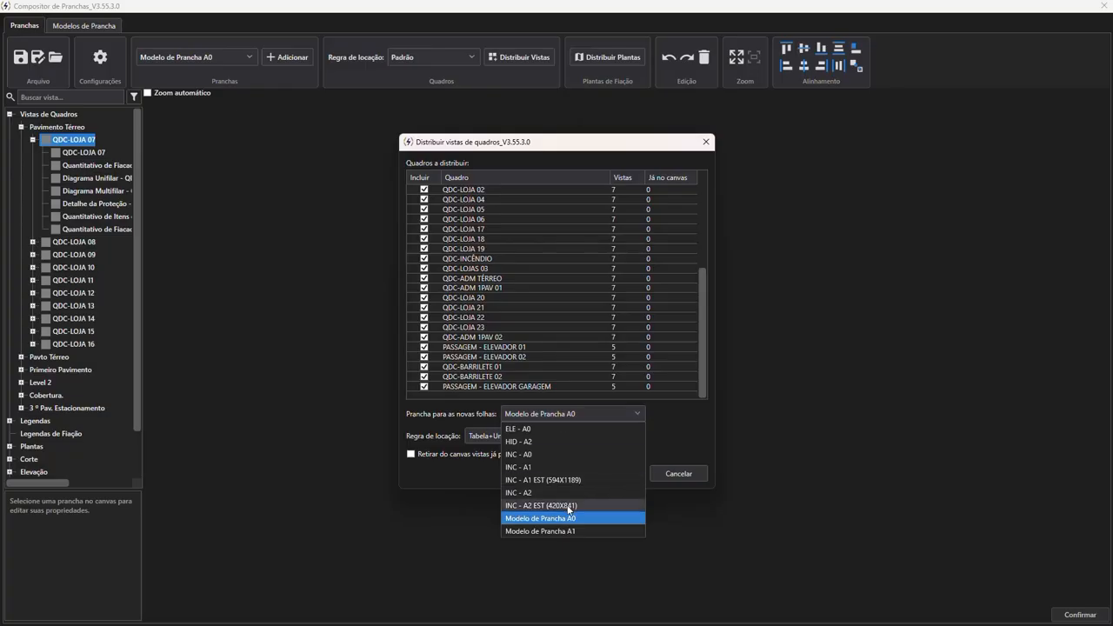
pyautogui.click(560, 532)
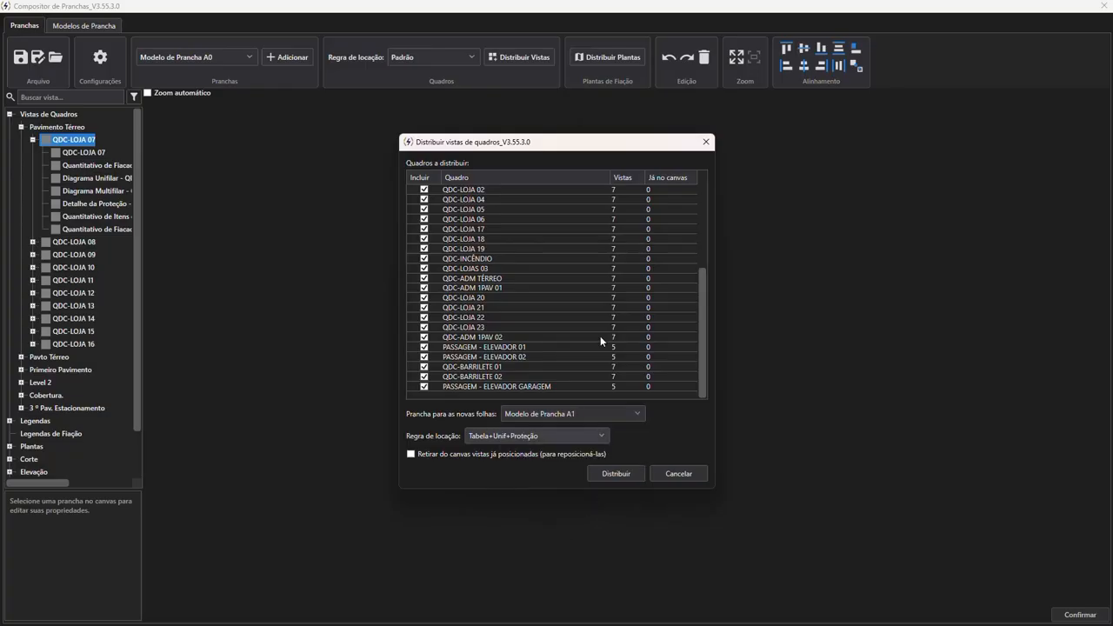
pyautogui.click(607, 473)
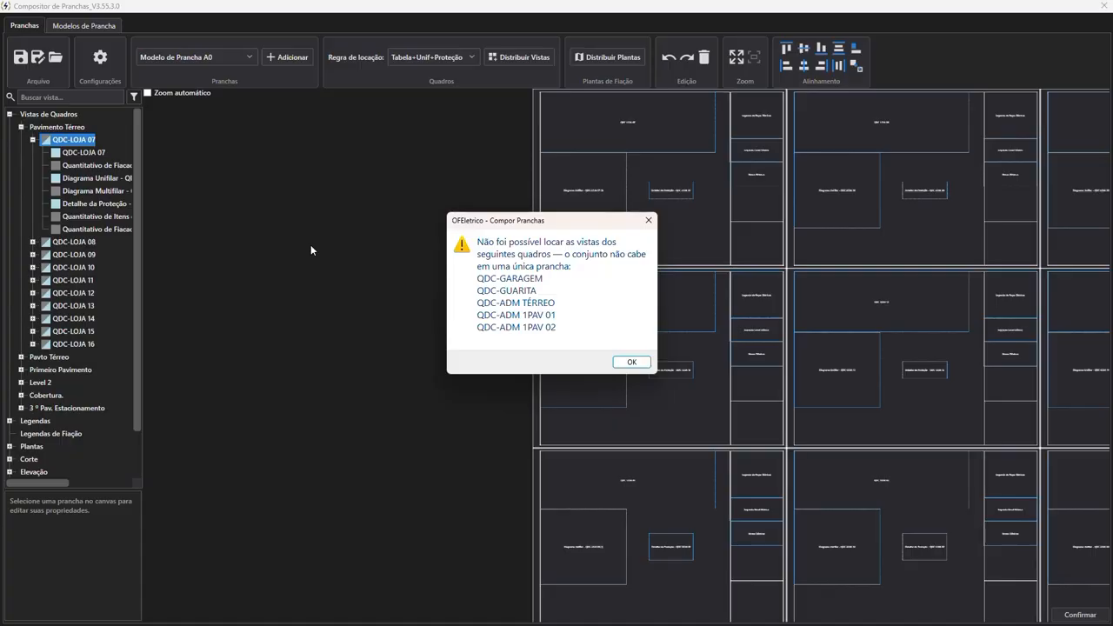
pyautogui.moveTo(620, 226); pyautogui.dragTo(466, 234)
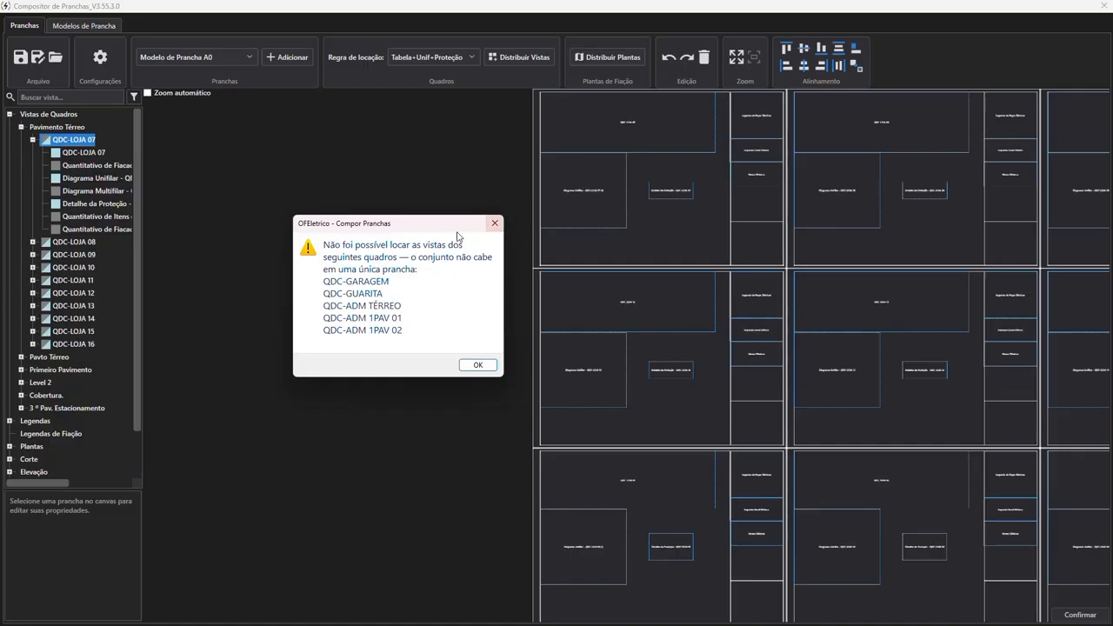
pyautogui.moveTo(449, 230); pyautogui.dragTo(458, 219)
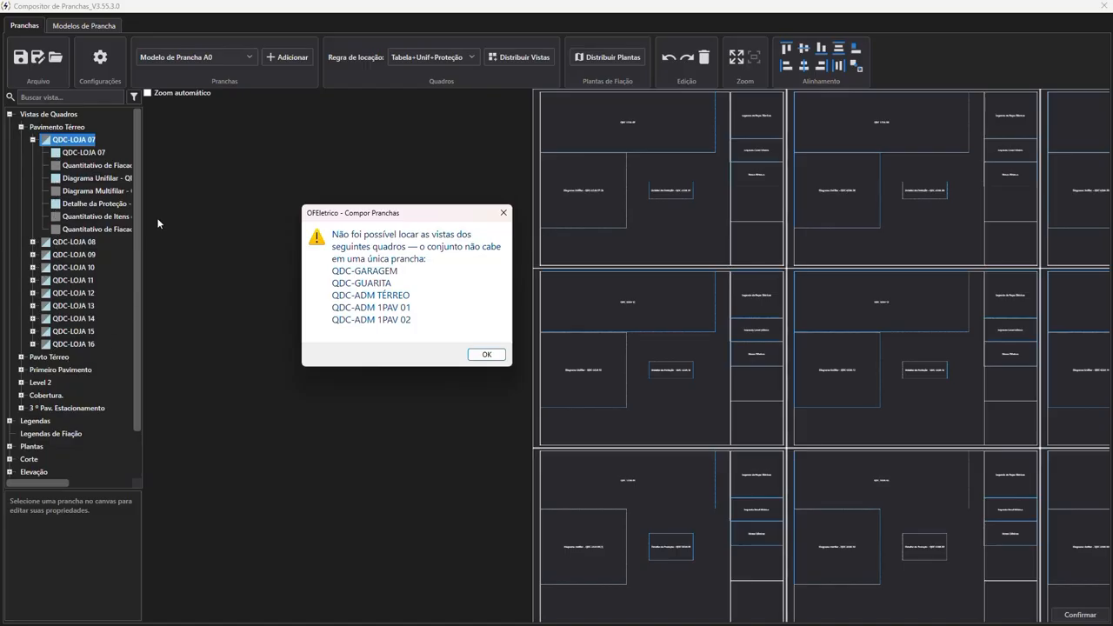
pyautogui.click(480, 355)
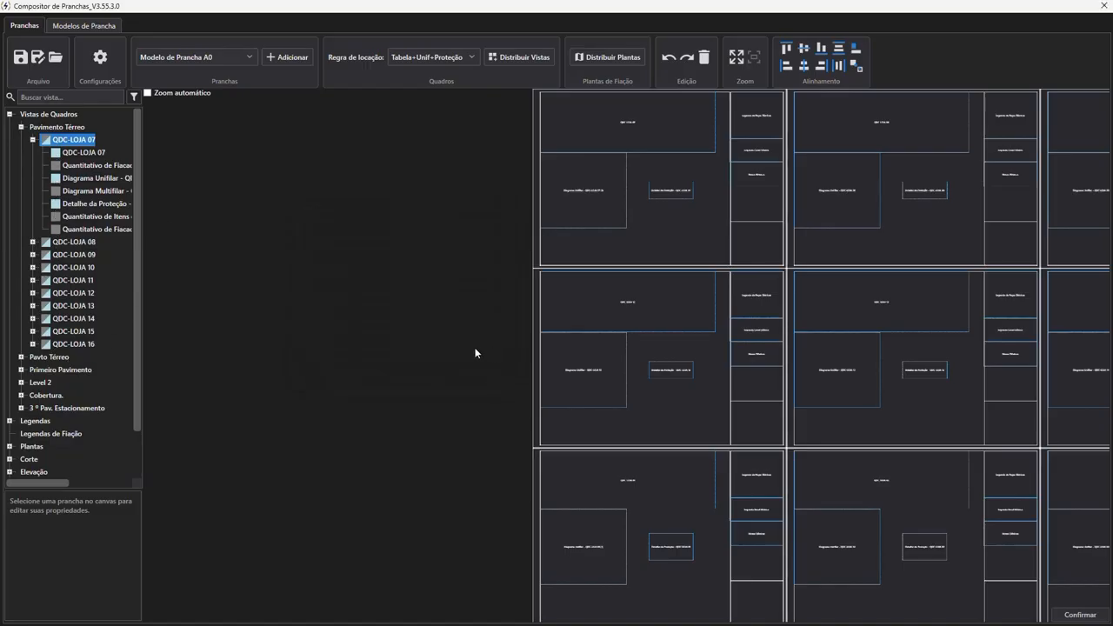
# Collapse and re-expand QDC-LOJA 07 in the view tree to check which of its views are placed.
pyautogui.click(32, 140)
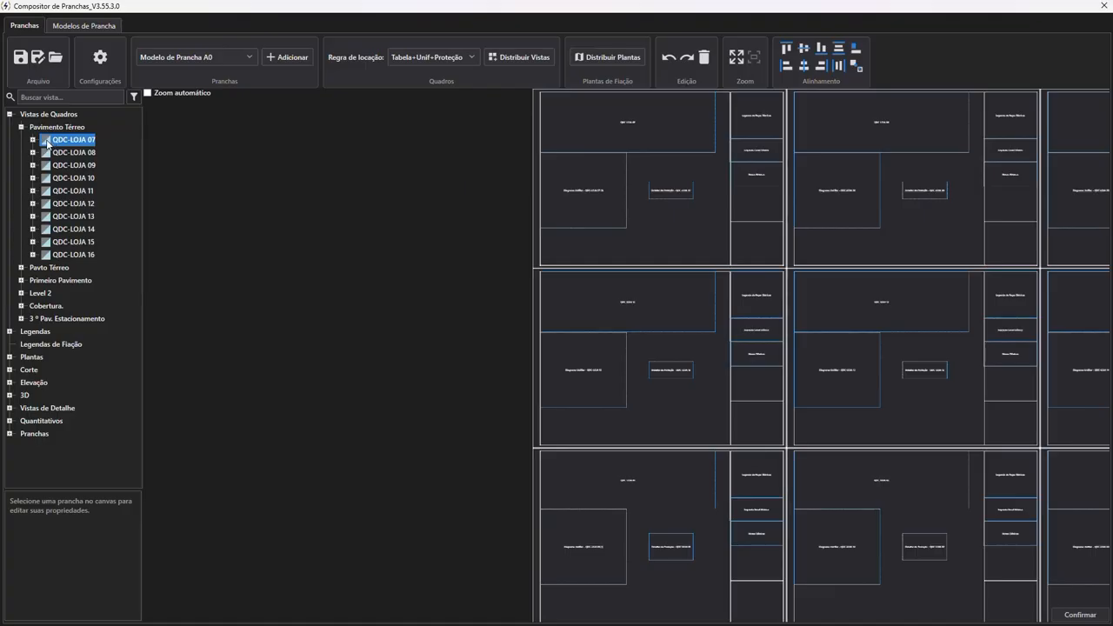
pyautogui.doubleClick(48, 142)
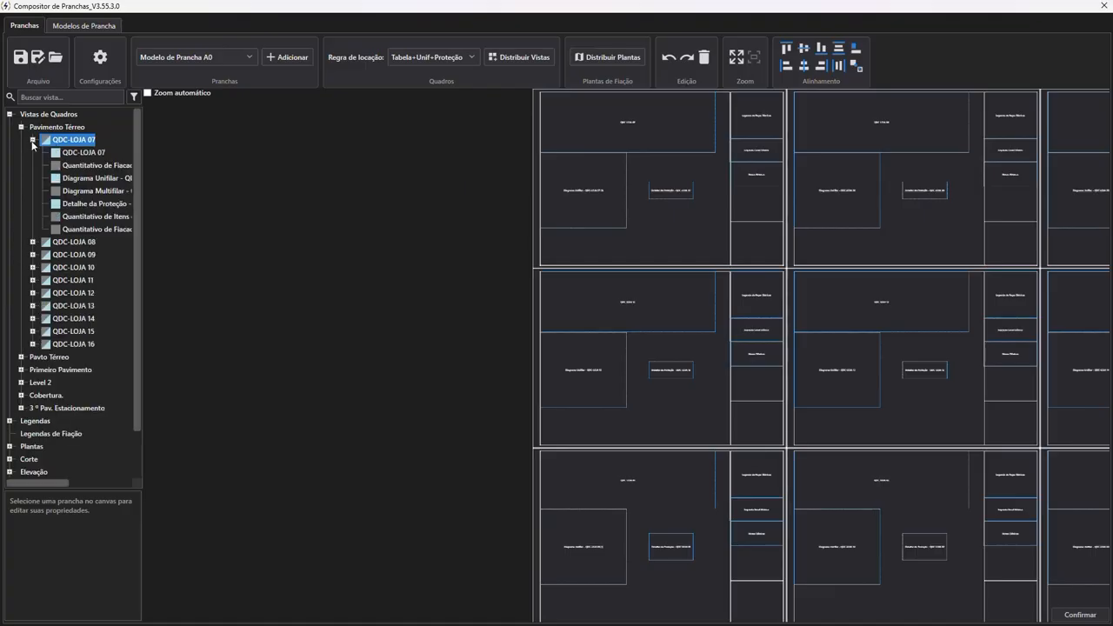
# Check the individual views of QDC-LOJA 07, and list the panels under Pavto Térreo to find the unplaced ones.
pyautogui.click(61, 155)
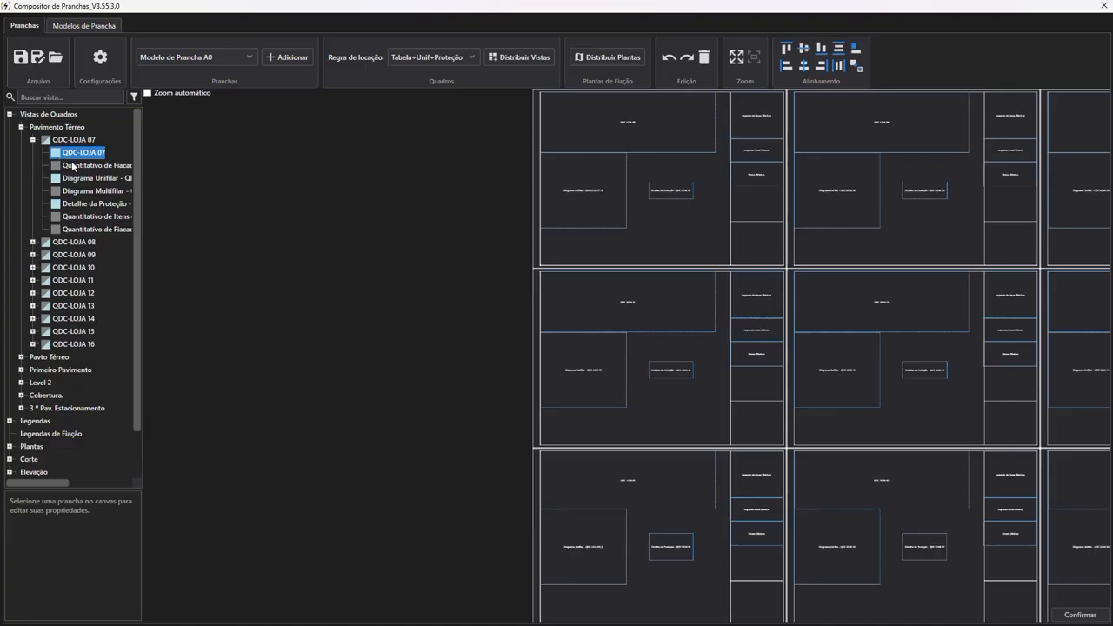
pyautogui.click(73, 167)
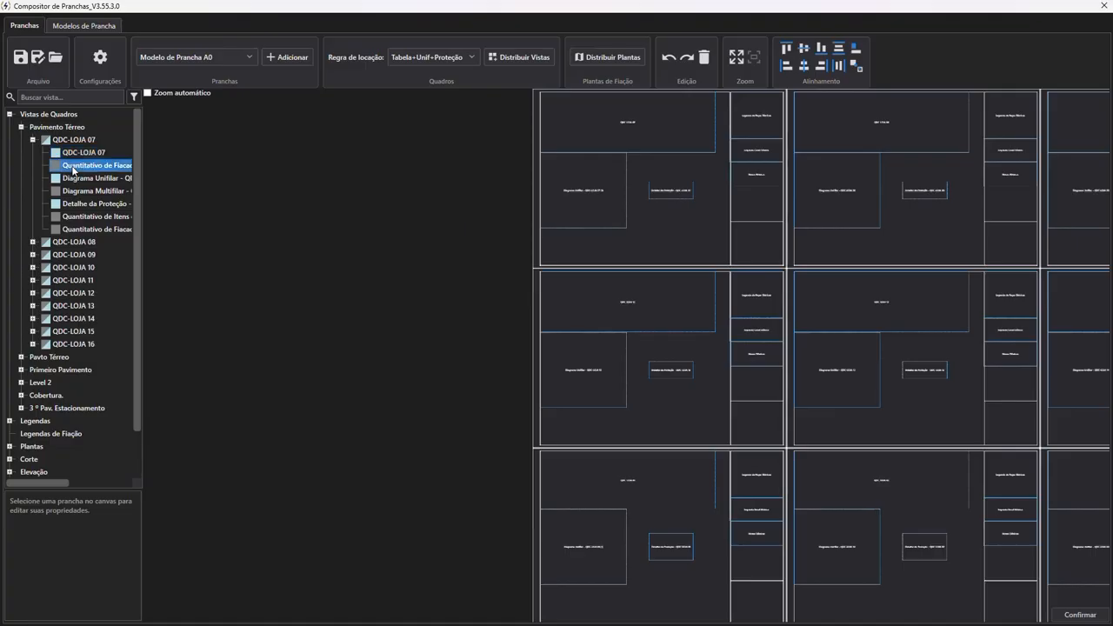
pyautogui.click(35, 139)
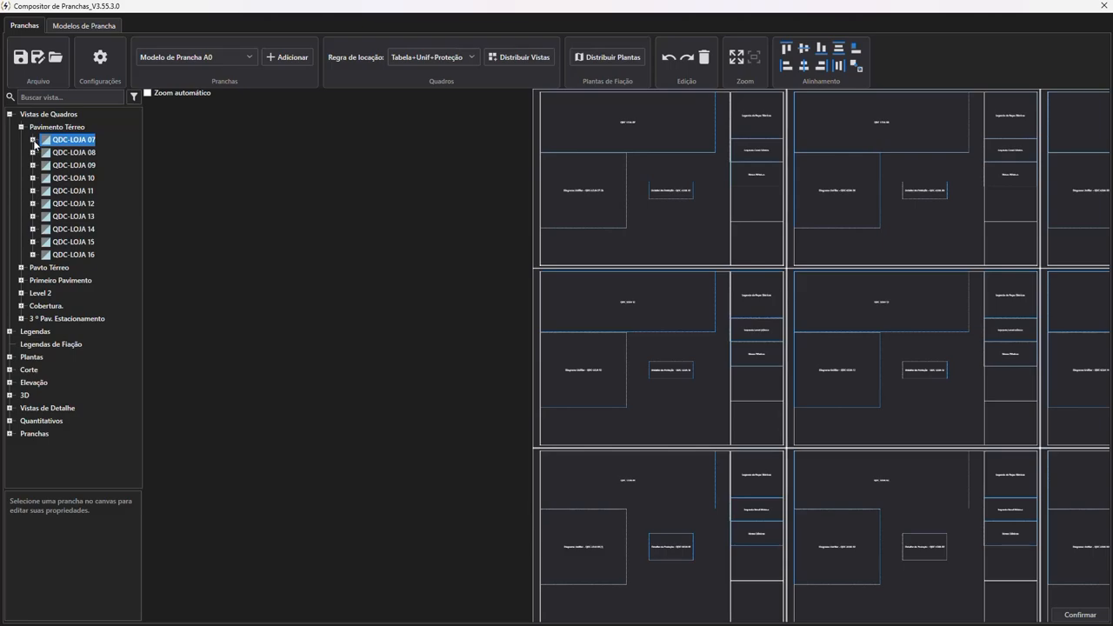
pyautogui.click(21, 267)
pyautogui.click(60, 281)
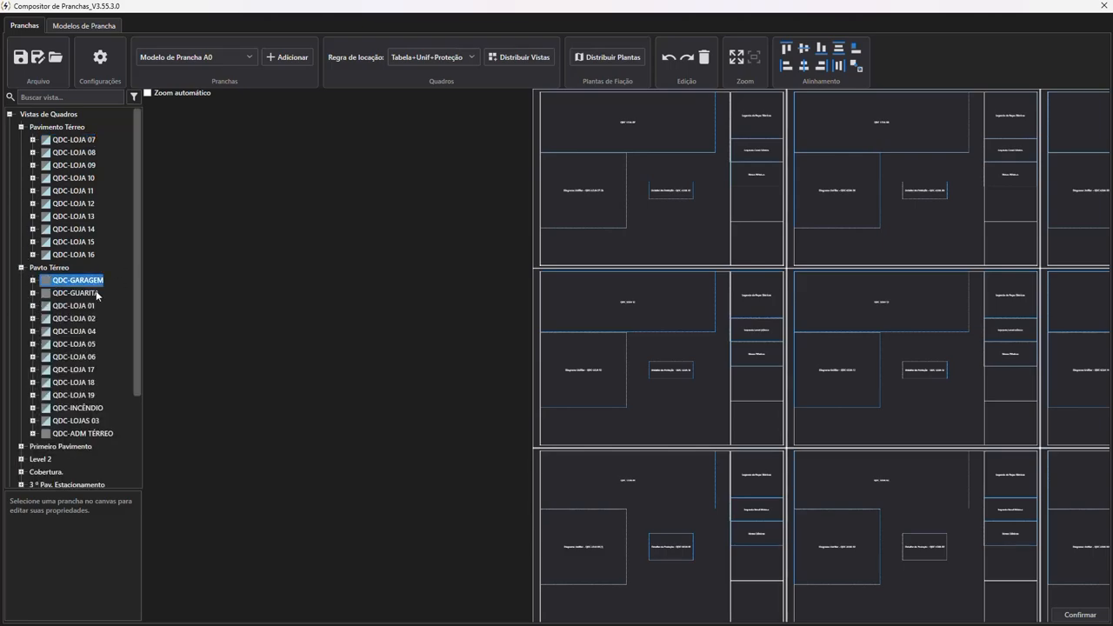
# Add a Modelo de Prancha A0 sheet after the last of the distributed A1 sheets.
pyautogui.scroll(-3, 224, 238)
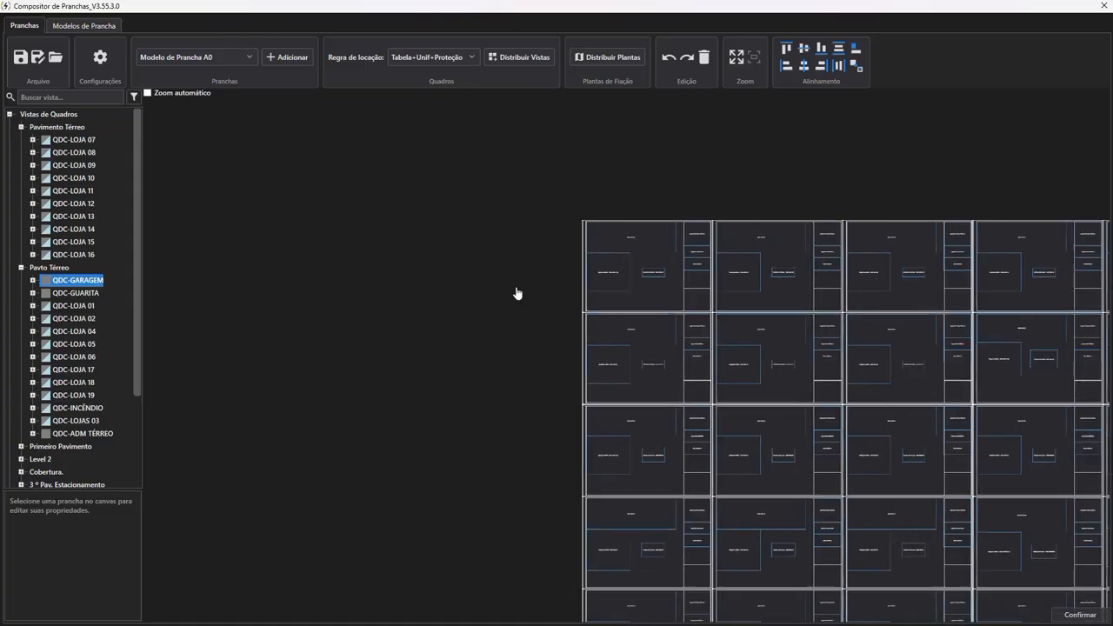
pyautogui.moveTo(517, 293); pyautogui.dragTo(268, 95, button='middle')
pyautogui.moveTo(480, 348); pyautogui.dragTo(354, 229, button='middle')
pyautogui.scroll(3, 893, 501)
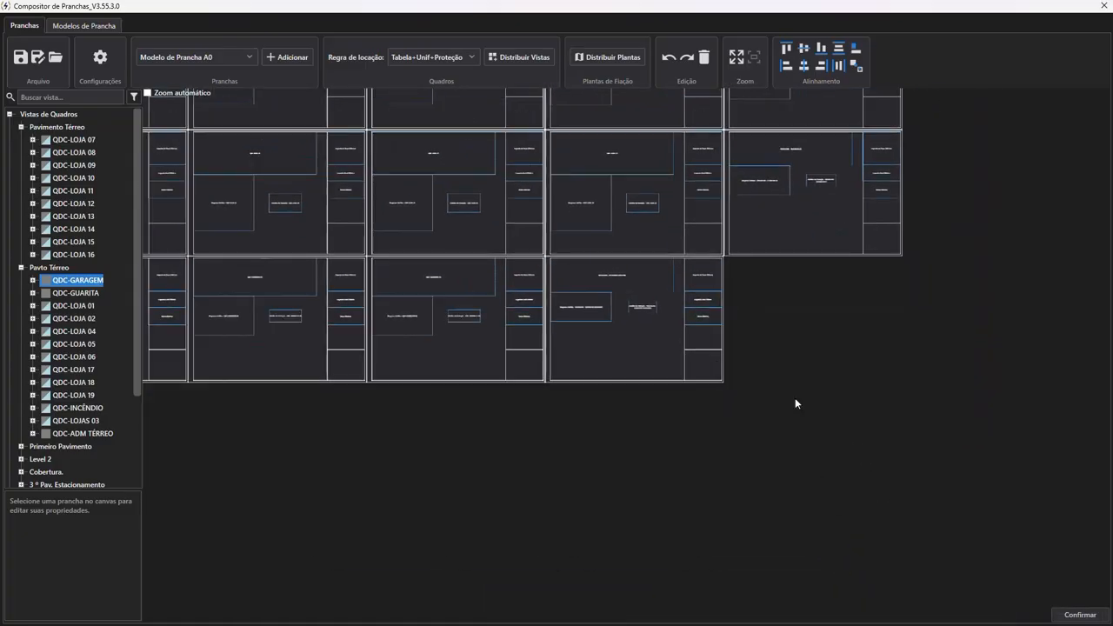
pyautogui.click(290, 56)
pyautogui.moveTo(760, 396); pyautogui.dragTo(646, 385, button='middle')
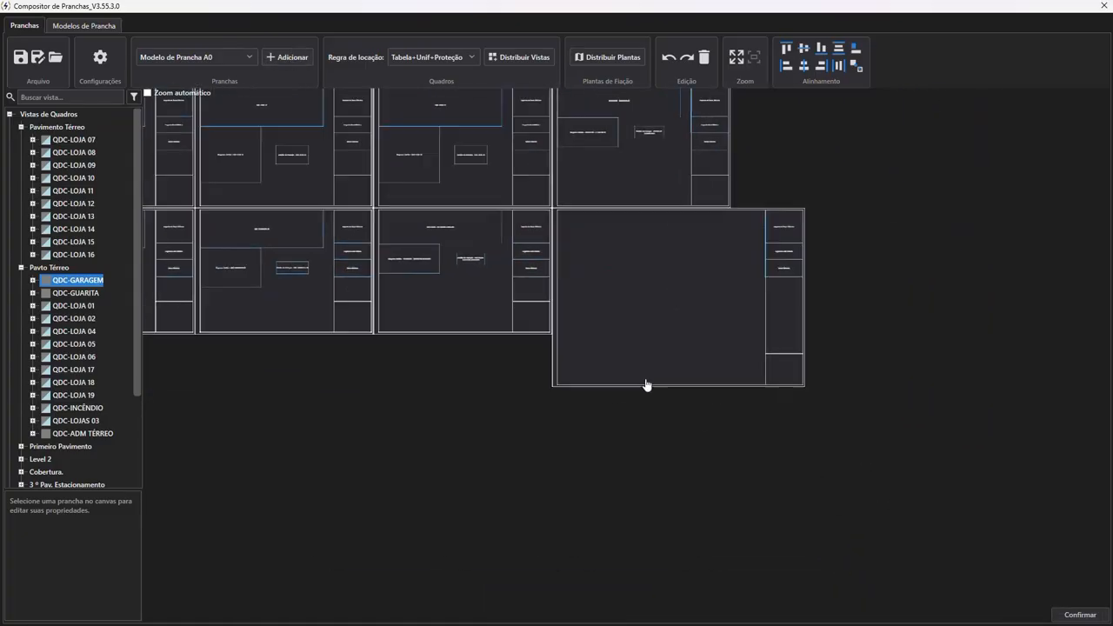
pyautogui.scroll(4, 647, 386)
pyautogui.scroll(1, 458, 381)
pyautogui.moveTo(458, 381); pyautogui.dragTo(584, 528, button='middle')
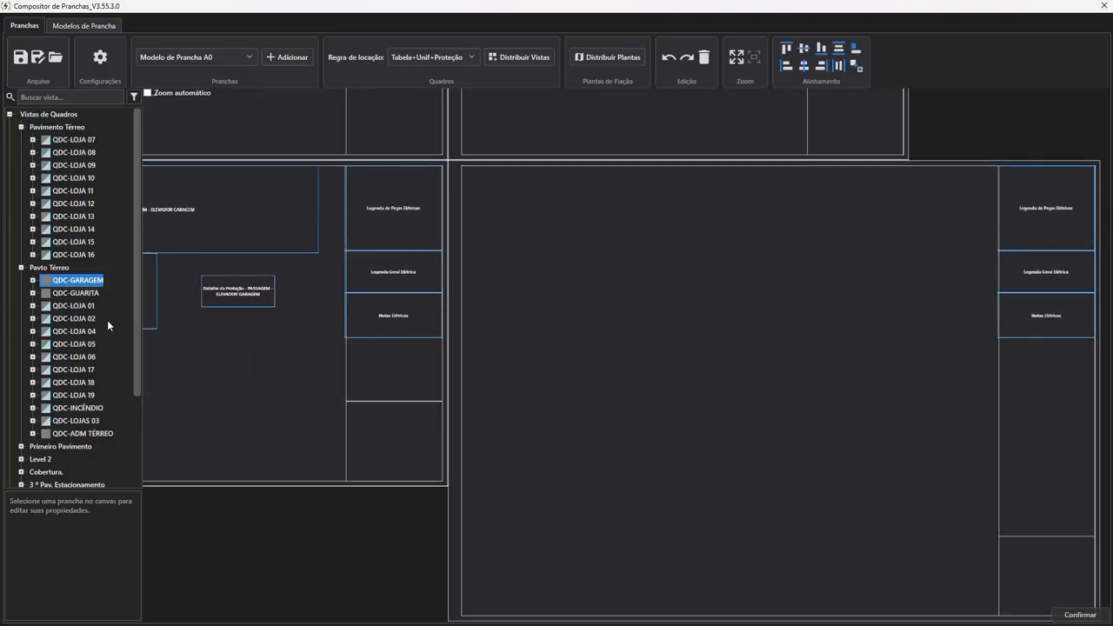
# Place the QDC-GARAGEM views on the empty A0 sheet, accept renaming it 'Diagramas e Proteção - QDC-GARAGEM', and move them into its upper-left corner.
pyautogui.moveTo(79, 282); pyautogui.dragTo(496, 203)
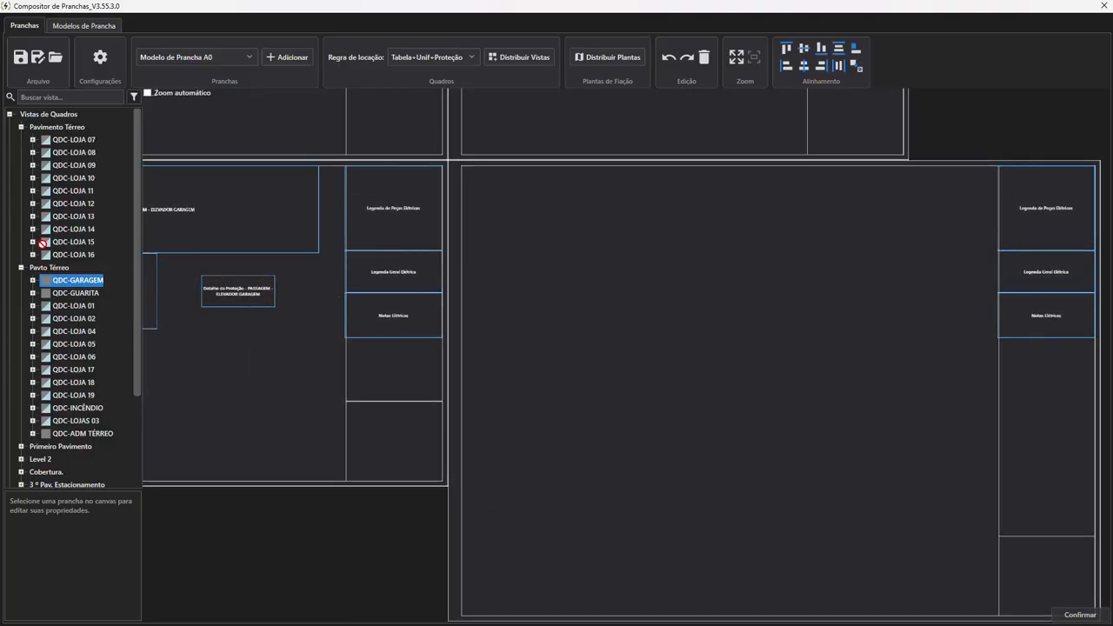
pyautogui.click(249, 56)
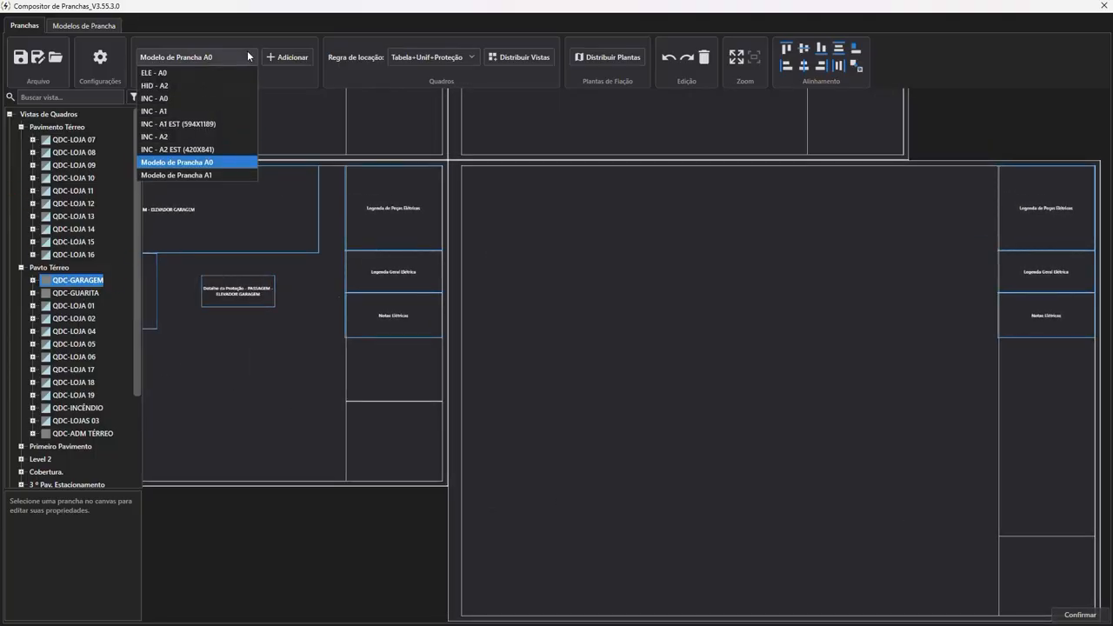
pyautogui.click(255, 52)
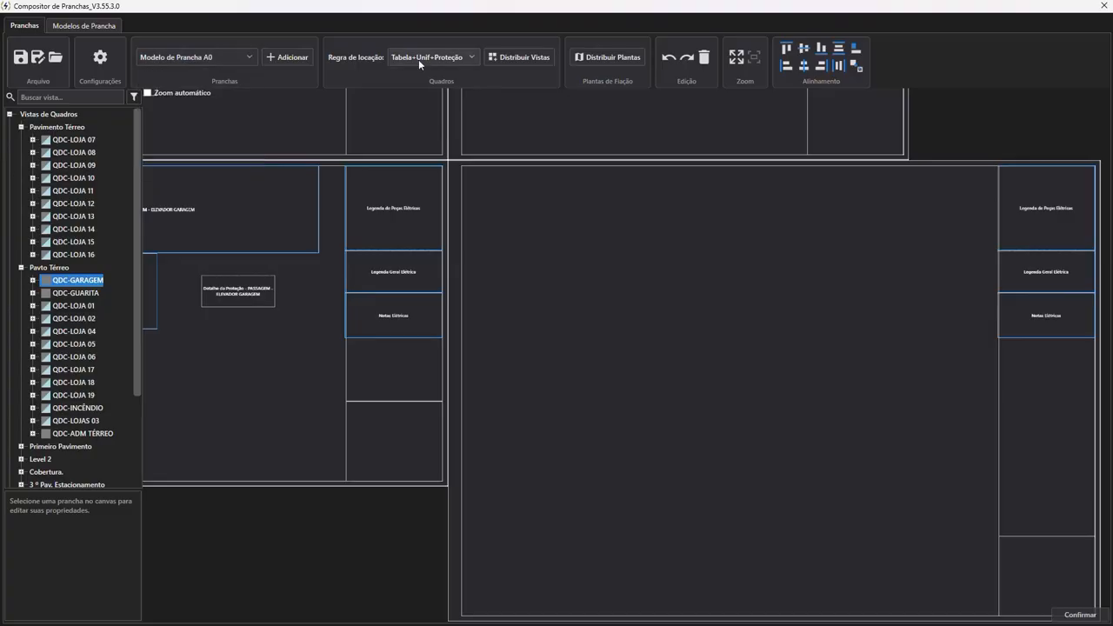
pyautogui.moveTo(65, 280); pyautogui.dragTo(487, 211)
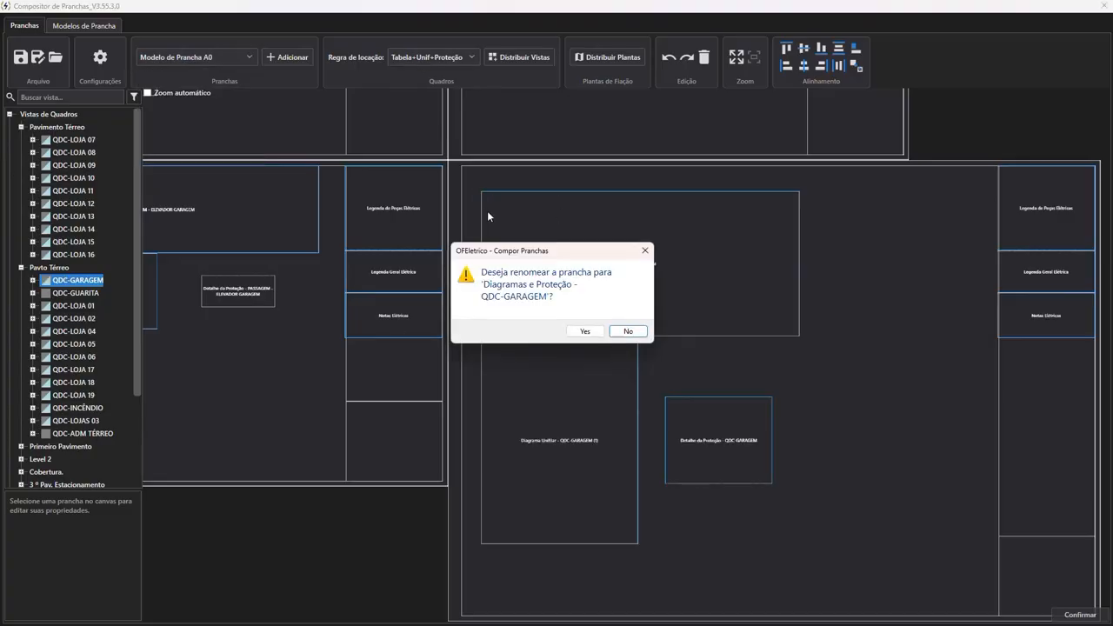
pyautogui.click(584, 331)
pyautogui.moveTo(548, 232); pyautogui.dragTo(532, 209)
pyautogui.scroll(-9, 450, 280)
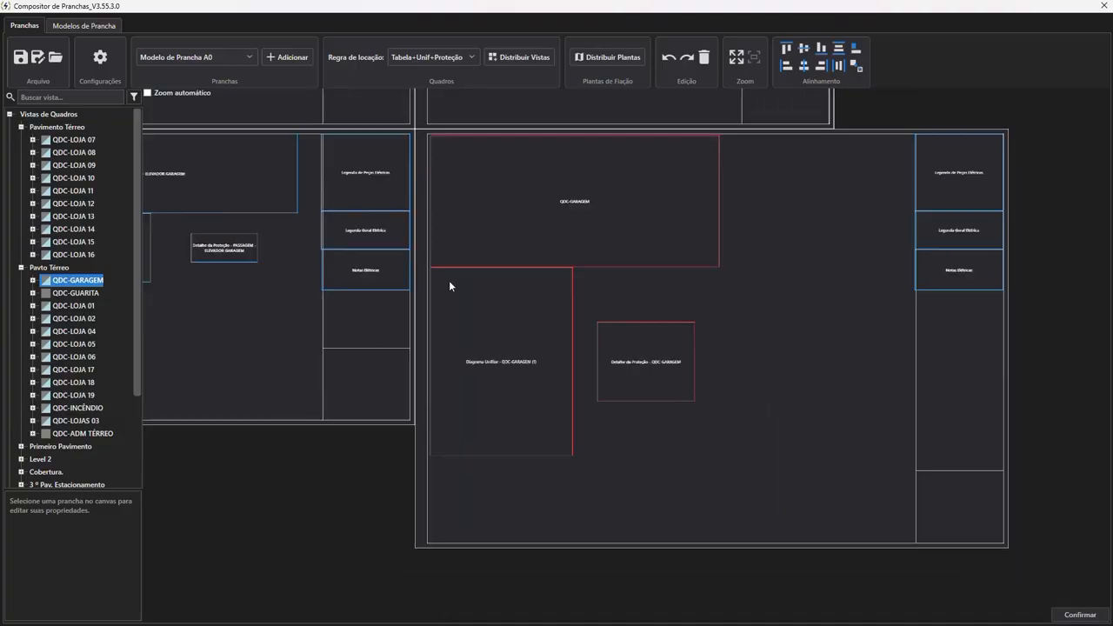
# Add another Modelo de Prancha A0 sheet, place the QDC-GUARITA views on it and accept the name 'Diagramas e Proteção - QDC-GUARITA'.
pyautogui.click(278, 65)
pyautogui.scroll(-7, 642, 235)
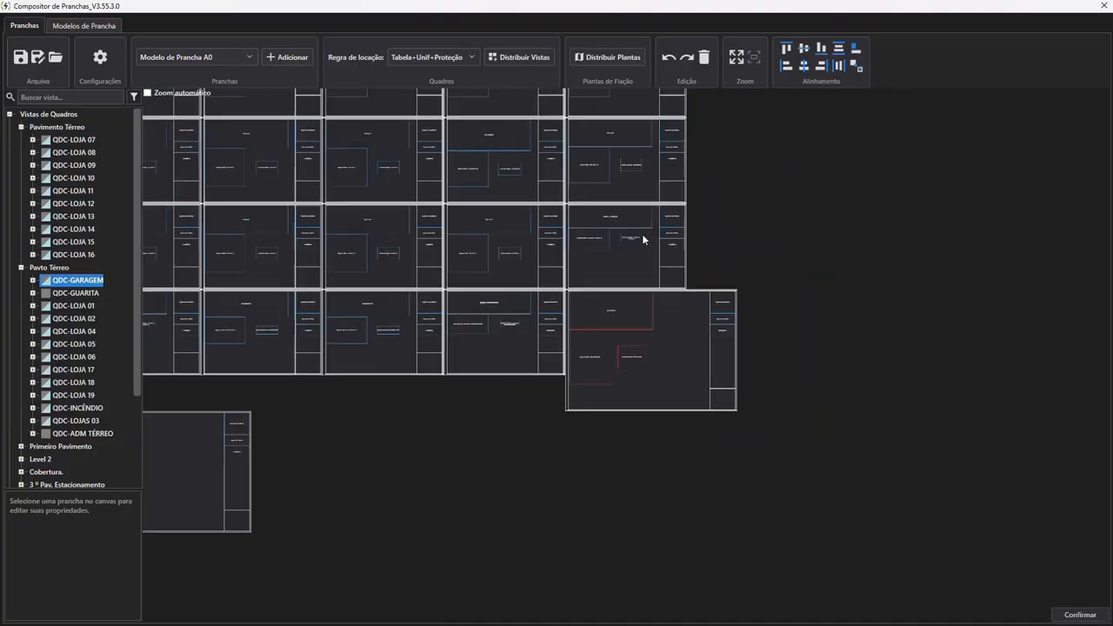
pyautogui.scroll(4, 389, 404)
pyautogui.moveTo(412, 411); pyautogui.dragTo(854, 303, button='middle')
pyautogui.scroll(7, 404, 394)
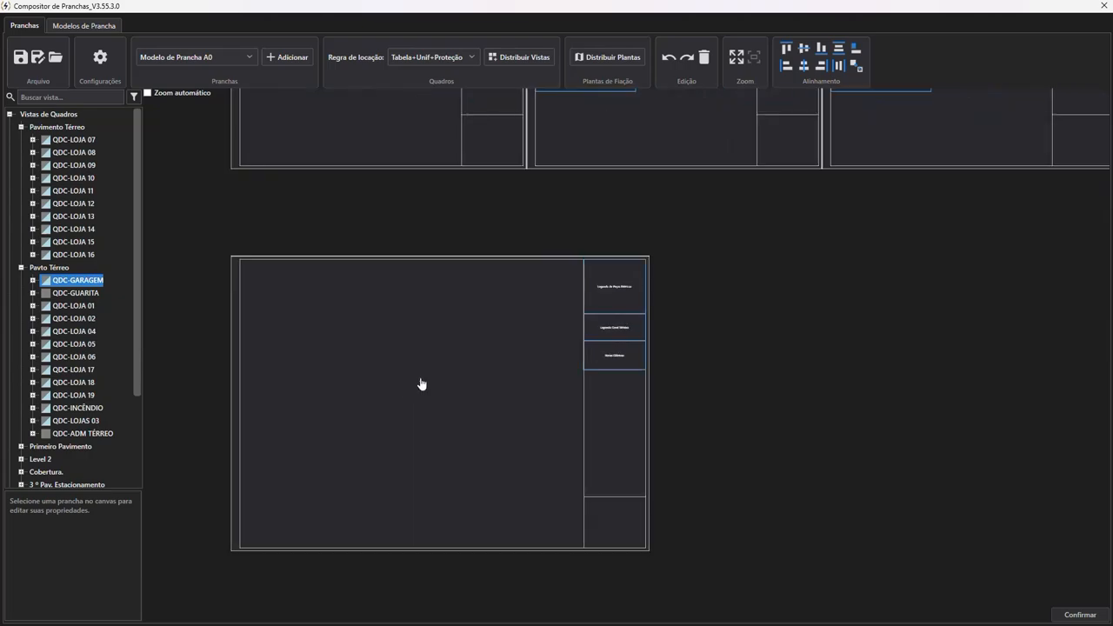
pyautogui.moveTo(423, 385); pyautogui.dragTo(768, 335, button='middle')
pyautogui.scroll(-1, 114, 313)
pyautogui.scroll(1, 114, 313)
pyautogui.scroll(4, 521, 302)
pyautogui.click(66, 298)
pyautogui.moveTo(67, 297); pyautogui.dragTo(59, 296)
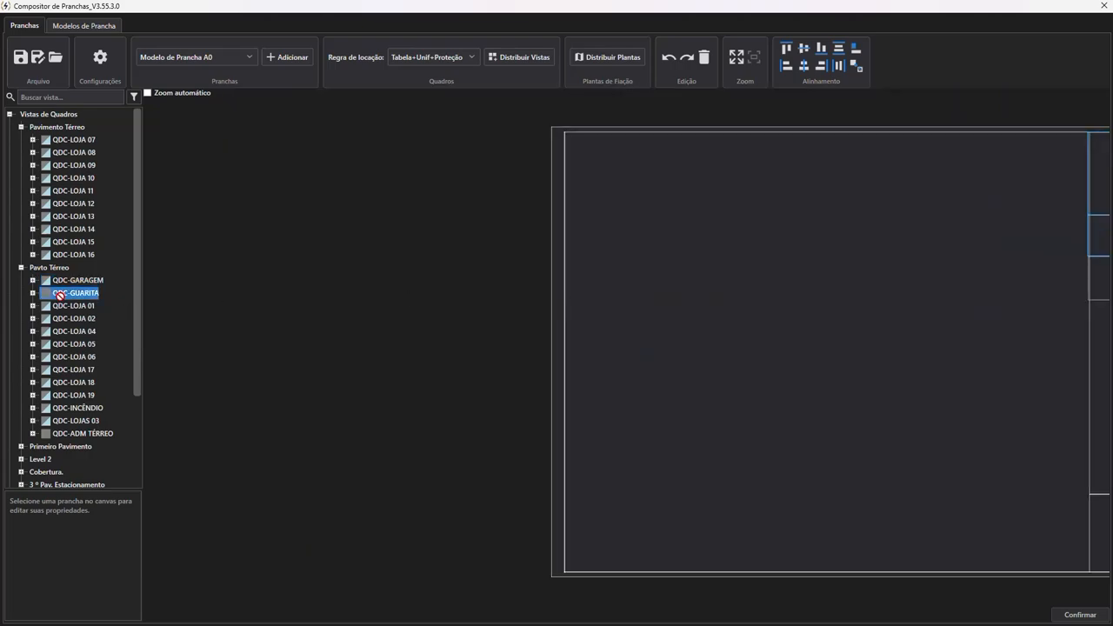
pyautogui.moveTo(618, 164); pyautogui.dragTo(574, 144)
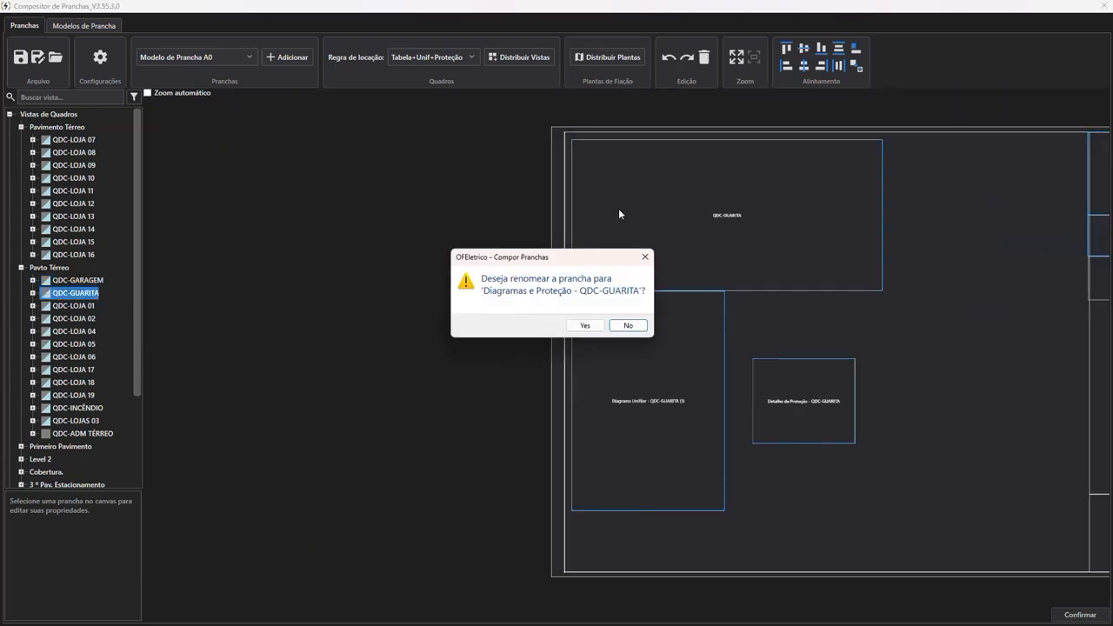
pyautogui.click(583, 323)
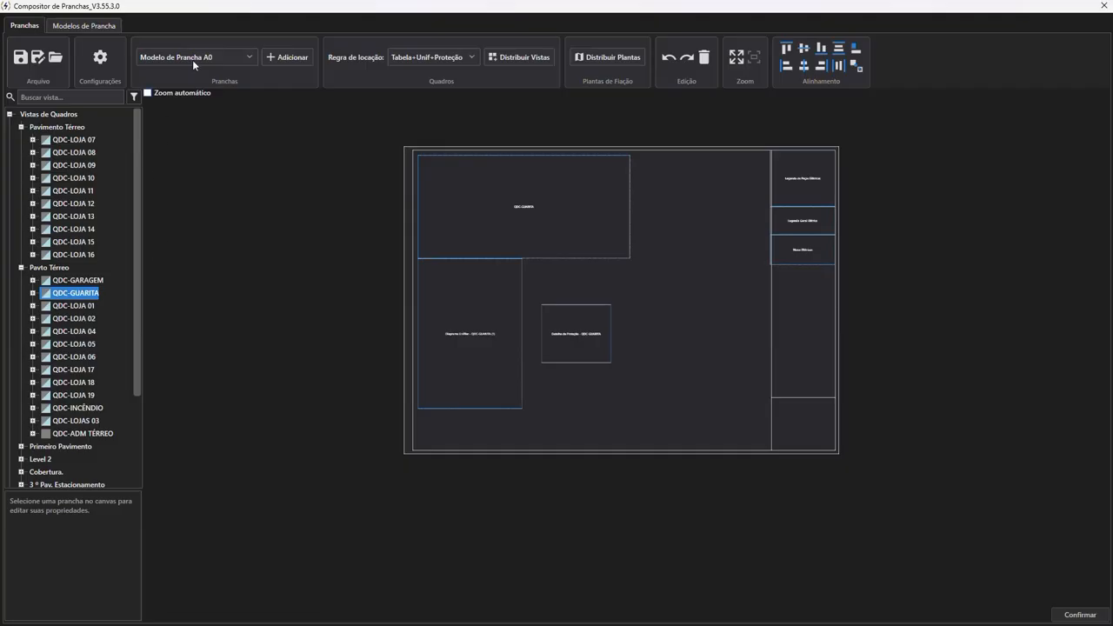
# Add another A0 sheet, place the QDC-ADM TÉRREO views on it and accept the name 'Diagramas e Proteção - QDC-ADM TÉRREO'.
pyautogui.click(291, 57)
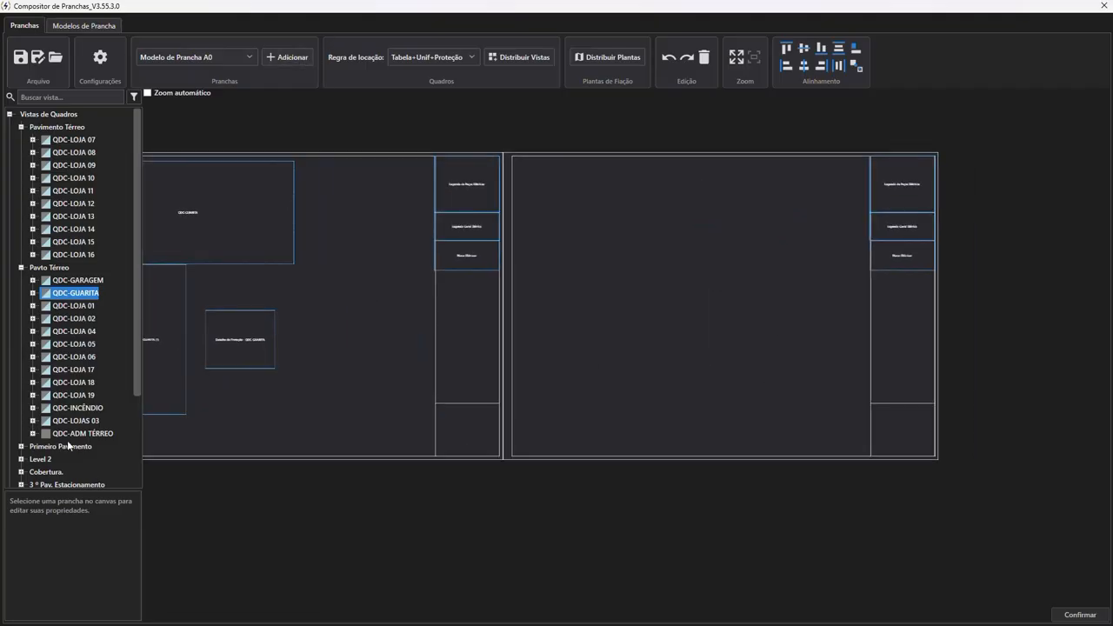
pyautogui.click(75, 434)
pyautogui.moveTo(76, 438); pyautogui.dragTo(522, 168)
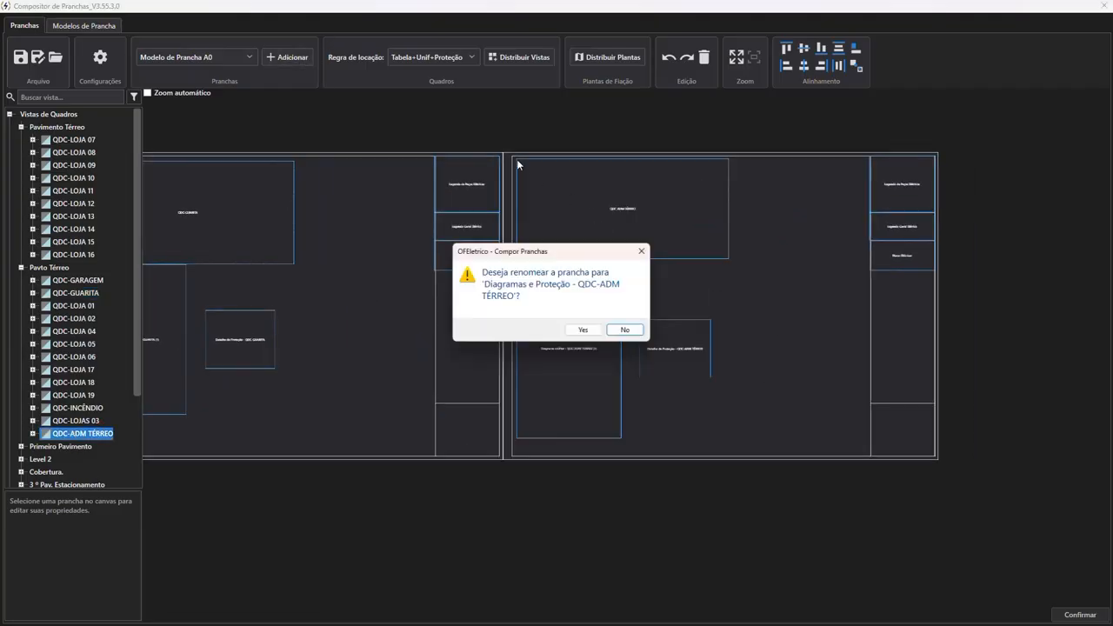
pyautogui.click(585, 330)
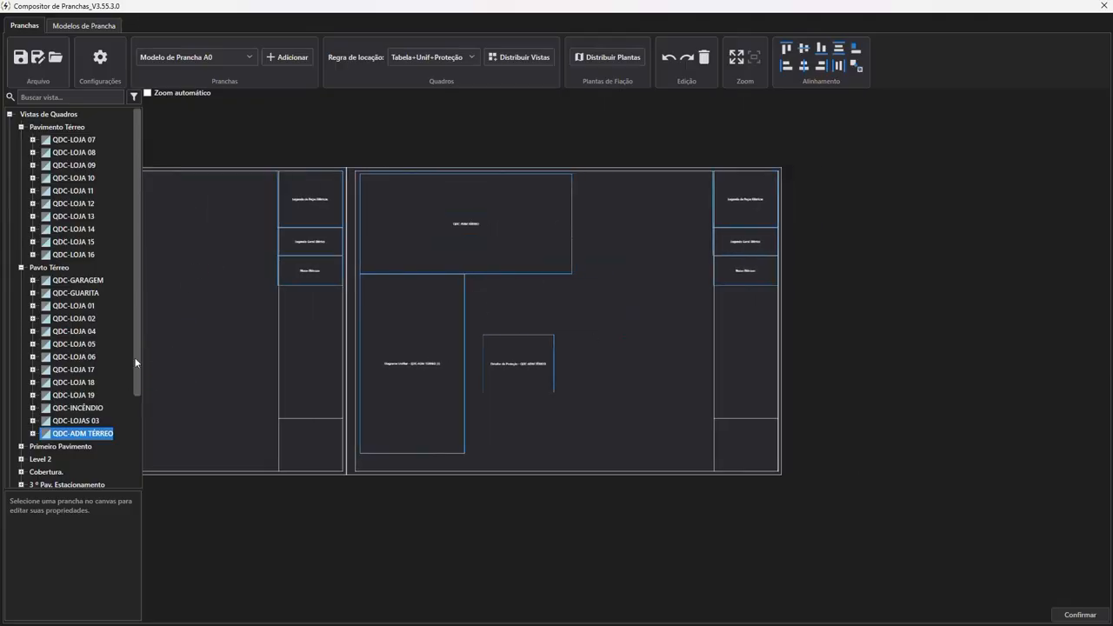
# Add an A0 sheet for Primeiro Pavimento, place the QDC-ADM 1PAV 01 views on it and accept the name 'Diagramas e Proteção - QDC-ADM 1PAV 01'.
pyautogui.scroll(-3, 83, 369)
pyautogui.doubleClick(52, 327)
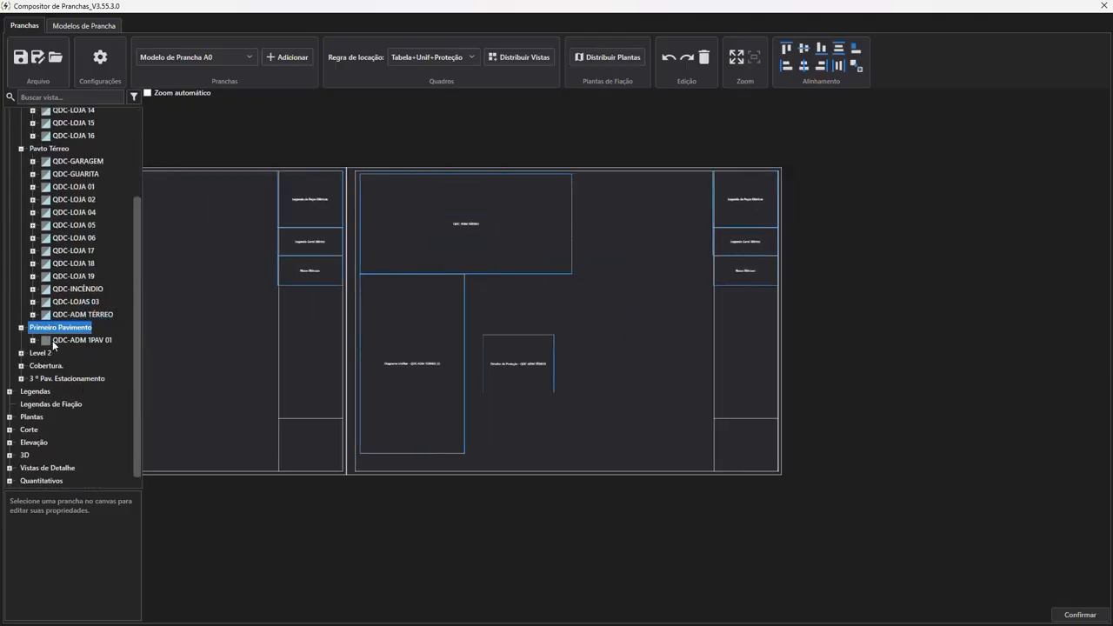
pyautogui.moveTo(682, 311); pyautogui.dragTo(488, 365, button='middle')
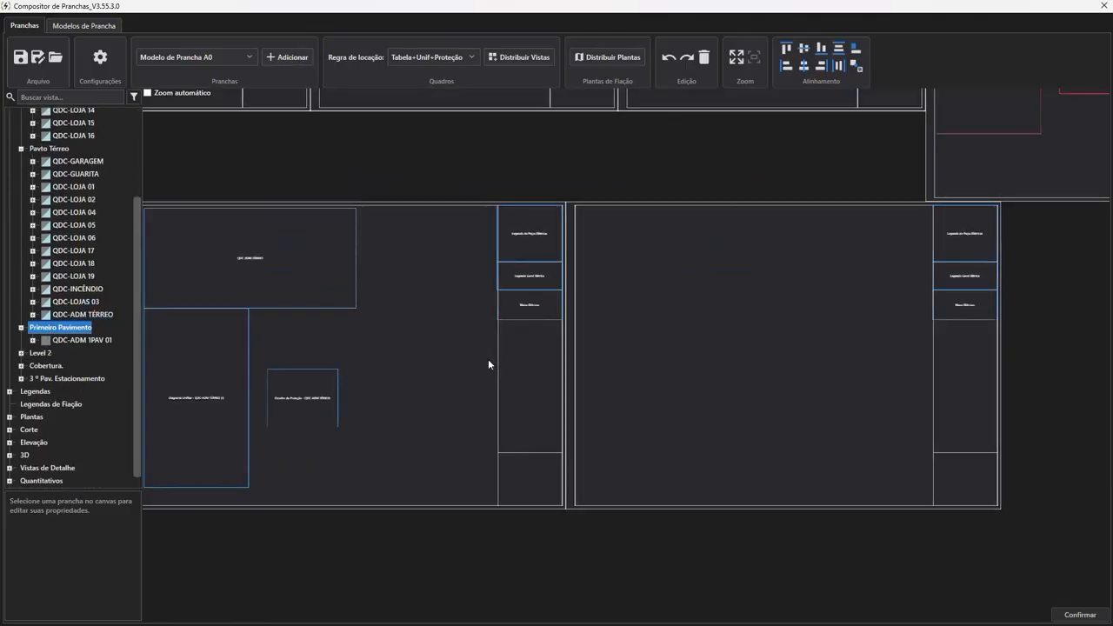
pyautogui.click(65, 341)
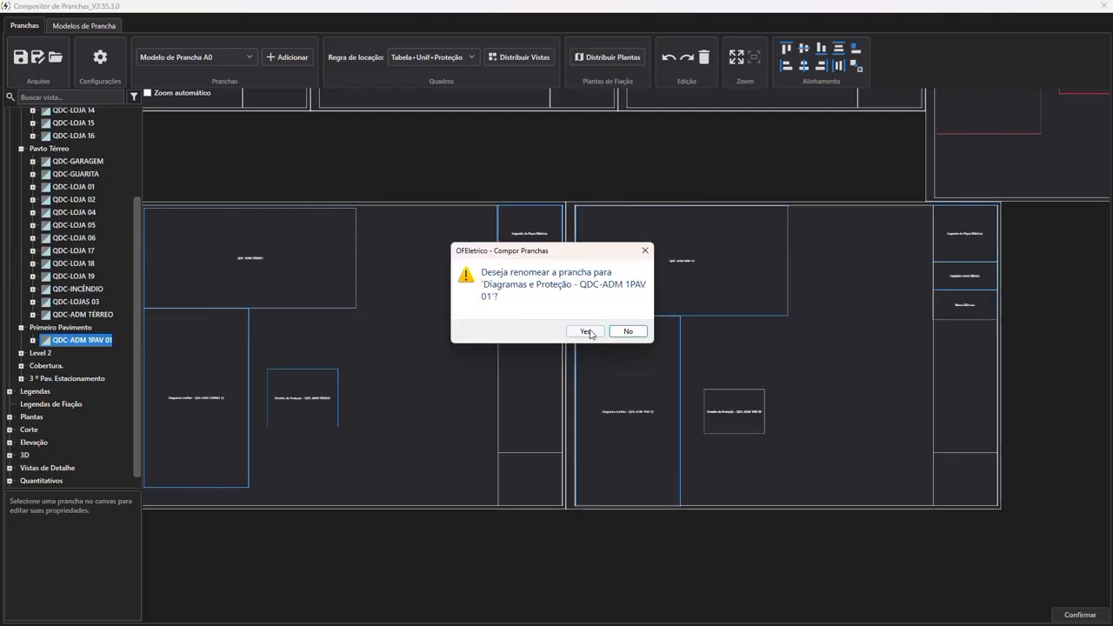
pyautogui.click(586, 331)
# Move the three QDC-ADM 1PAV 01 views together closer to the upper-left corner of their sheet's frame, and check the fit at its lower edge.
pyautogui.scroll(5, 668, 224)
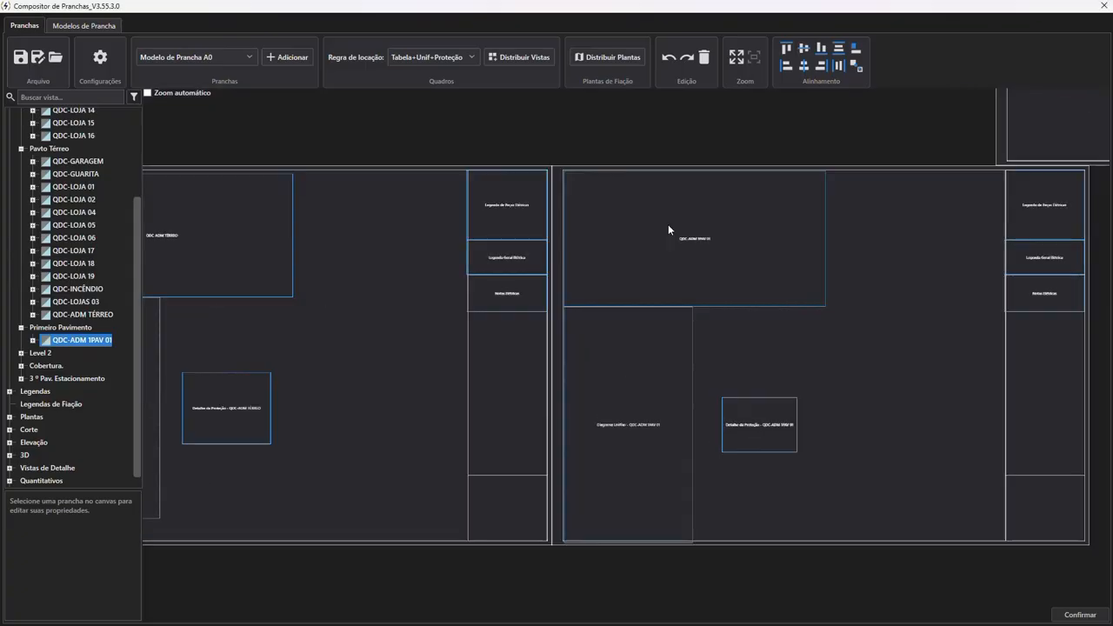
pyautogui.moveTo(649, 375); pyautogui.dragTo(687, 150, button='middle')
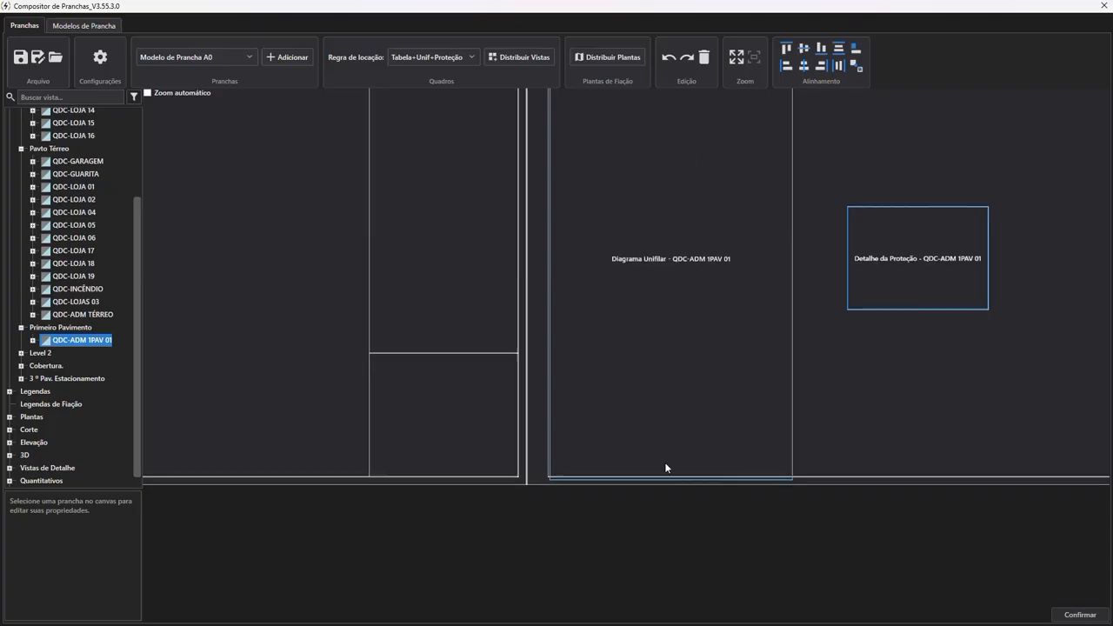
pyautogui.scroll(-3, 667, 464)
pyautogui.moveTo(784, 576); pyautogui.dragTo(553, 285)
pyautogui.scroll(3, 445, 151)
pyautogui.moveTo(472, 198); pyautogui.dragTo(679, 462, button='middle')
pyautogui.scroll(10, 471, 191)
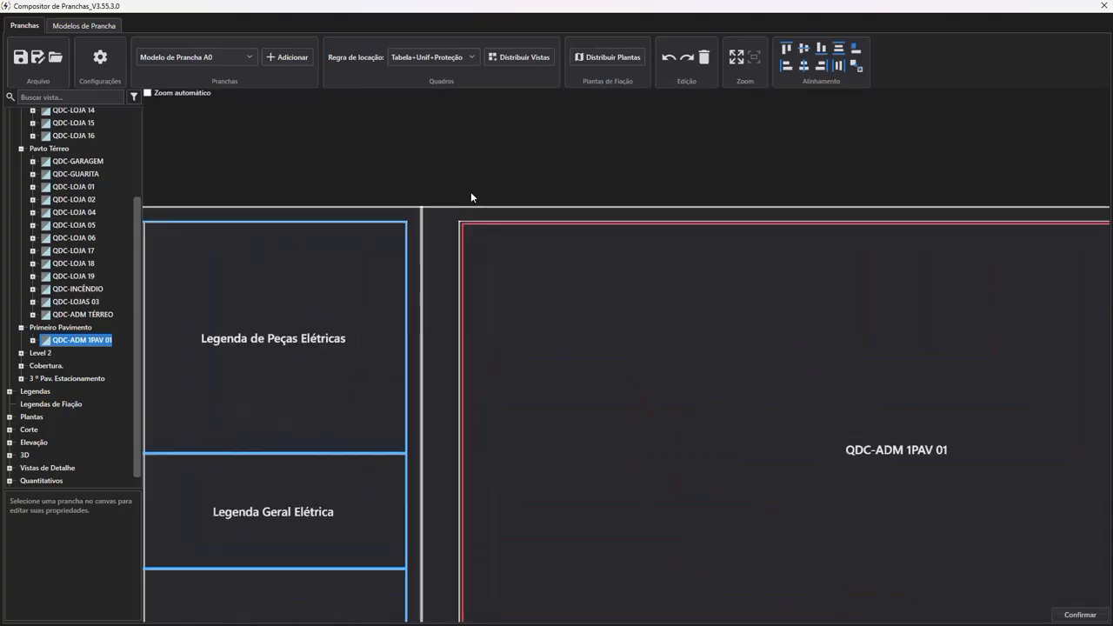
pyautogui.moveTo(384, 167); pyautogui.dragTo(556, 407, button='middle')
pyautogui.moveTo(393, 272); pyautogui.dragTo(384, 265)
pyautogui.scroll(-5, 378, 255)
pyautogui.scroll(-4, 605, 350)
pyautogui.moveTo(625, 378); pyautogui.dragTo(557, 250, button='middle')
pyautogui.moveTo(669, 389); pyautogui.dragTo(640, 298, button='middle')
pyautogui.scroll(2, 628, 353)
pyautogui.scroll(2, 600, 485)
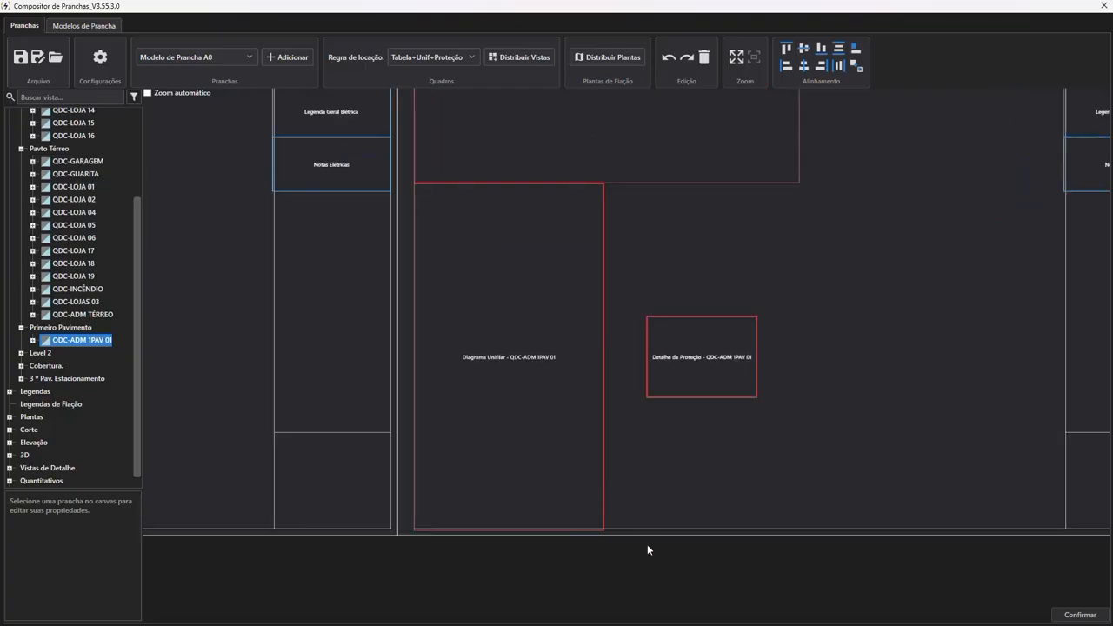
# Move only the Diagrama Unifilar view of QDC-ADM 1PAV 01 to the right of the panel table, level with its upper edge.
pyautogui.click(647, 545)
pyautogui.click(713, 352)
pyautogui.moveTo(602, 365); pyautogui.dragTo(974, 278)
pyautogui.moveTo(974, 278); pyautogui.dragTo(893, 536, button='middle')
pyautogui.scroll(1, 893, 537)
pyautogui.moveTo(893, 537); pyautogui.dragTo(855, 400)
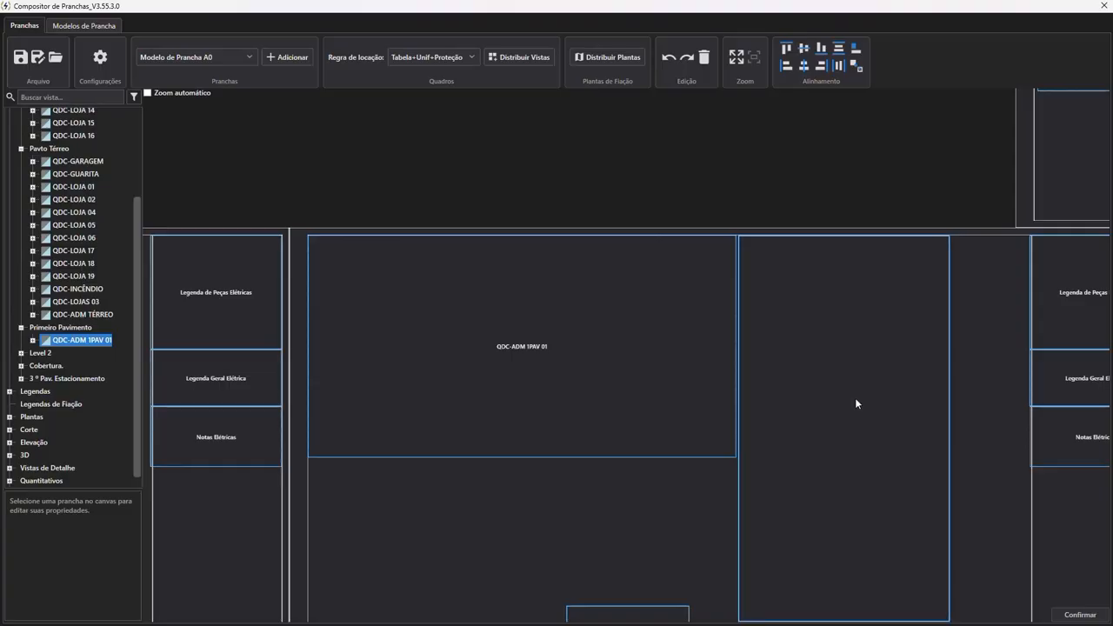
pyautogui.click(856, 400)
# Move the Detalhe da Proteção view of QDC-ADM 1PAV 01 up towards the panel table, and review the sheet layout.
pyautogui.moveTo(875, 577); pyautogui.dragTo(880, 476, button='middle')
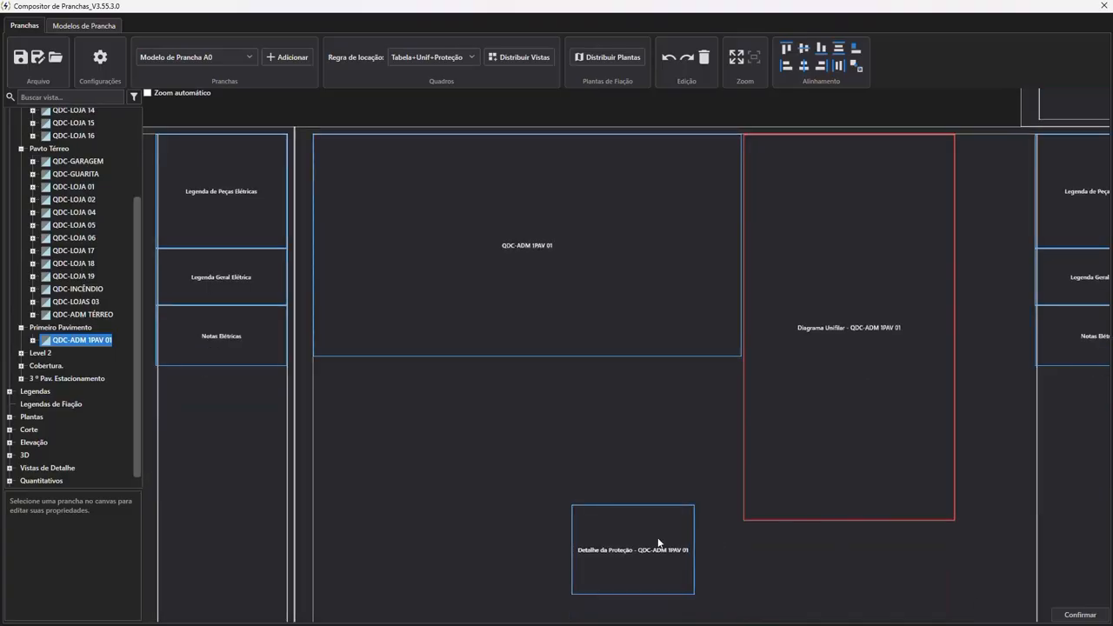
pyautogui.moveTo(650, 539); pyautogui.dragTo(639, 442)
pyautogui.scroll(-2, 657, 356)
pyautogui.scroll(-5, 658, 357)
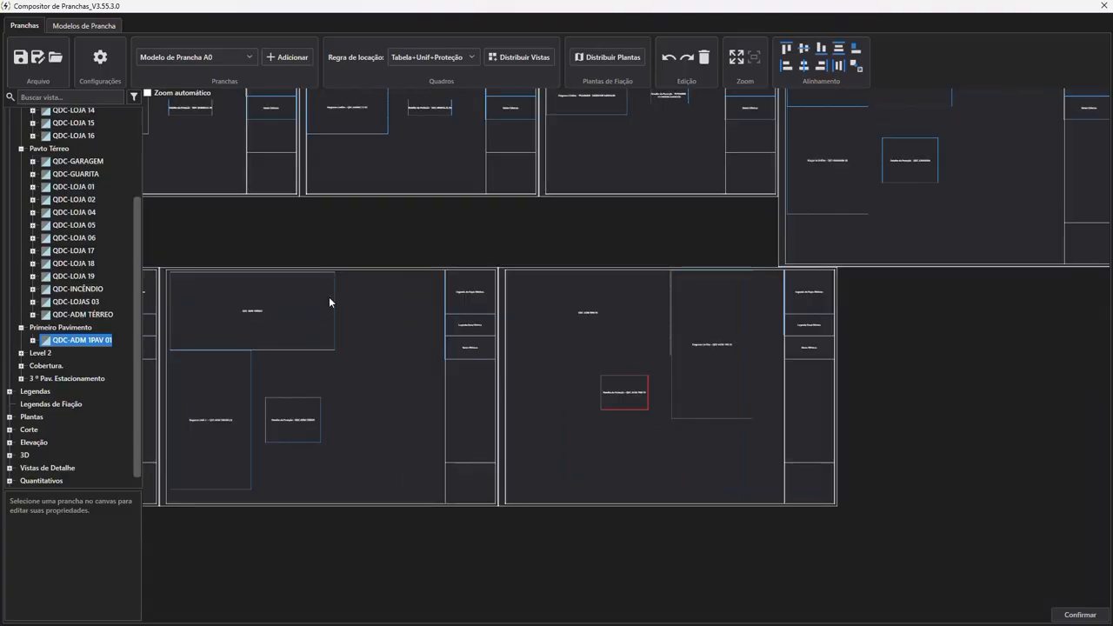
pyautogui.scroll(-6, 774, 318)
pyautogui.scroll(2, 725, 371)
pyautogui.moveTo(727, 397); pyautogui.dragTo(736, 430, button='middle')
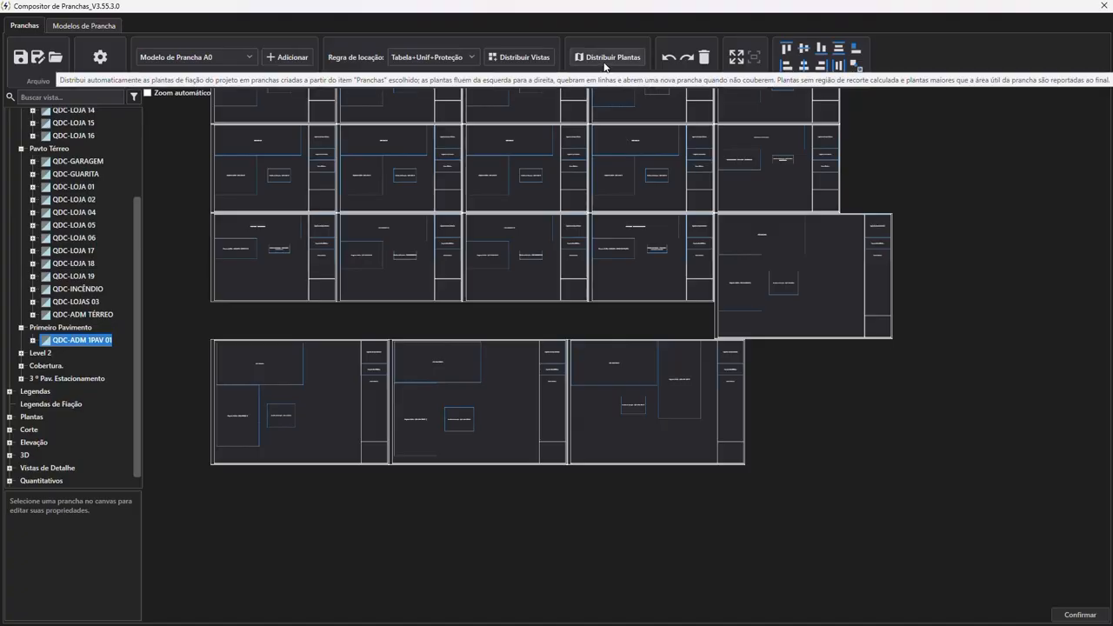
# Collapse the Pavimento Térreo, Pavto Térreo, Primeiro Pavimento and Vistas de Quadros groups in the view tree, and select Plantas.
pyautogui.scroll(3, 87, 184)
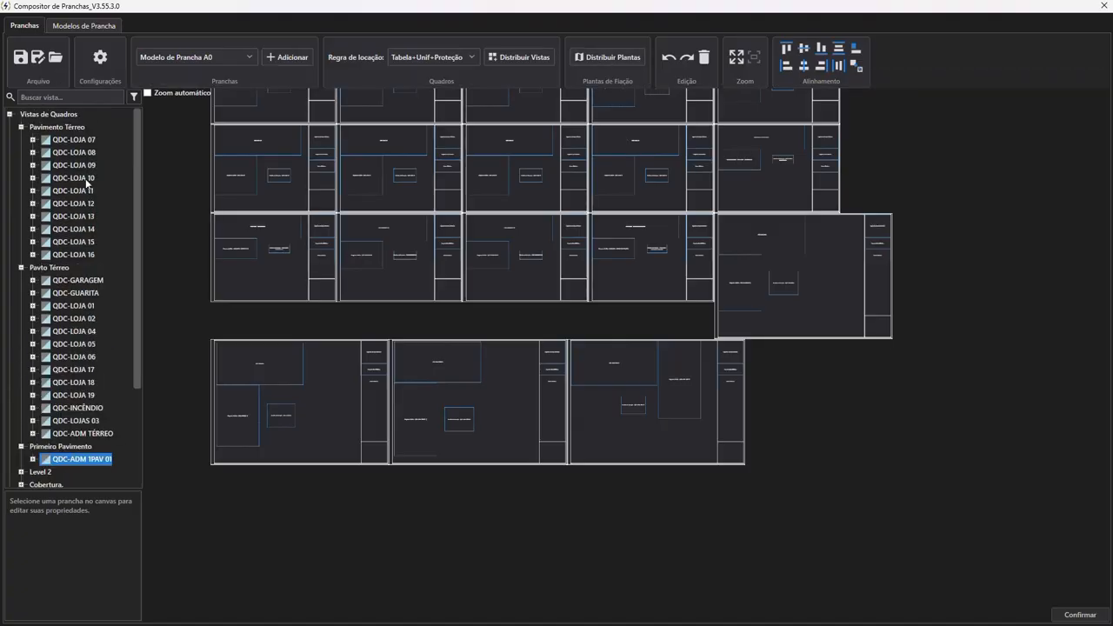
pyautogui.click(20, 127)
pyautogui.click(21, 139)
pyautogui.click(21, 152)
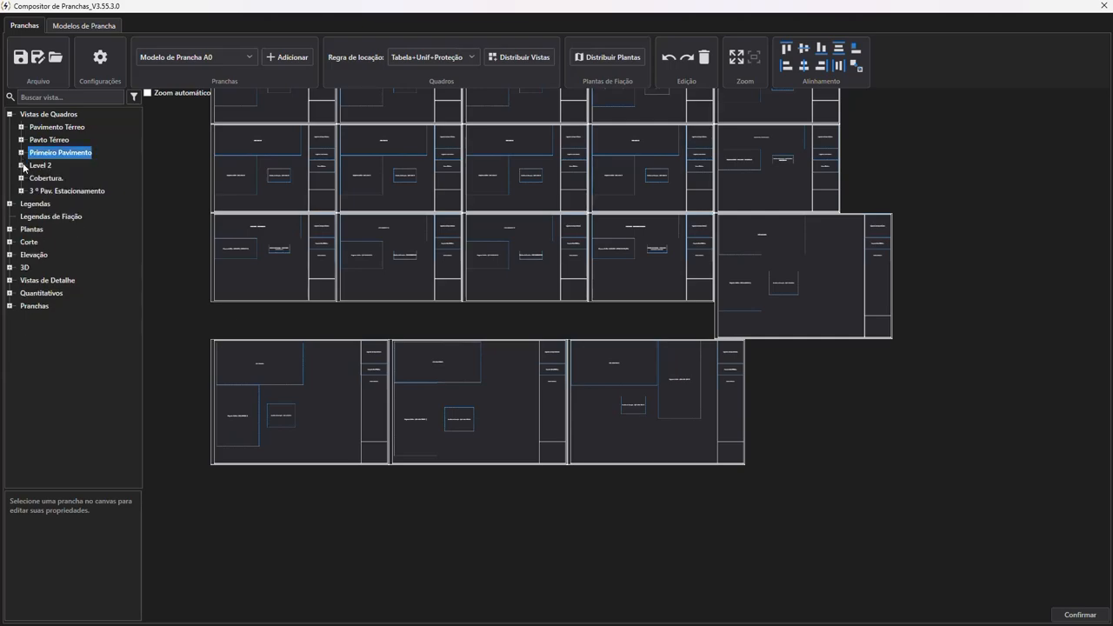
pyautogui.click(10, 114)
pyautogui.click(26, 153)
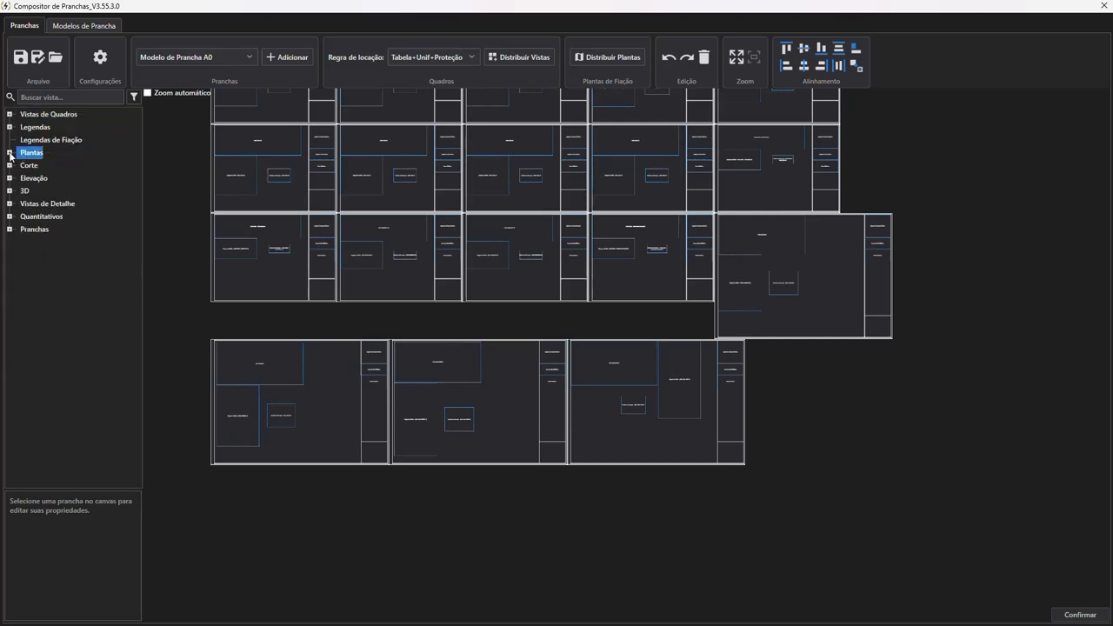
# Expand the Plantas, Corte, Elevação and 3D groups in the view tree to examine their wired and unwired subgroups.
pyautogui.click(9, 152)
pyautogui.click(40, 178)
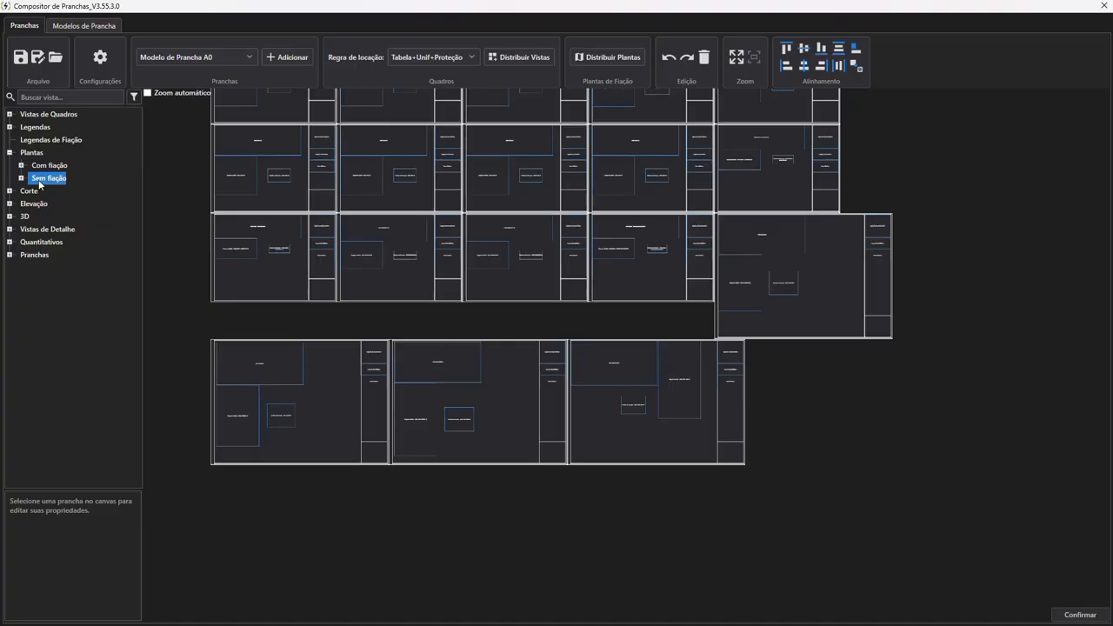
pyautogui.click(35, 167)
pyautogui.click(30, 181)
pyautogui.doubleClick(31, 194)
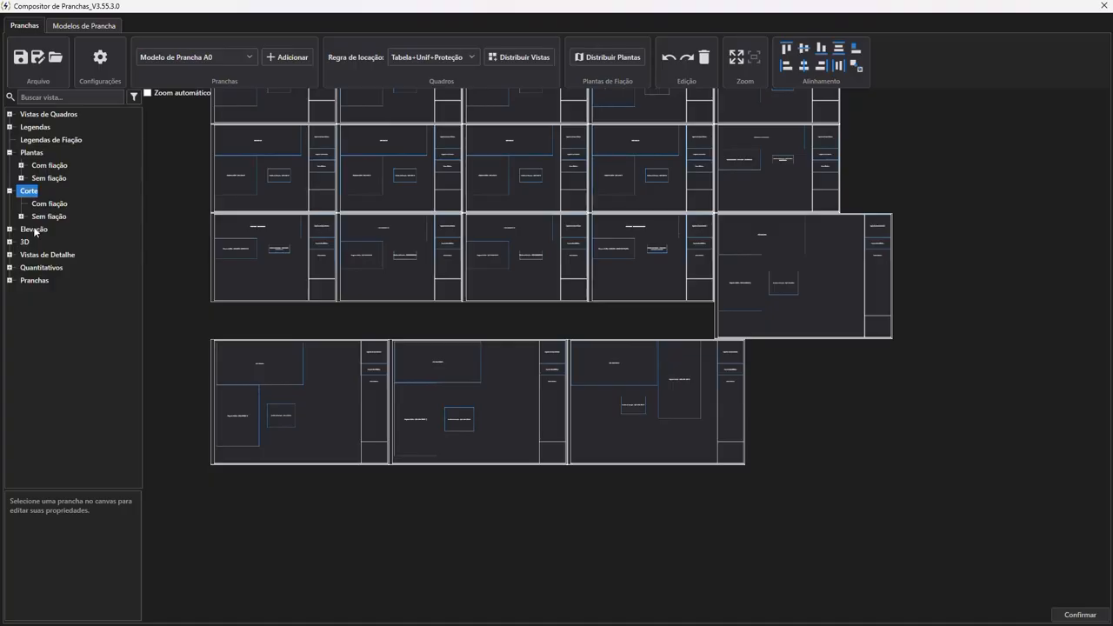
pyautogui.doubleClick(34, 230)
pyautogui.click(28, 278)
pyautogui.doubleClick(23, 267)
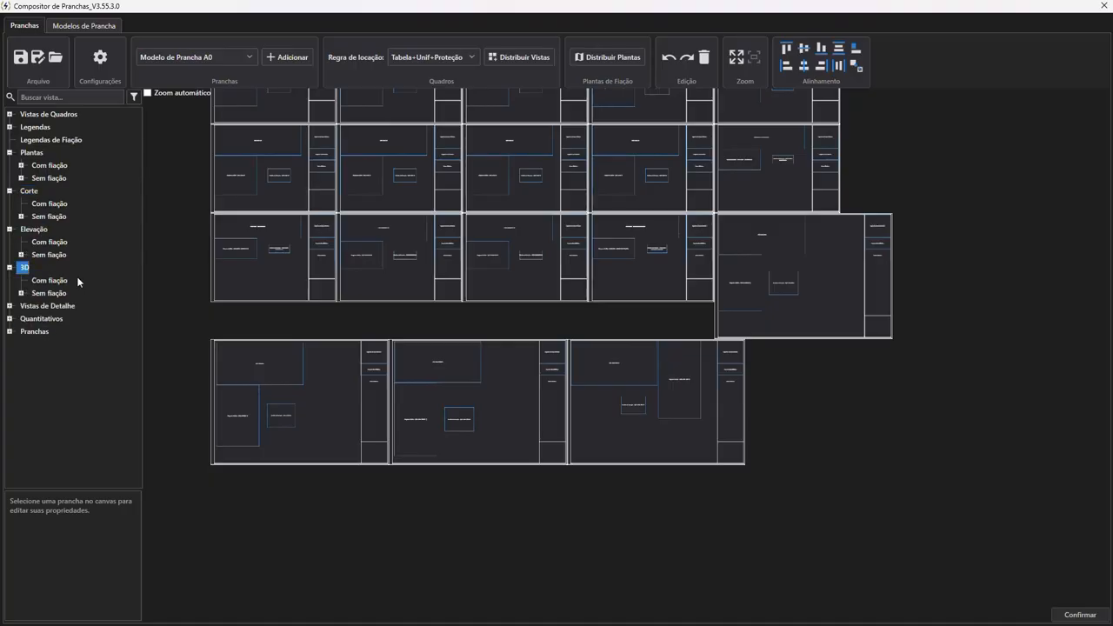
# Examine the contents of the Vistas de Detalhe and Legendas groups, collapse both, and select Legendas de Fiação.
pyautogui.click(52, 307)
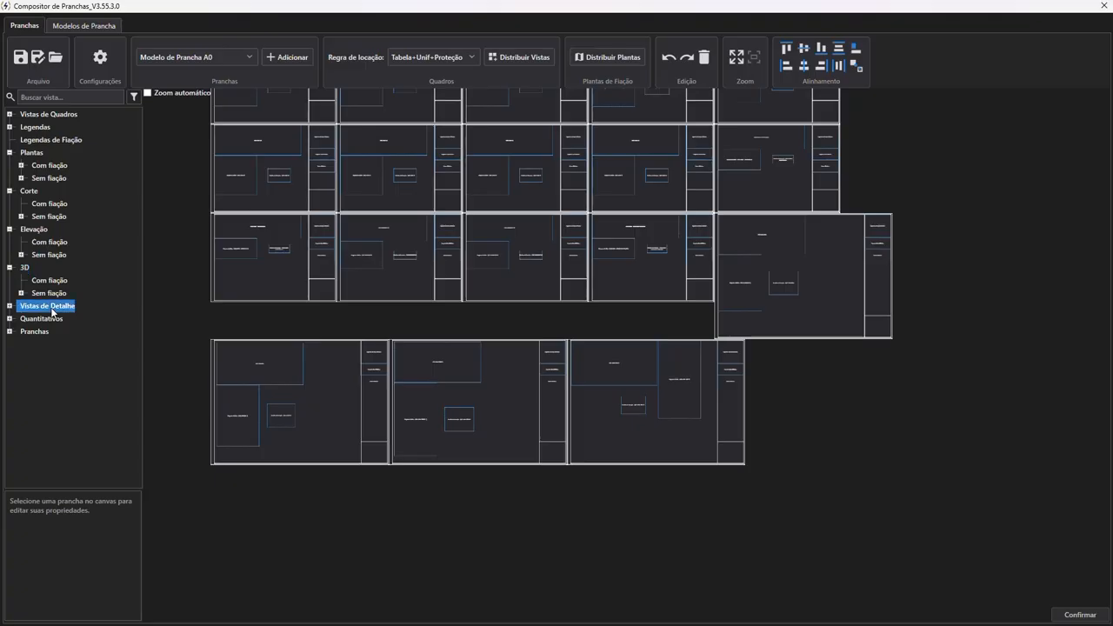
pyautogui.doubleClick(52, 308)
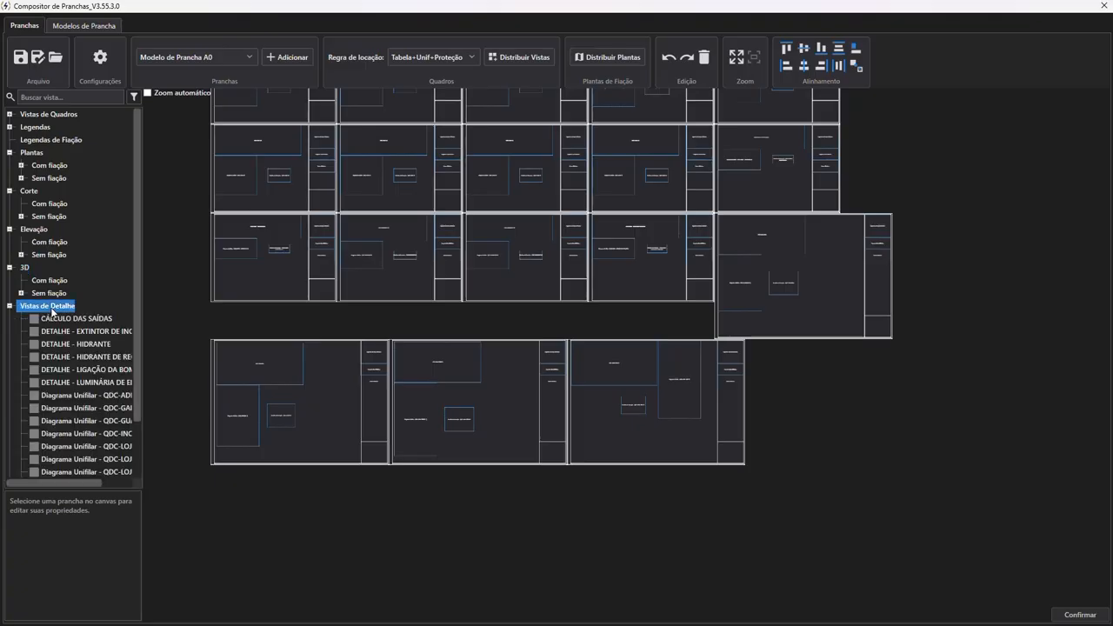
pyautogui.doubleClick(52, 309)
pyautogui.click(47, 128)
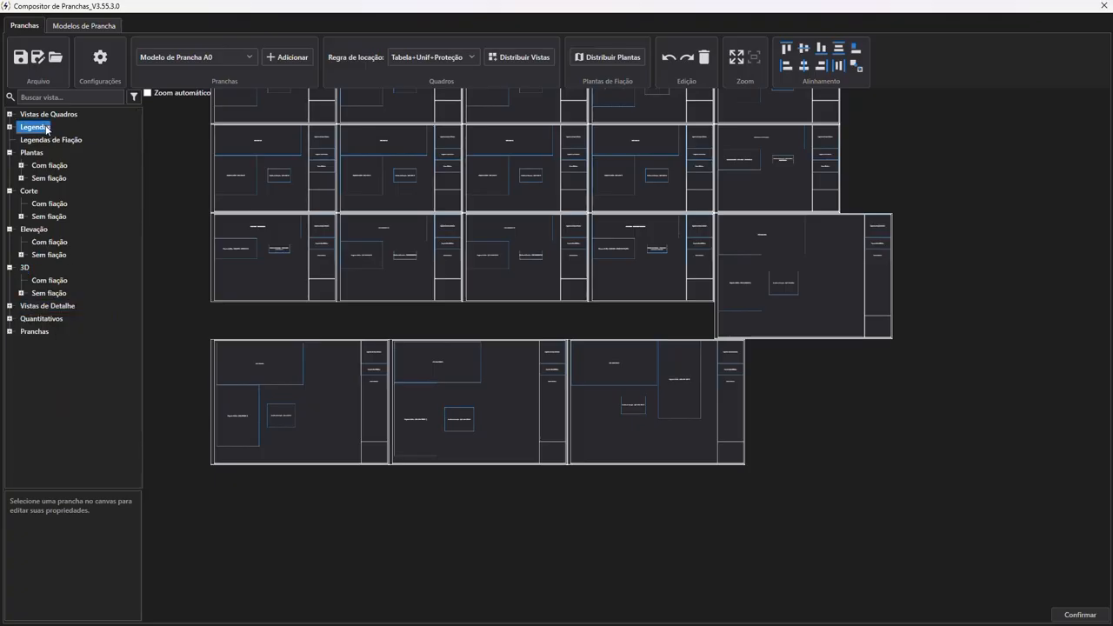
pyautogui.doubleClick(47, 129)
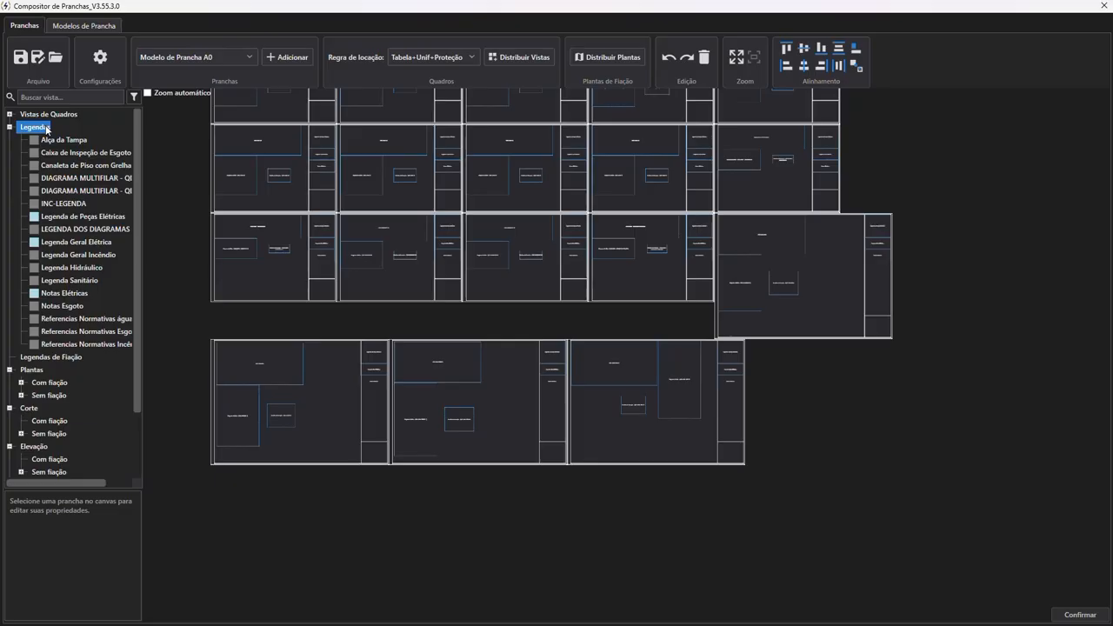
pyautogui.doubleClick(47, 128)
pyautogui.click(42, 141)
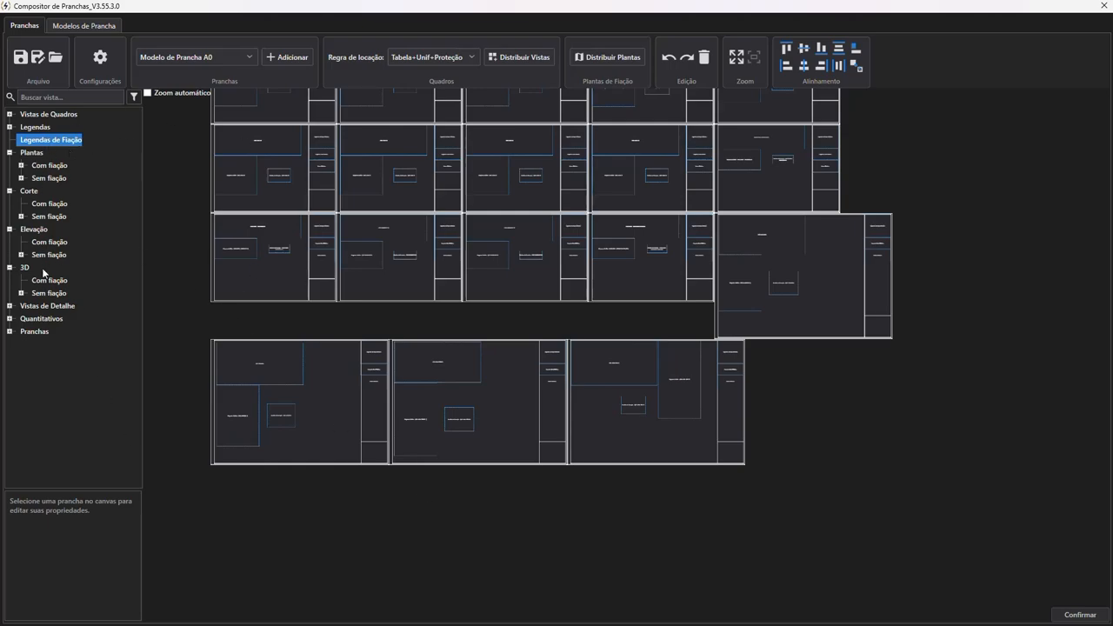
# Look through the schedule categories in the Quantitativos group, such as Luminárias and Molduras de parede, and collapse the group.
pyautogui.doubleClick(39, 318)
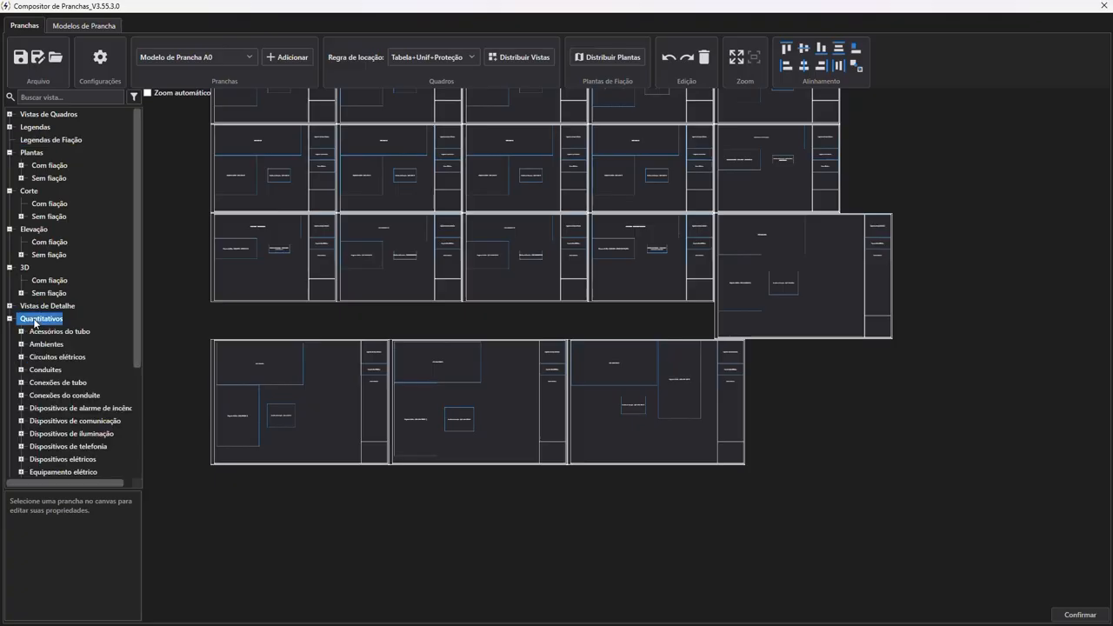
pyautogui.scroll(-5, 48, 315)
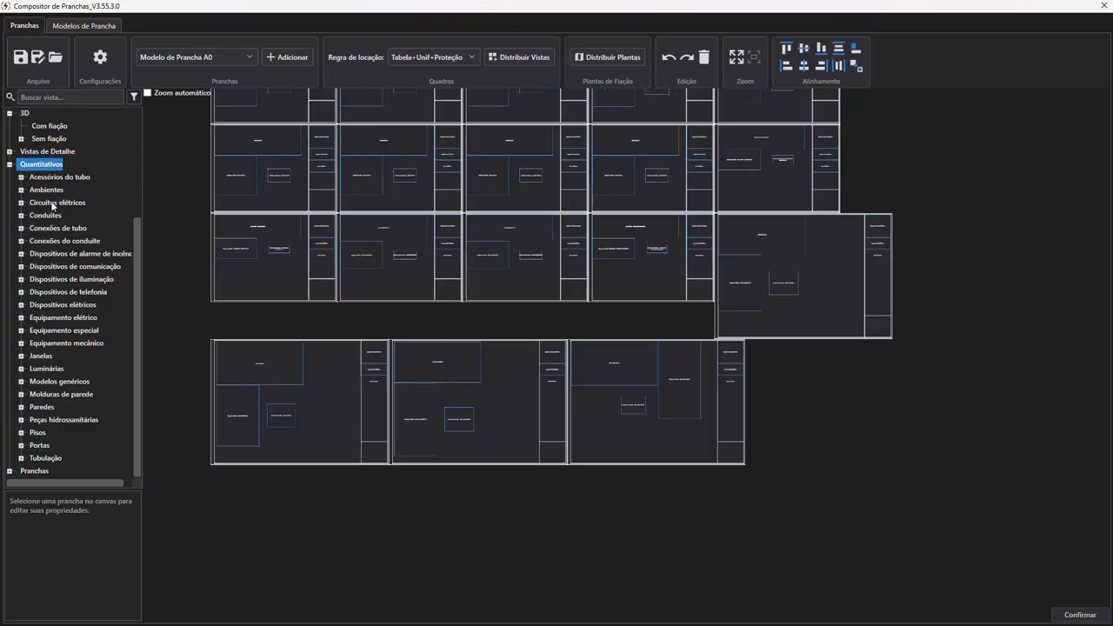
pyautogui.click(53, 369)
pyautogui.click(48, 382)
pyautogui.click(53, 394)
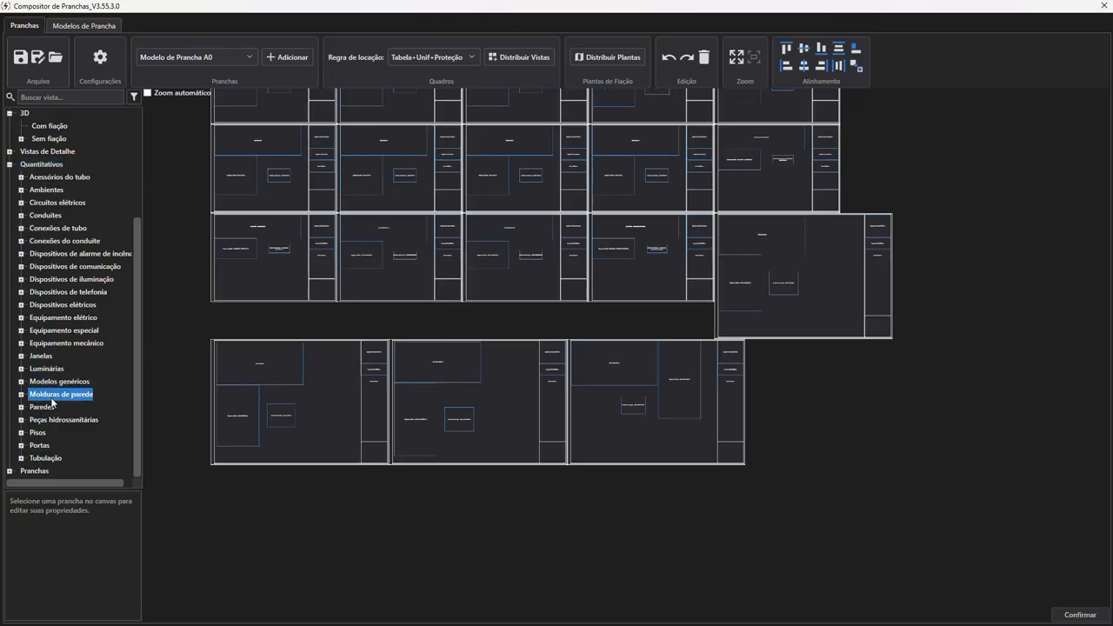
pyautogui.moveTo(599, 333); pyautogui.dragTo(576, 326, button='middle')
pyautogui.scroll(4, 35, 211)
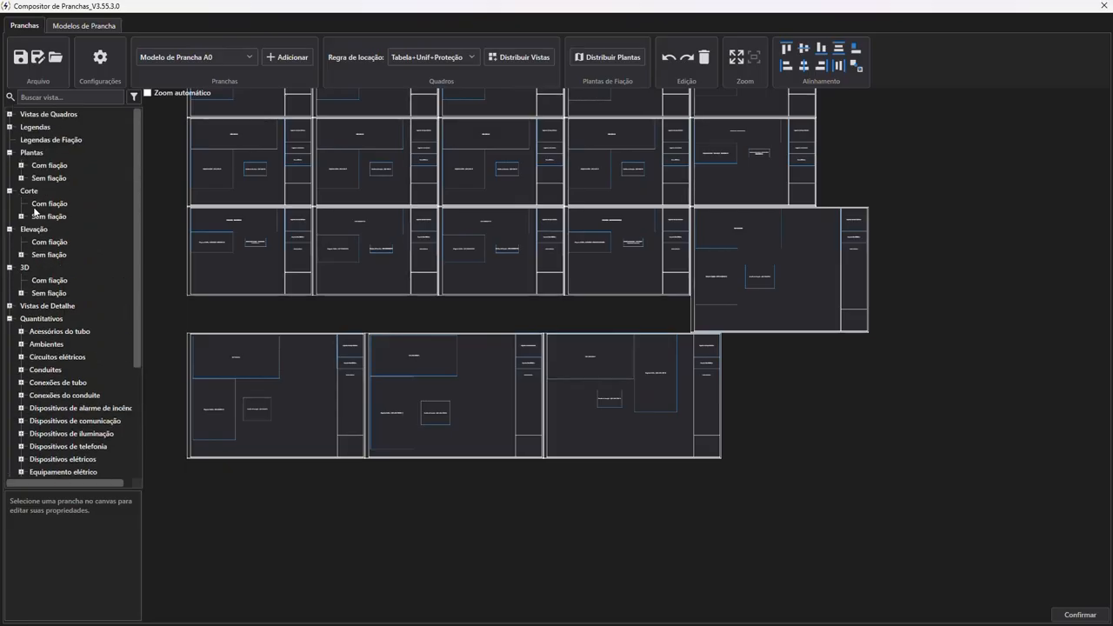
pyautogui.click(10, 319)
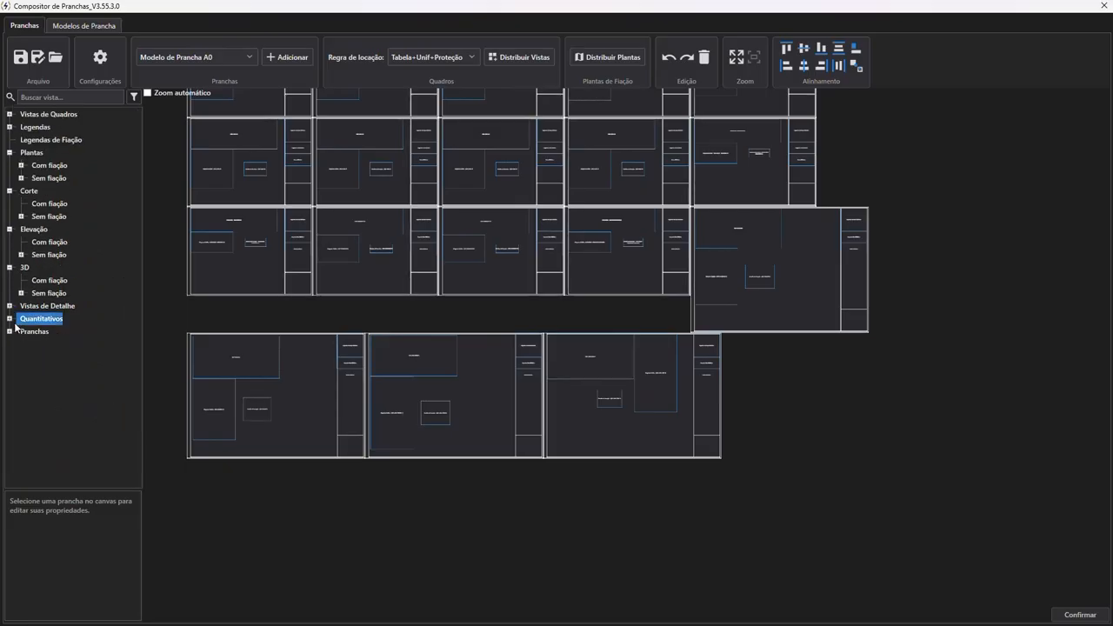
# Expand the Com fiação plans and the dependent views of PLANTA DE CIRCUITOS - 2PAV., and examine their names.
pyautogui.doubleClick(38, 165)
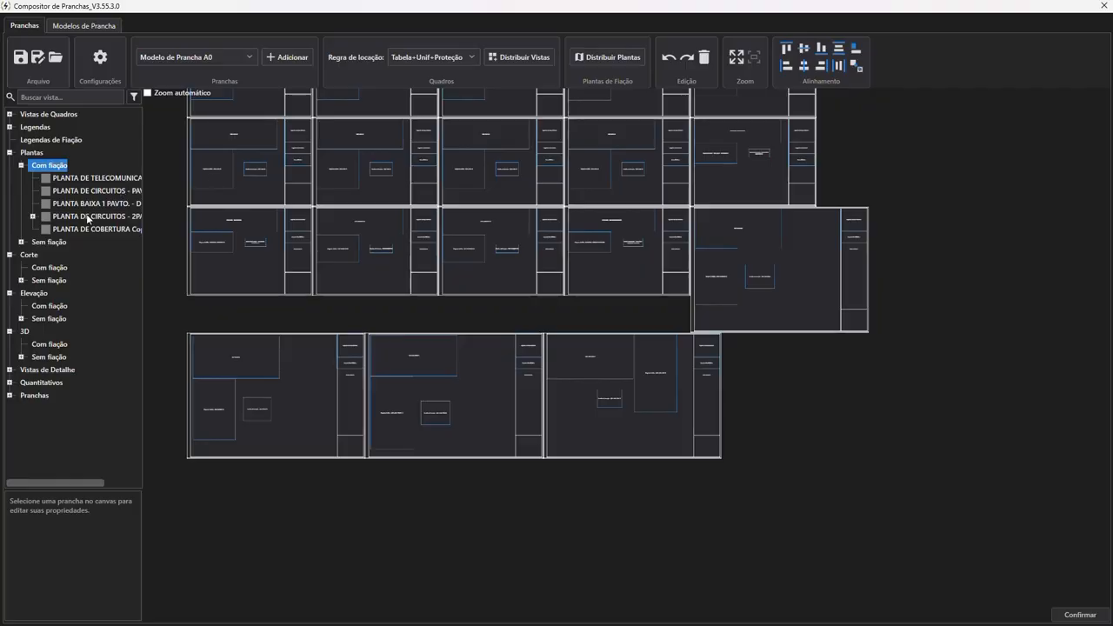
pyautogui.scroll(1, 305, 279)
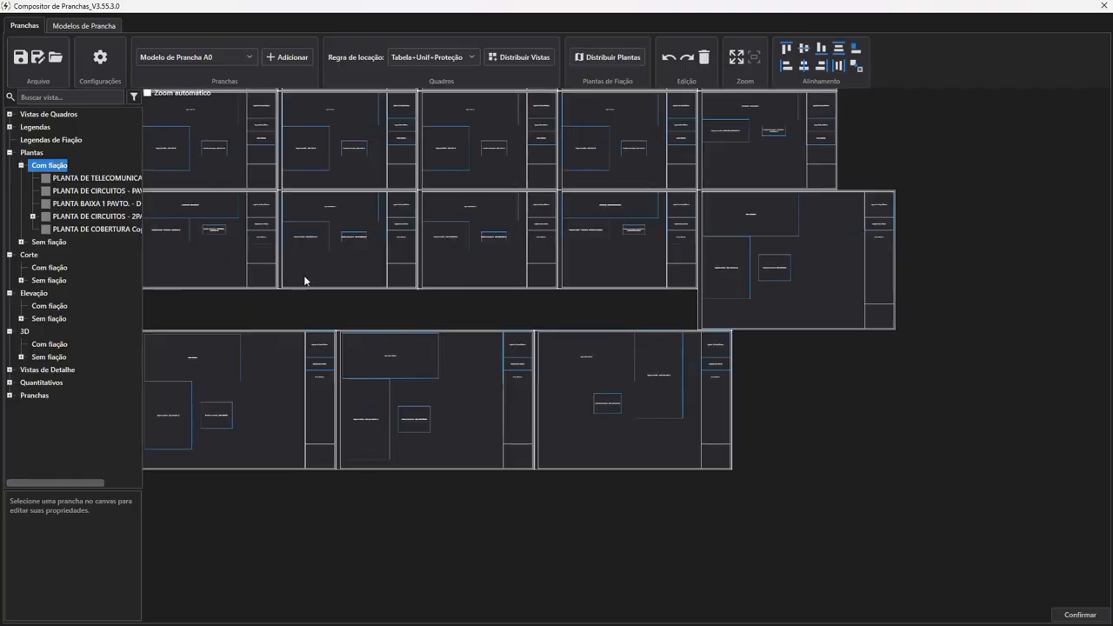
pyautogui.click(33, 215)
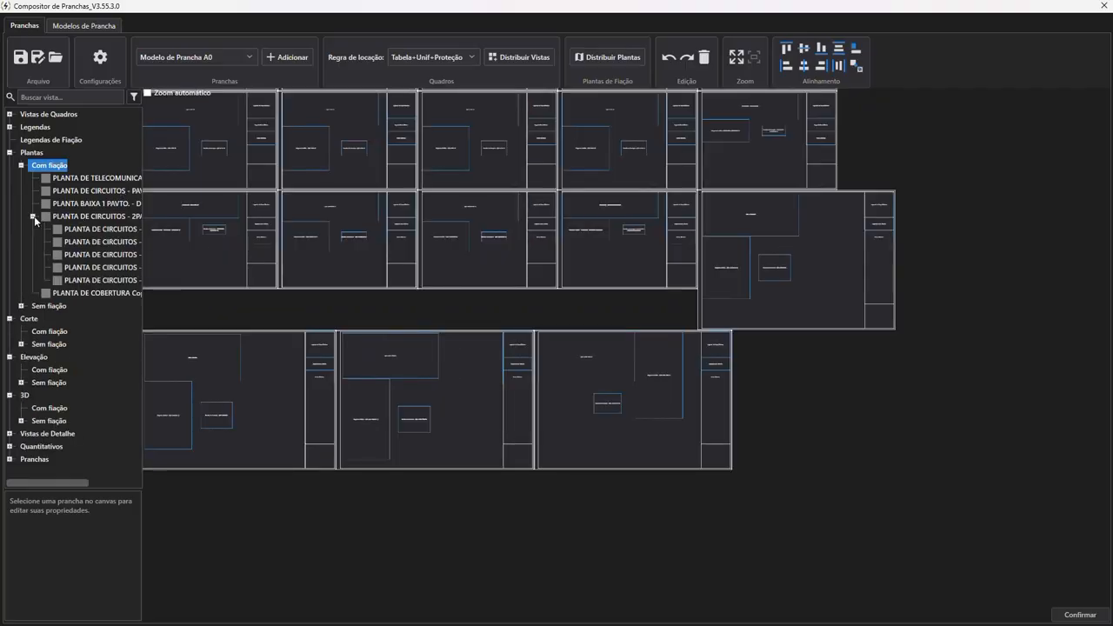
pyautogui.click(34, 216)
pyautogui.click(34, 216)
pyautogui.doubleClick(32, 217)
pyautogui.click(77, 217)
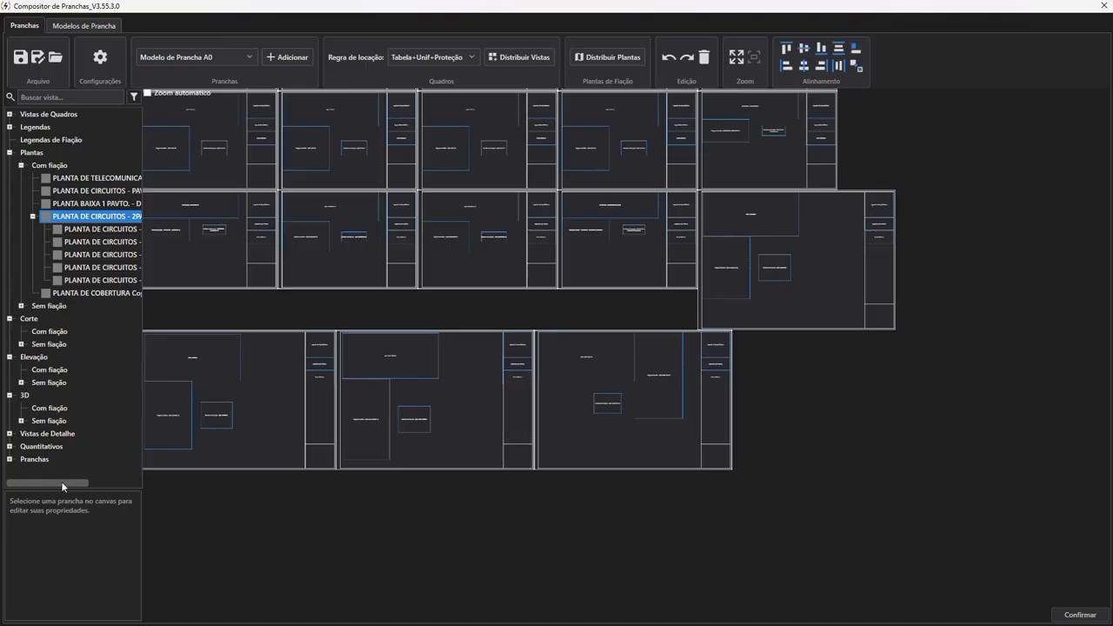
pyautogui.moveTo(61, 483); pyautogui.dragTo(75, 482)
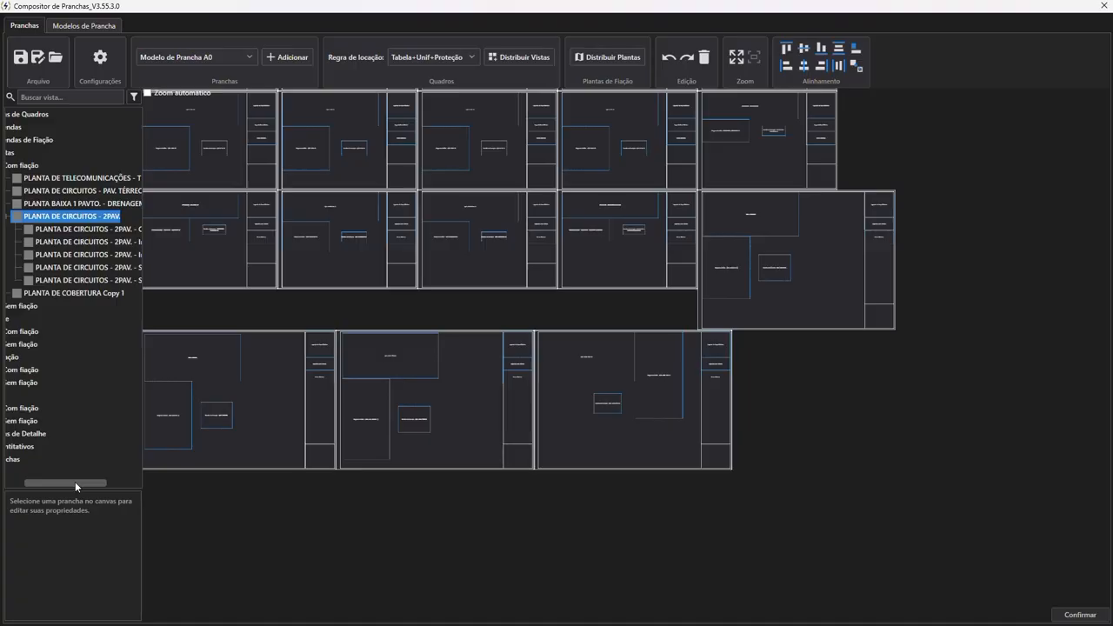
# Try placing the first dependent view of PLANTA DE CIRCUITOS - 2PAV. on a new A0 sheet, and delete that sheet with its view.
pyautogui.click(64, 229)
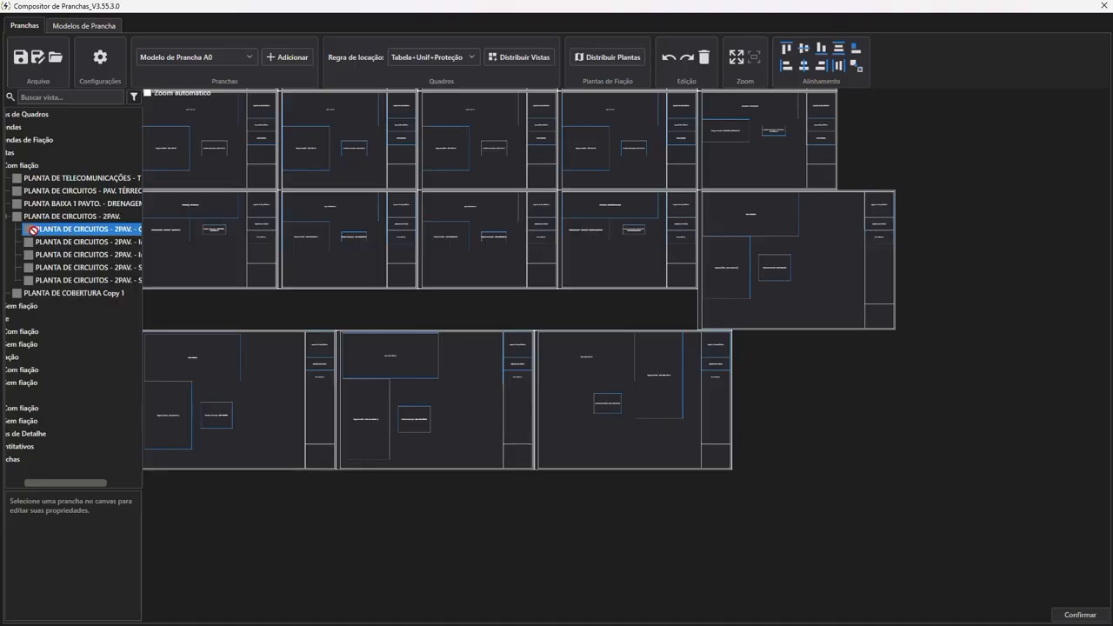
pyautogui.moveTo(744, 358); pyautogui.dragTo(770, 368)
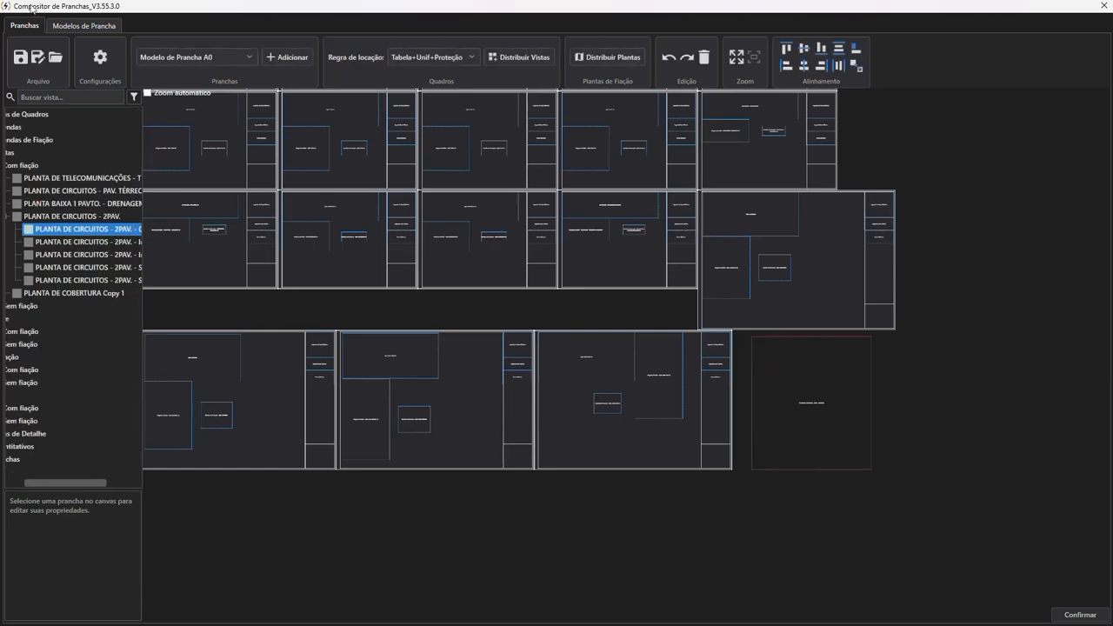
pyautogui.click(287, 59)
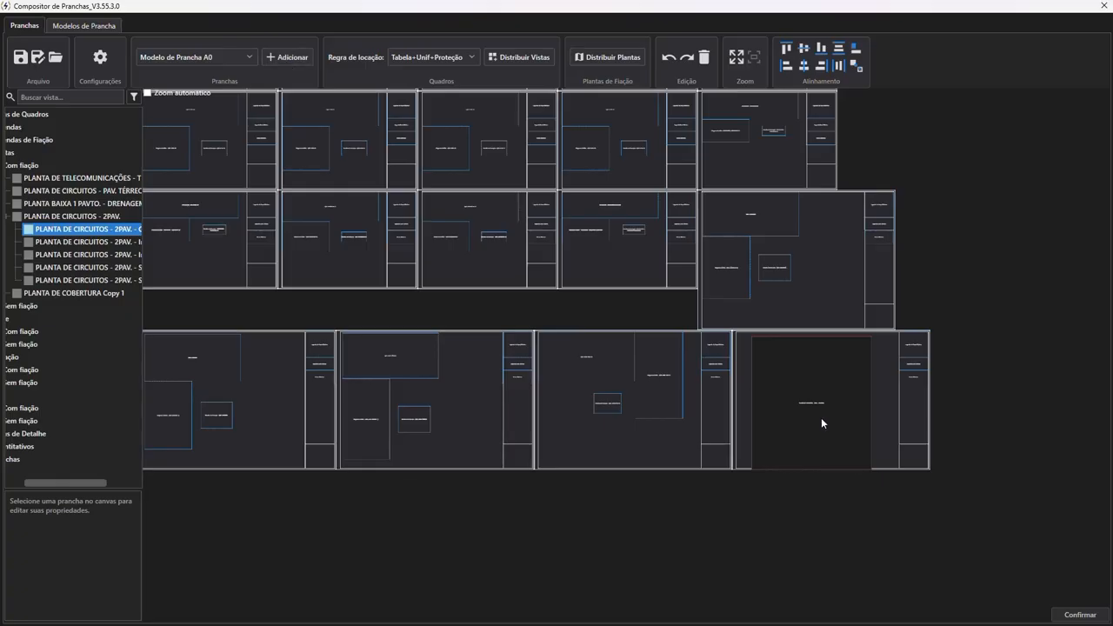
pyautogui.scroll(6, 821, 418)
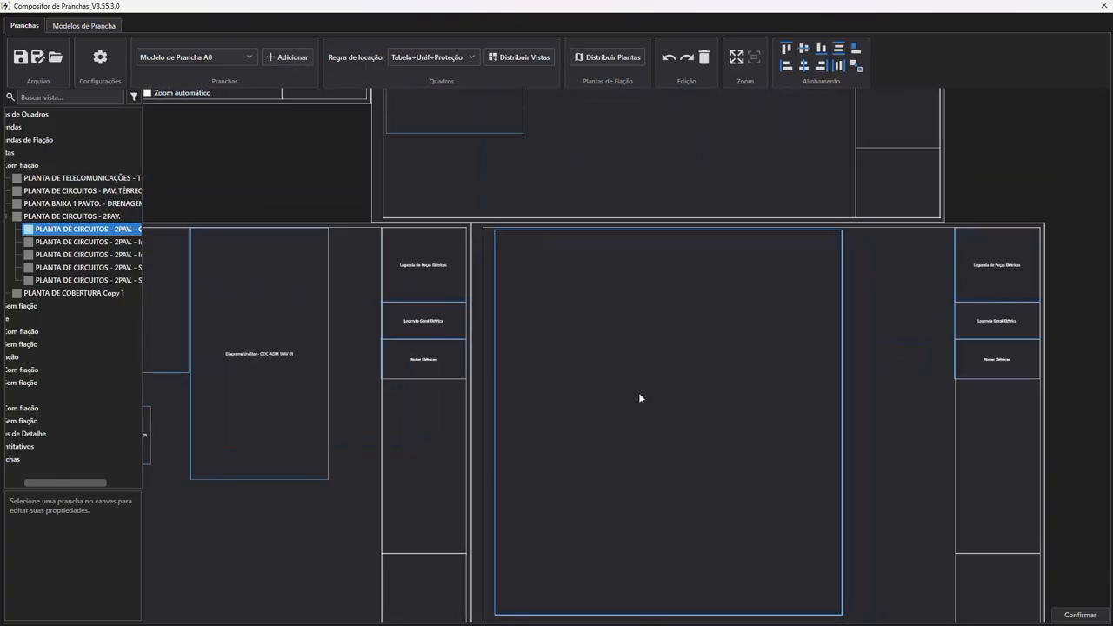
pyautogui.scroll(-4, 635, 398)
pyautogui.click(729, 336)
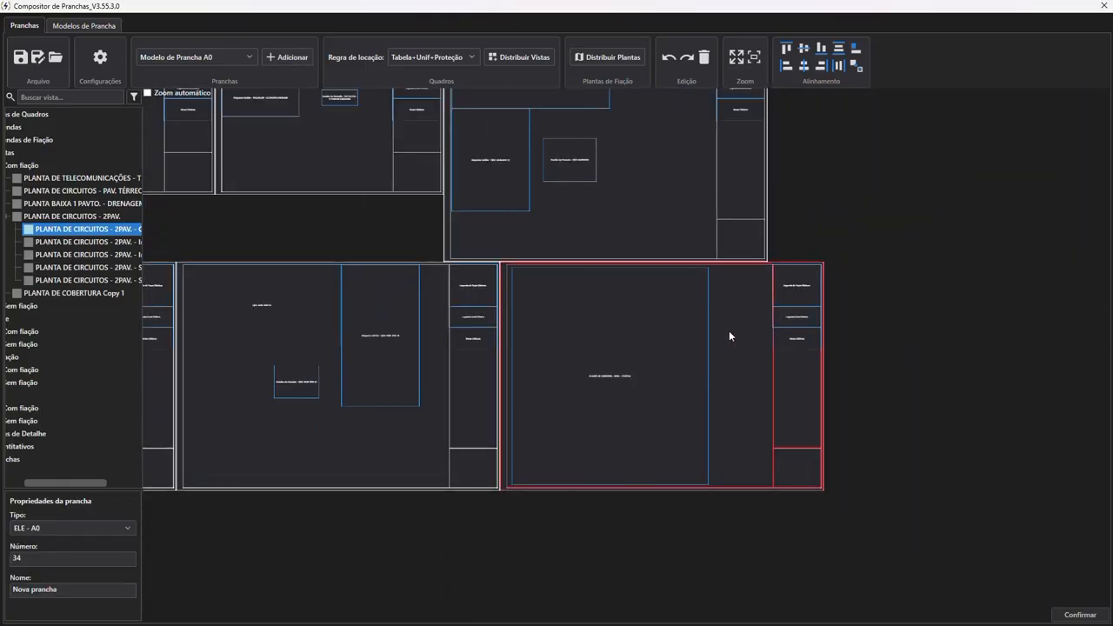
pyautogui.press('Delete')
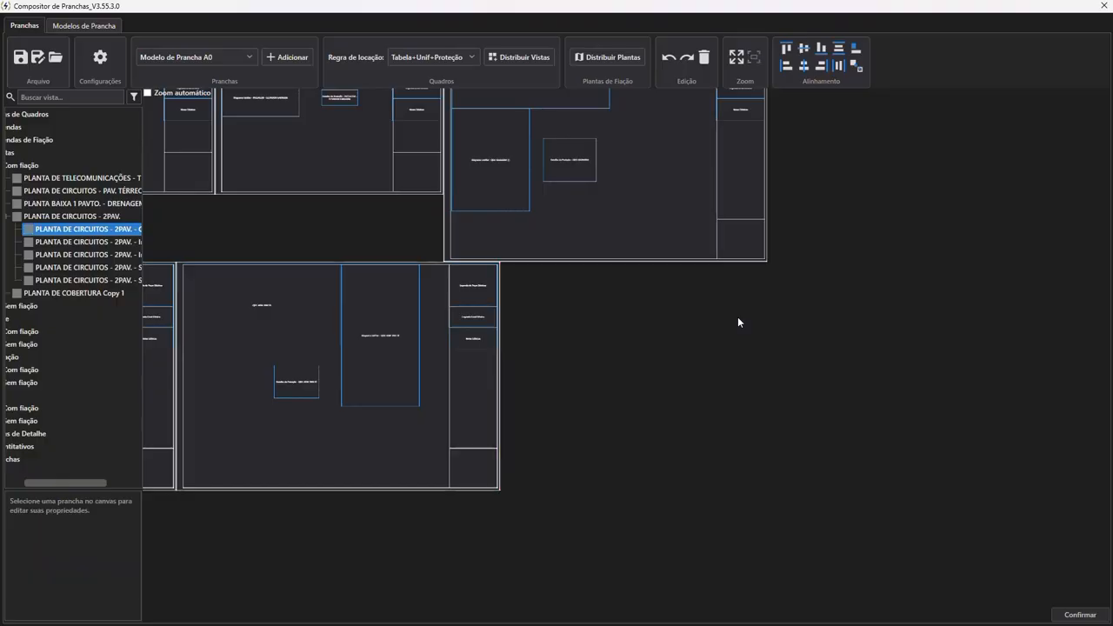
# Distribute all listed wiring plans onto new sheets using Modelo de Prancha A0, without removing already positioned views.
pyautogui.click(608, 57)
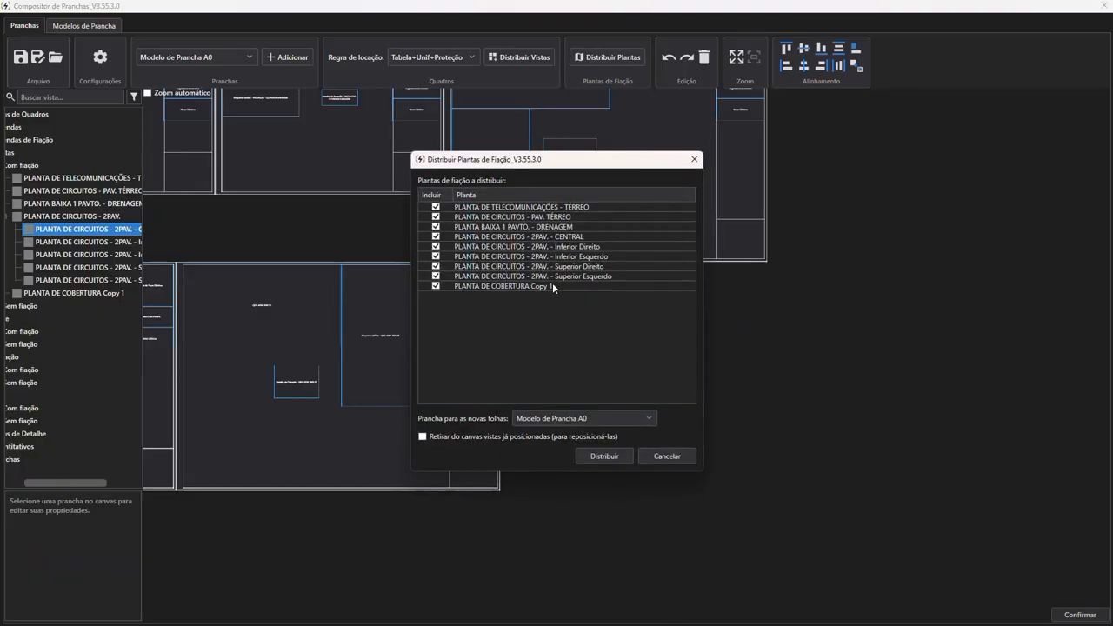
pyautogui.click(568, 415)
pyautogui.click(554, 418)
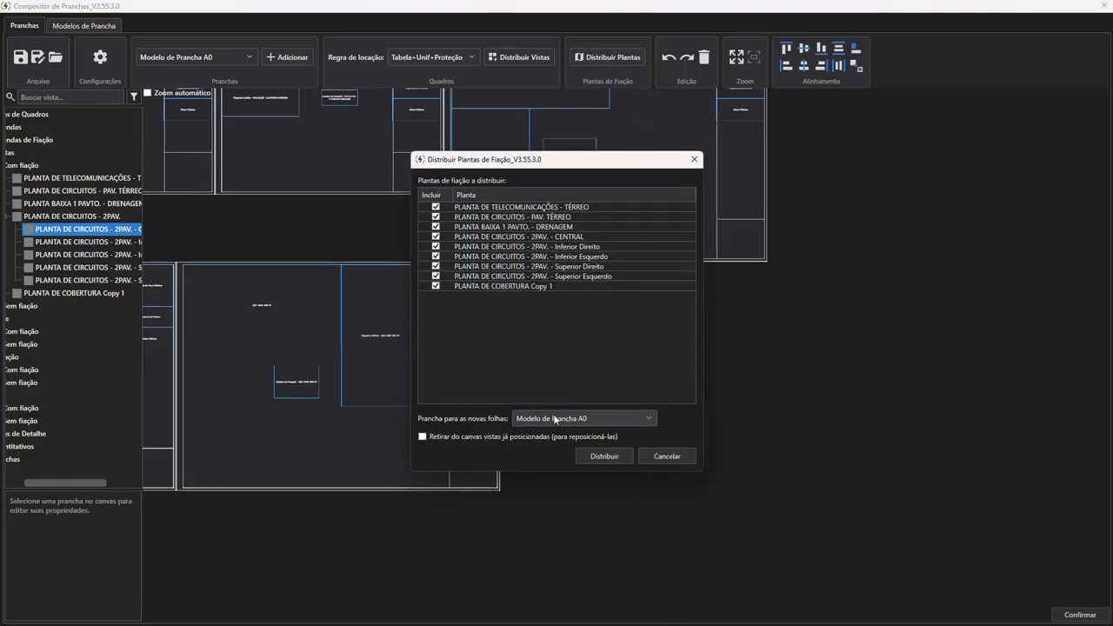
pyautogui.click(600, 456)
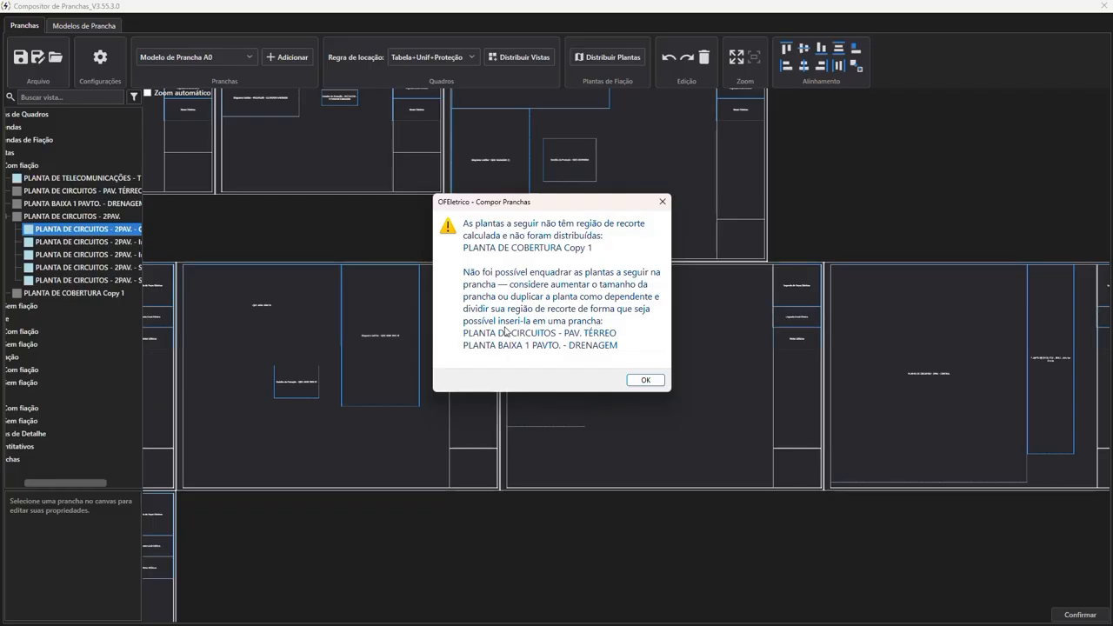
pyautogui.click(645, 380)
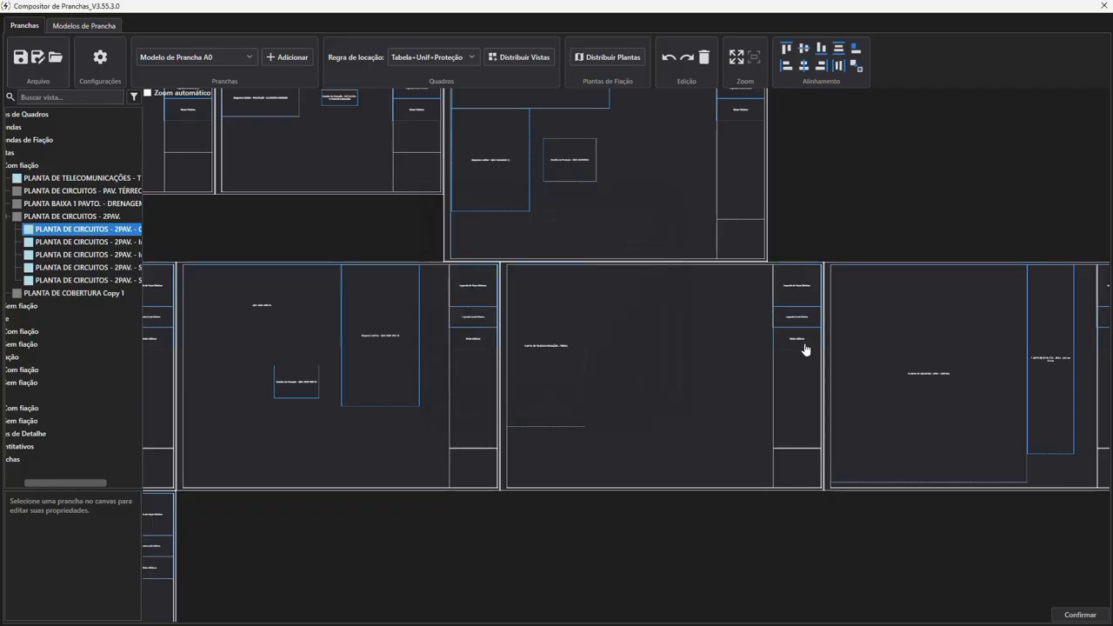
# Review the distributed wiring plans on the new A0 sheets and the overall layout of the composition.
pyautogui.scroll(-5, 805, 350)
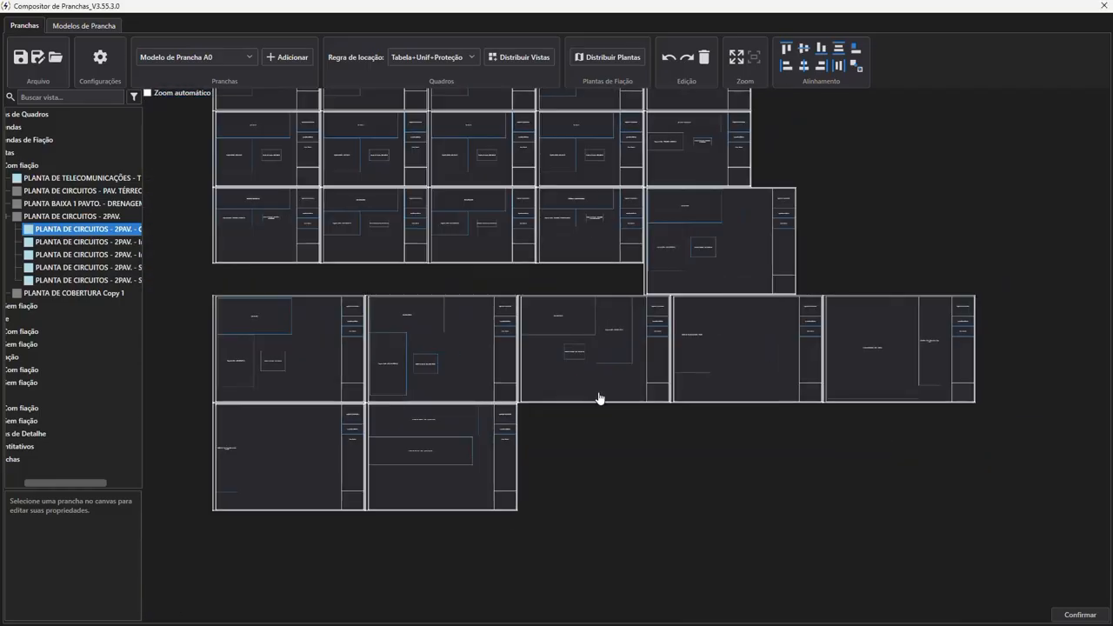
pyautogui.scroll(5, 455, 398)
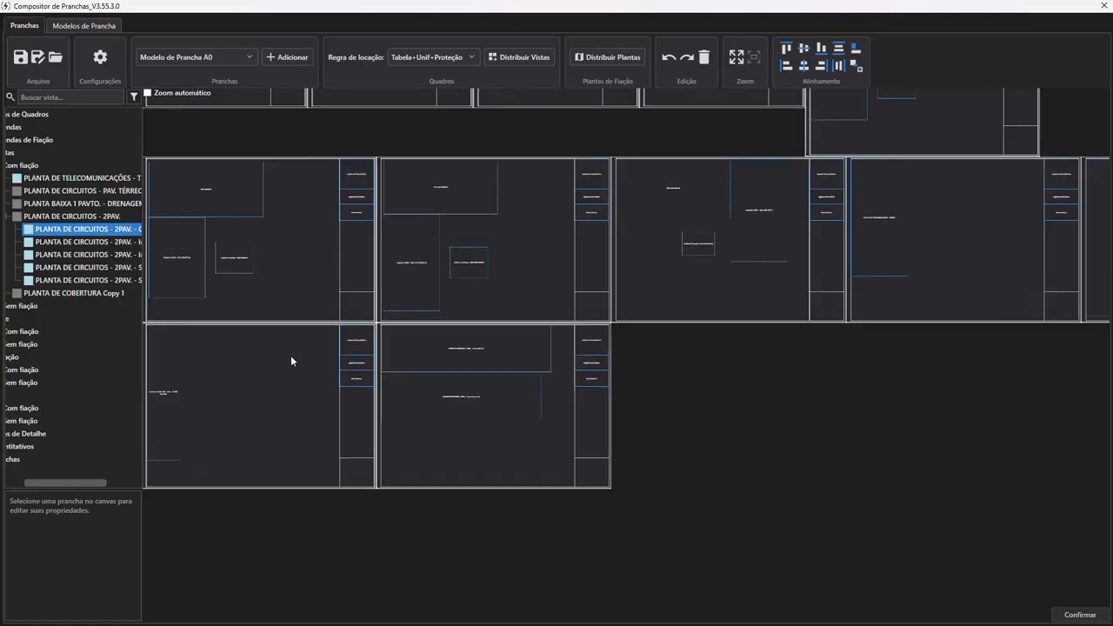
pyautogui.scroll(4, 522, 368)
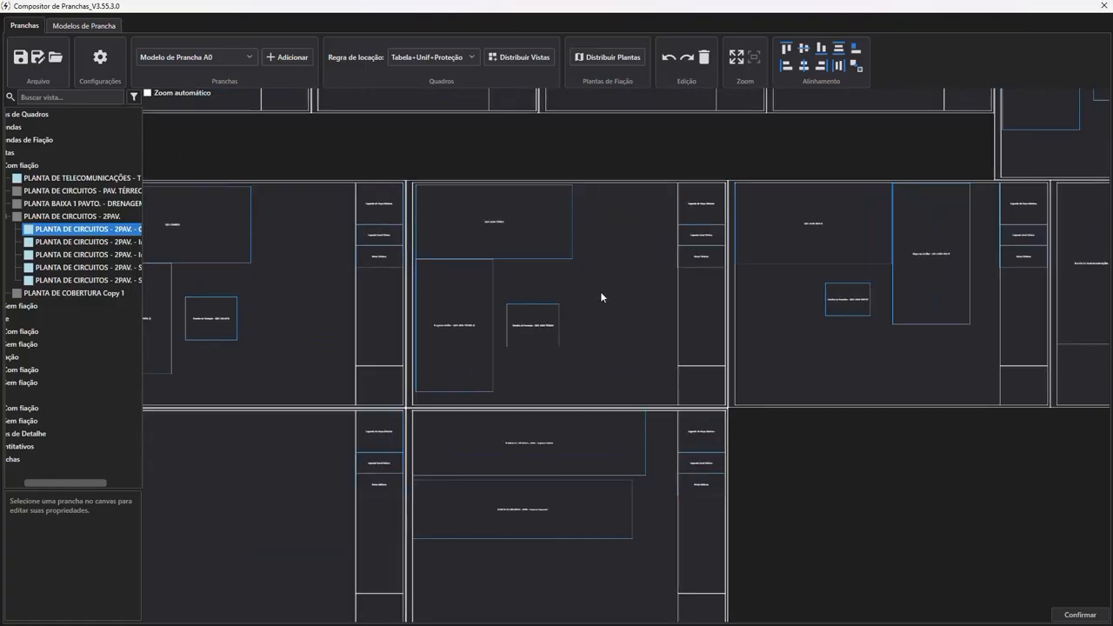
pyautogui.scroll(-5, 590, 387)
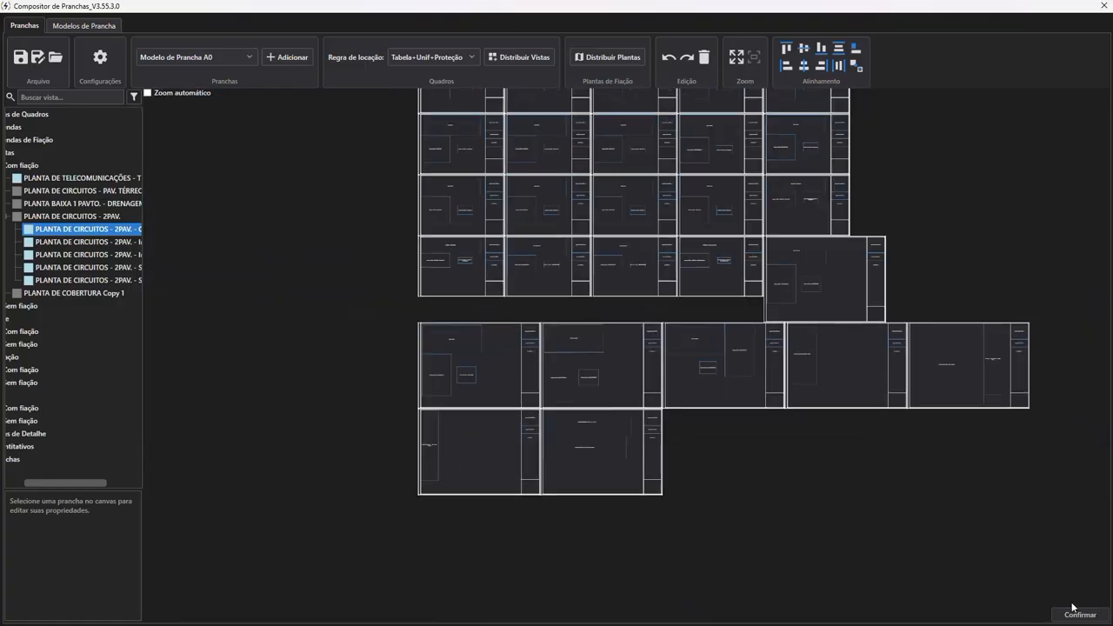
pyautogui.scroll(-1, 946, 517)
pyautogui.moveTo(923, 529); pyautogui.dragTo(913, 617, button='middle')
pyautogui.scroll(1, 896, 583)
pyautogui.scroll(-1, 852, 534)
pyautogui.moveTo(849, 532); pyautogui.dragTo(730, 576, button='middle')
pyautogui.scroll(1, 725, 536)
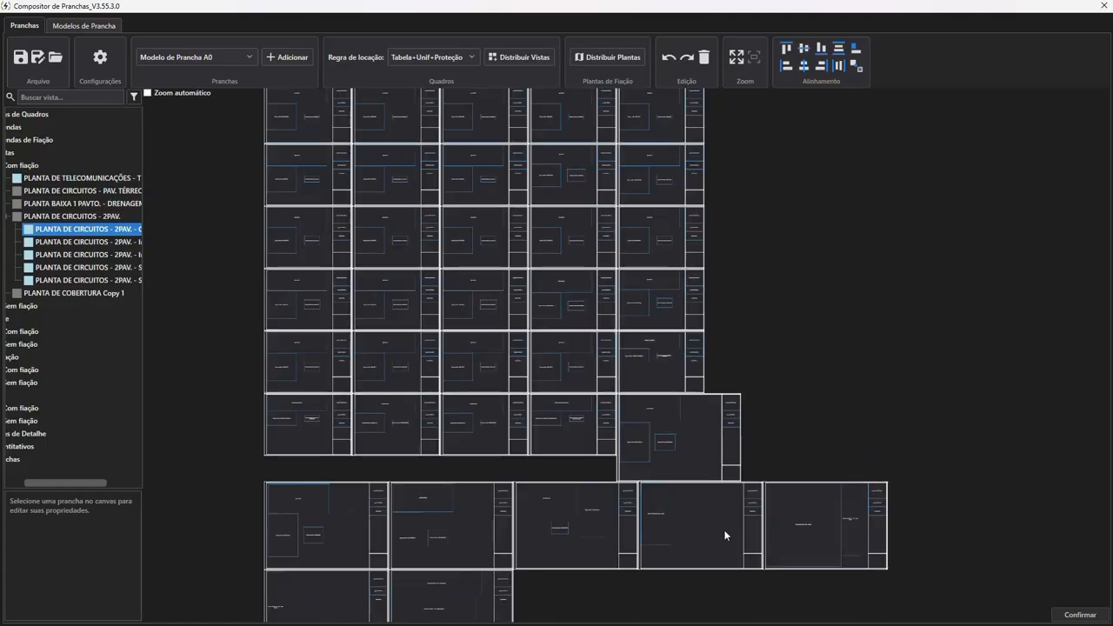
pyautogui.scroll(-1, 730, 517)
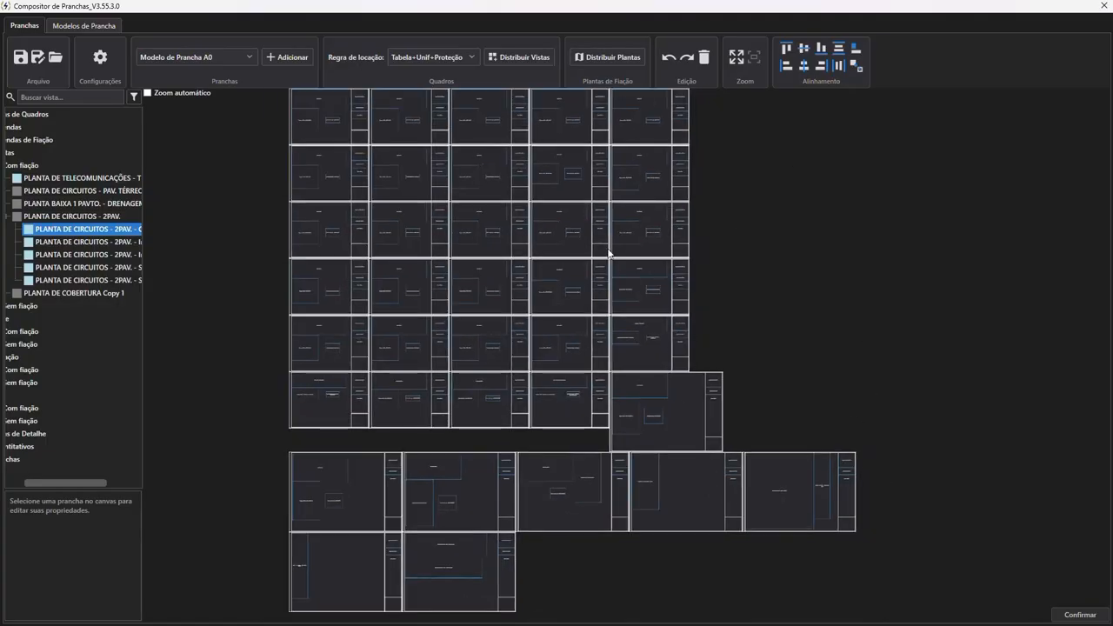
# Confirm the sheet composition and save the current composition to its file when creating the sheets.
pyautogui.click(1075, 613)
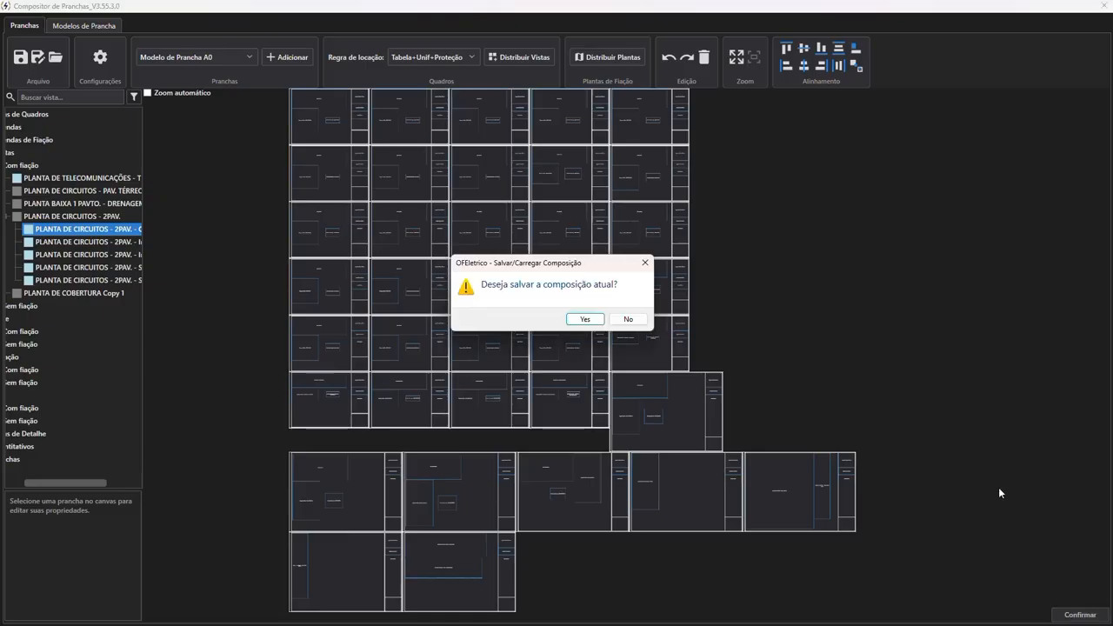
pyautogui.click(581, 319)
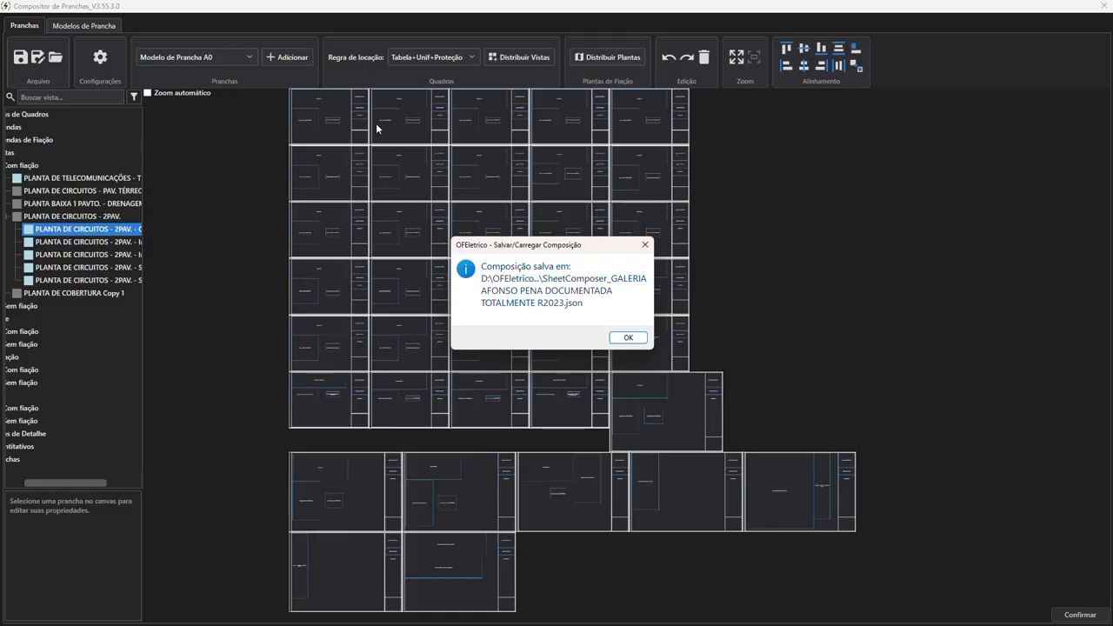
pyautogui.click(629, 338)
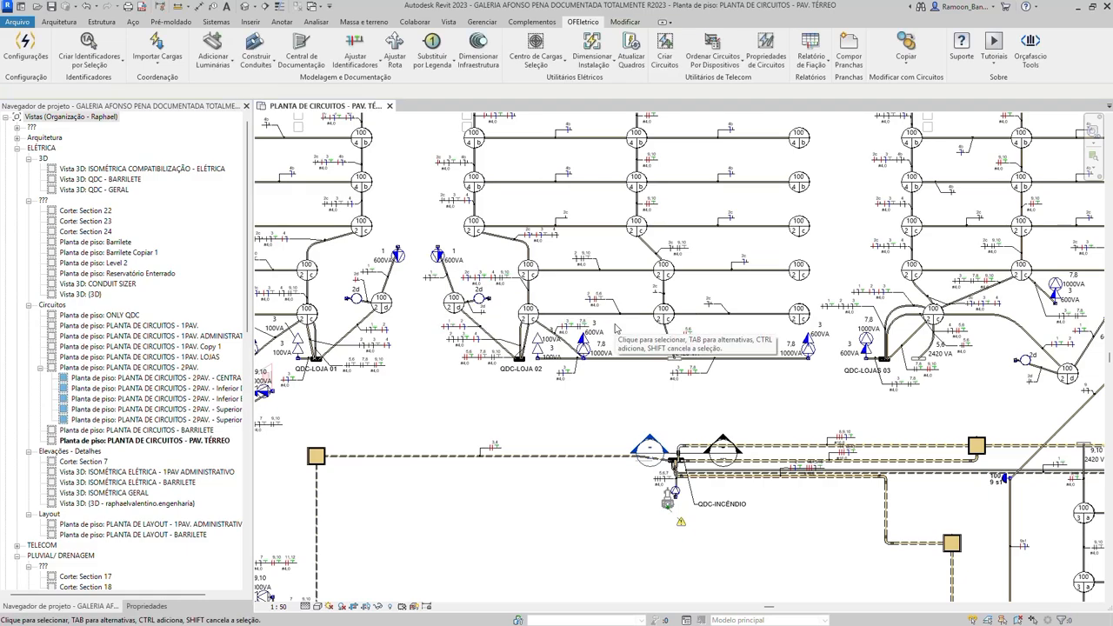
# Collapse the panel schedules, expand the project's sheets, and open sheet 1 - Diagramas e Proteção - QDC-LOJA 07.
pyautogui.scroll(-1, 34, 363)
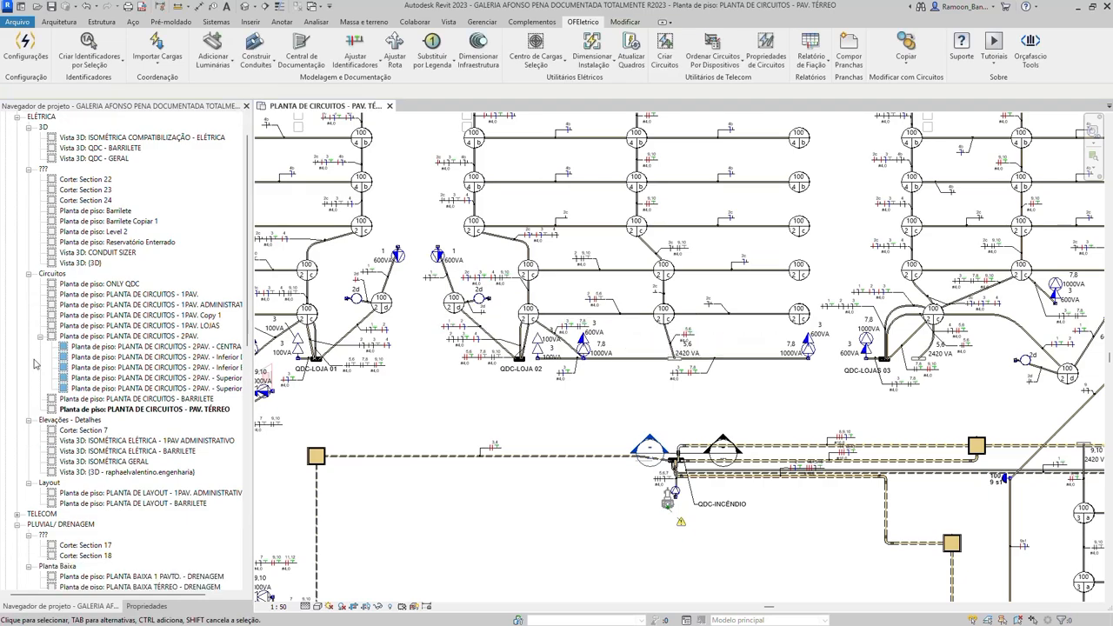
pyautogui.scroll(-12, 35, 363)
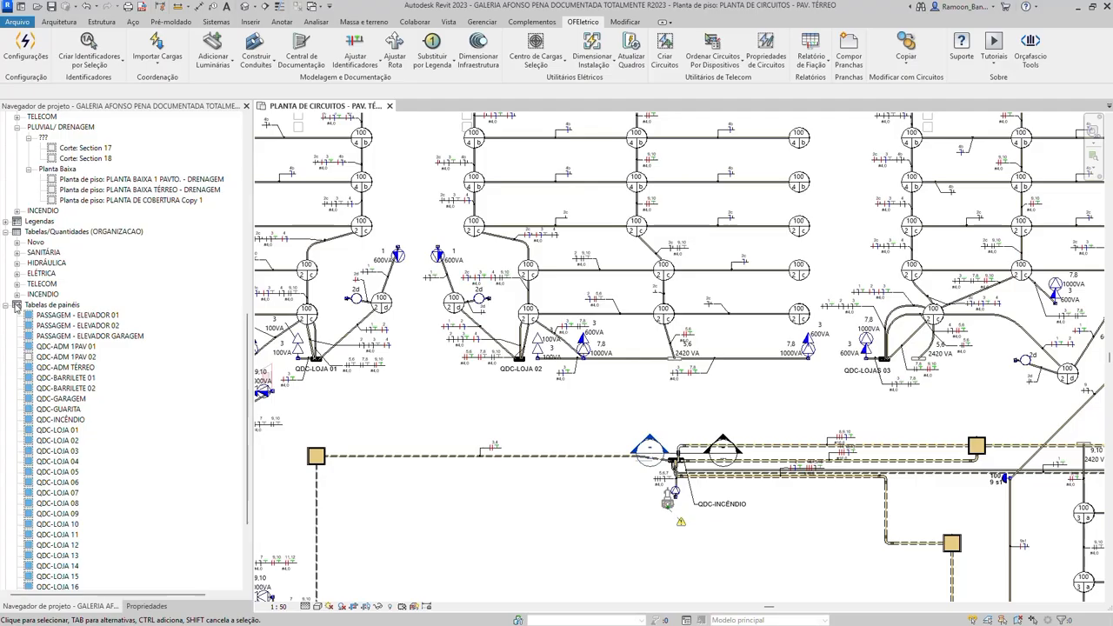
pyautogui.click(12, 307)
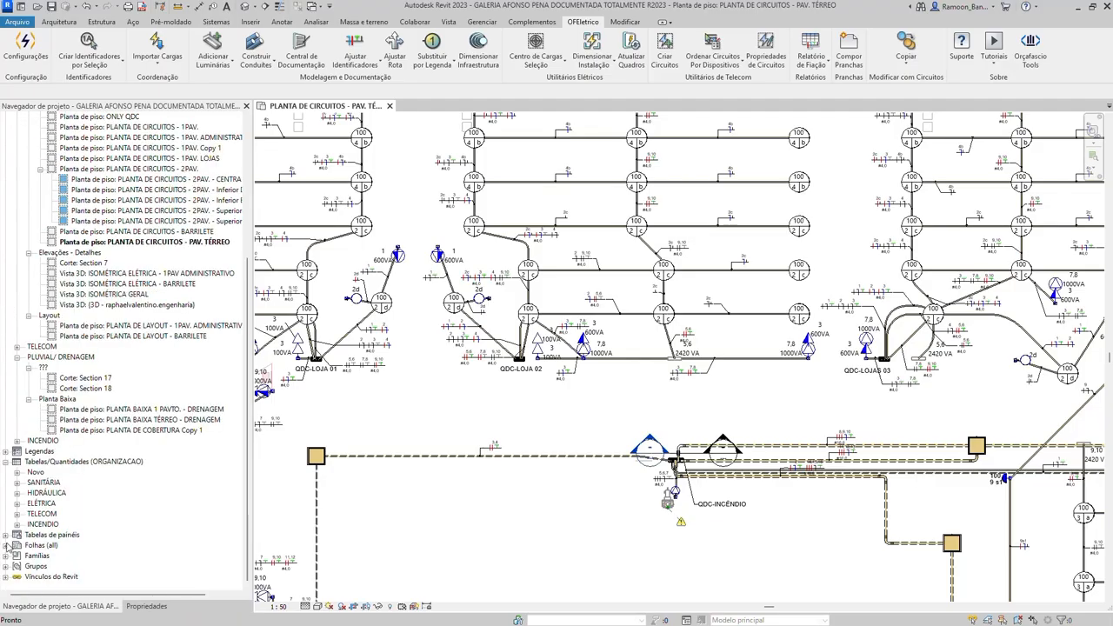
pyautogui.scroll(-10, 7, 548)
pyautogui.scroll(-1, 56, 275)
pyautogui.click(61, 181)
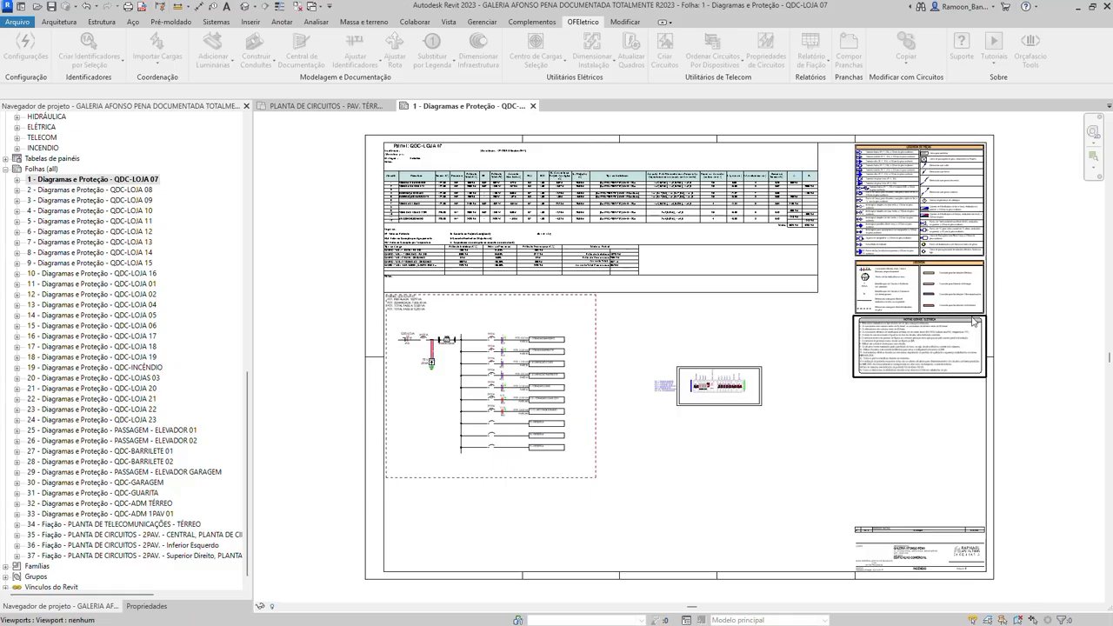
# Examine the legends, general notes, single-line diagram and protection detail placed on the QDC-LOJA 07 sheet.
pyautogui.scroll(3, 921, 409)
pyautogui.scroll(-3, 844, 459)
pyautogui.scroll(4, 778, 211)
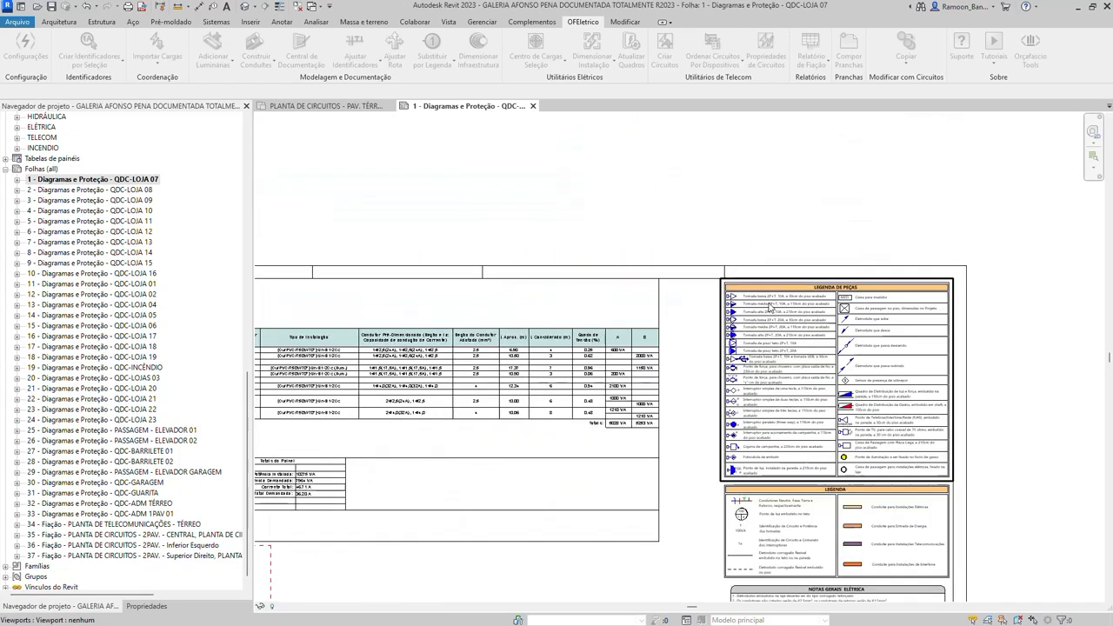
pyautogui.moveTo(784, 309); pyautogui.dragTo(832, 137, button='middle')
pyautogui.scroll(-1, 832, 137)
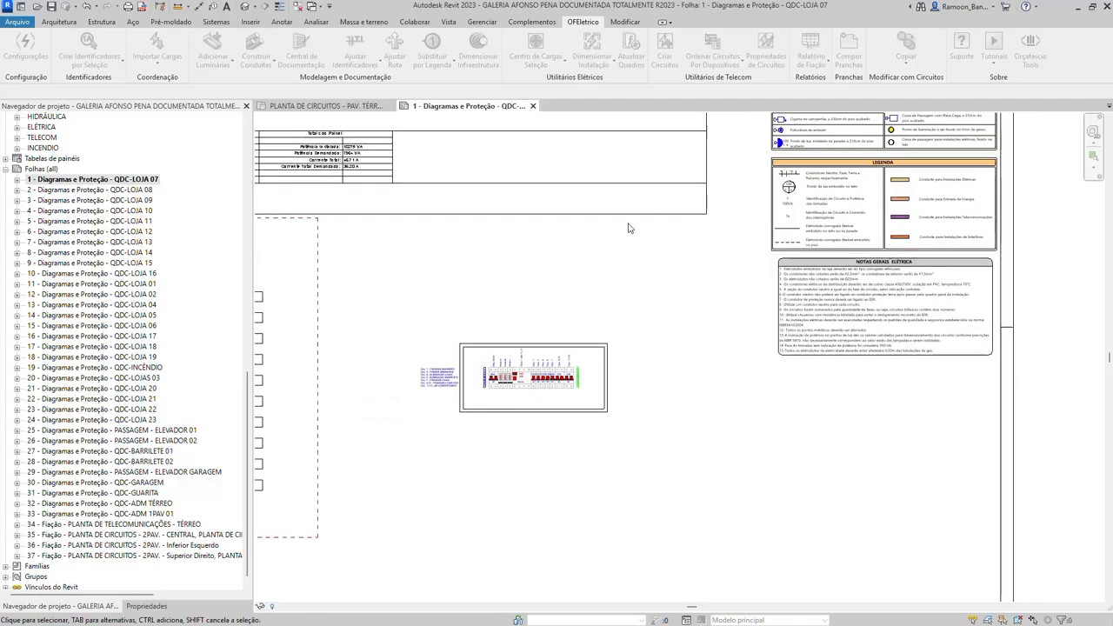
pyautogui.moveTo(629, 229); pyautogui.dragTo(847, 252, button='middle')
pyautogui.moveTo(725, 287); pyautogui.dragTo(769, 239, button='middle')
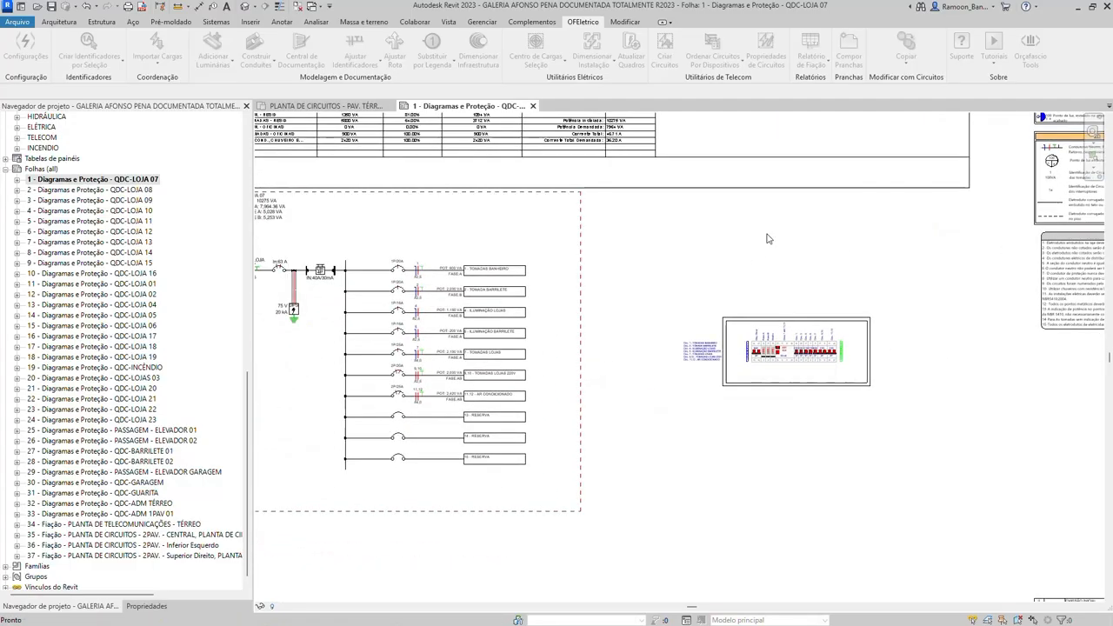
# Open sheet 33 - Diagramas e Proteção - QDC-ADM 1PAV 01 and examine its diagram, legends and overall layout.
pyautogui.click(126, 513)
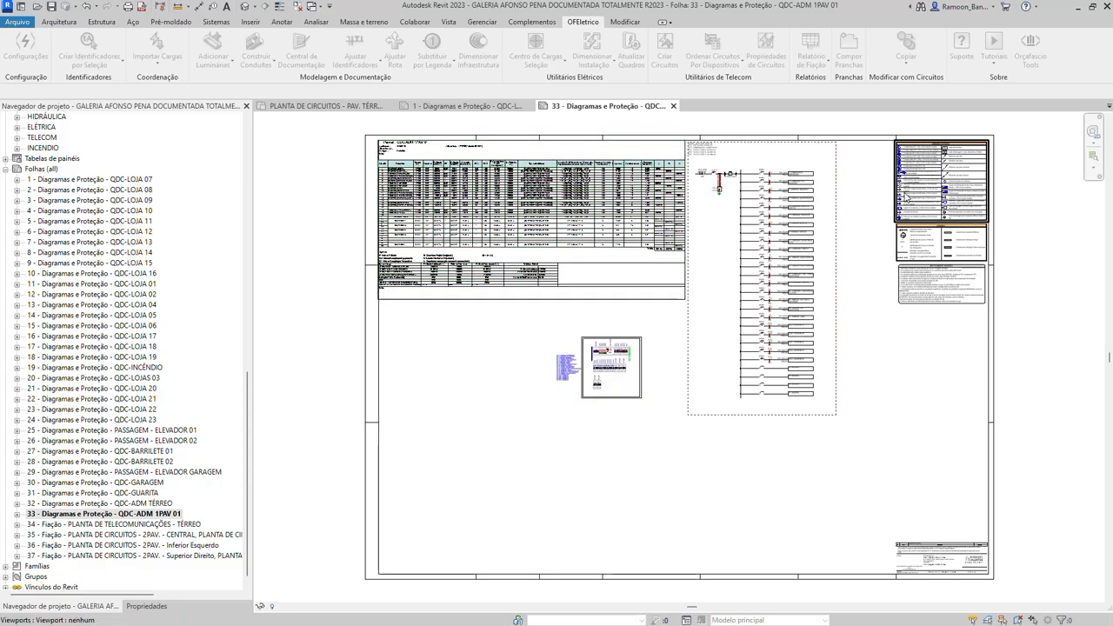
pyautogui.scroll(3, 908, 205)
pyautogui.moveTo(908, 205); pyautogui.dragTo(701, 317, button='middle')
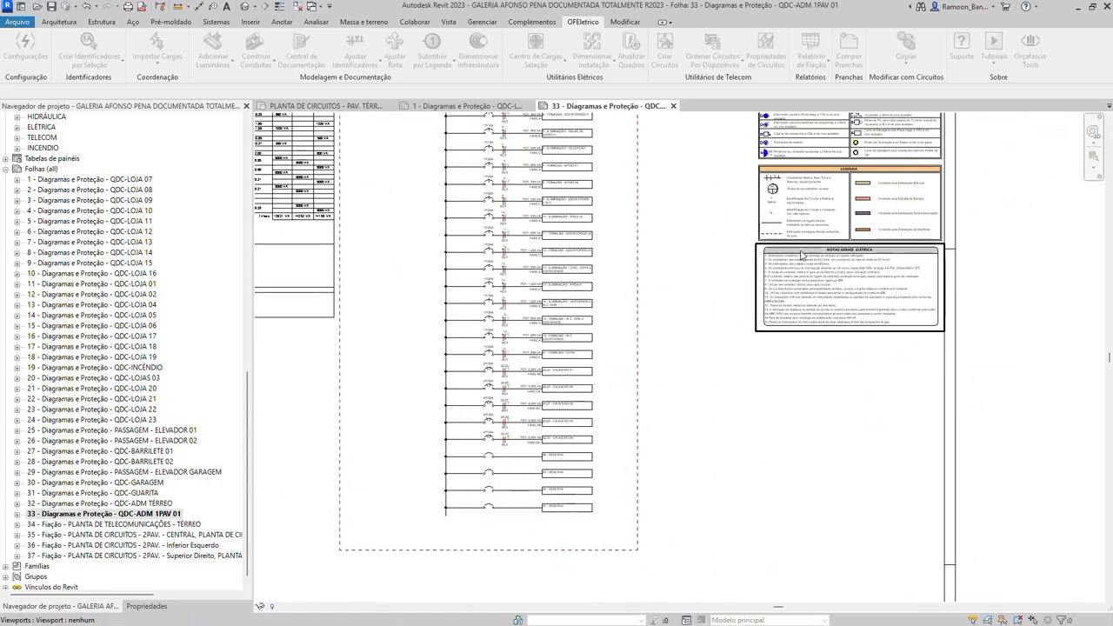
pyautogui.scroll(-5, 797, 268)
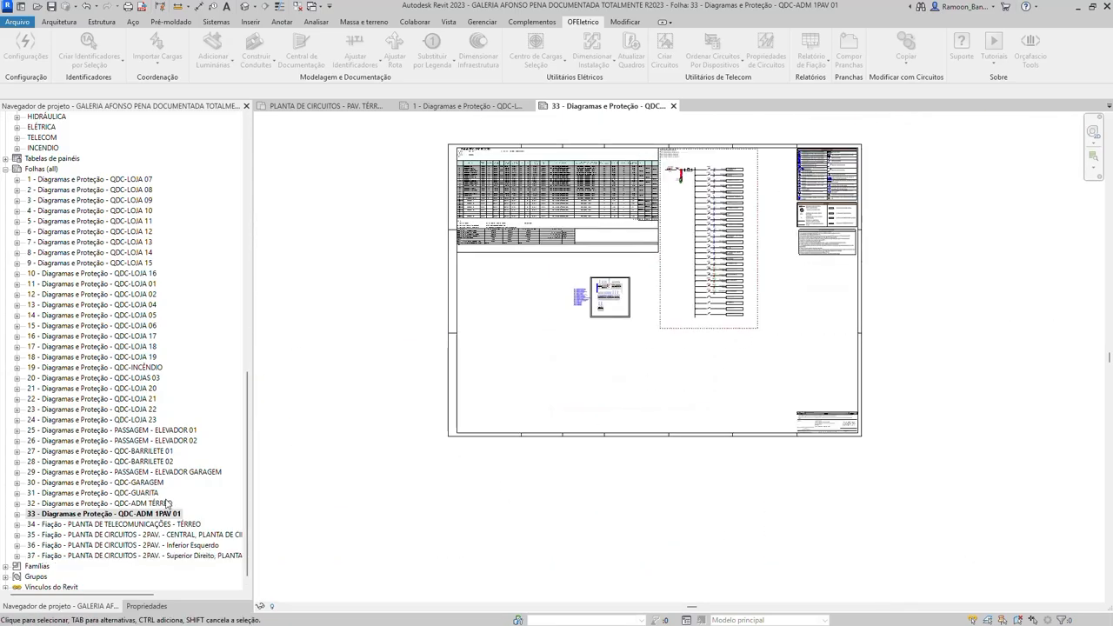
# Open the Fiação sheets 36 and 35, and inspect the lower part of sheet 35 around the CENTRAL plan's title.
pyautogui.doubleClick(162, 546)
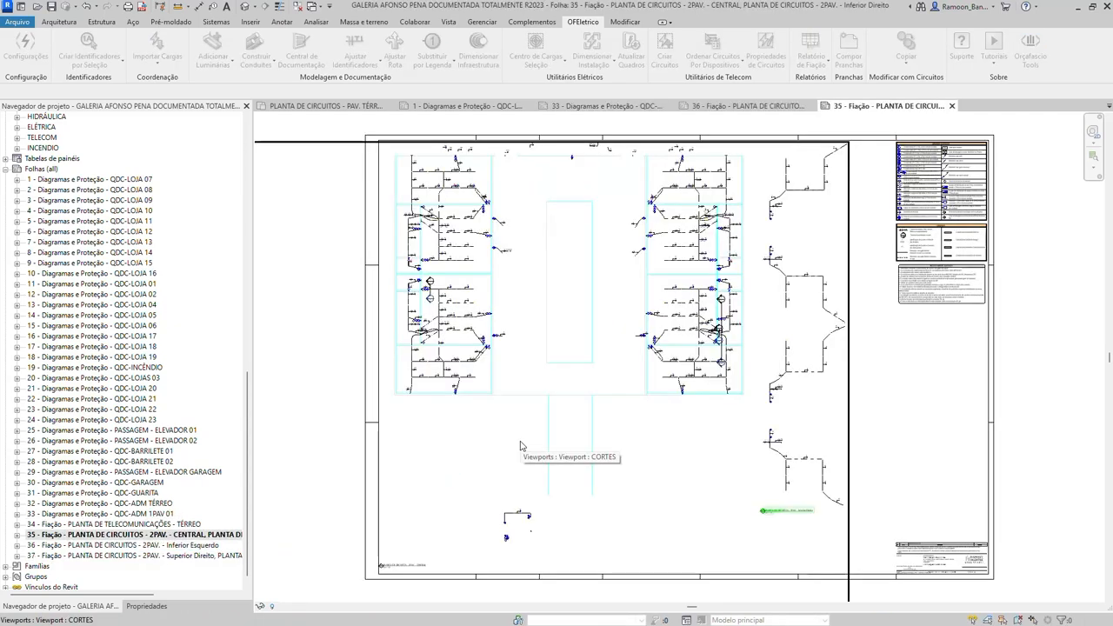
pyautogui.moveTo(846, 355); pyautogui.dragTo(831, 269, button='middle')
pyautogui.scroll(5, 412, 480)
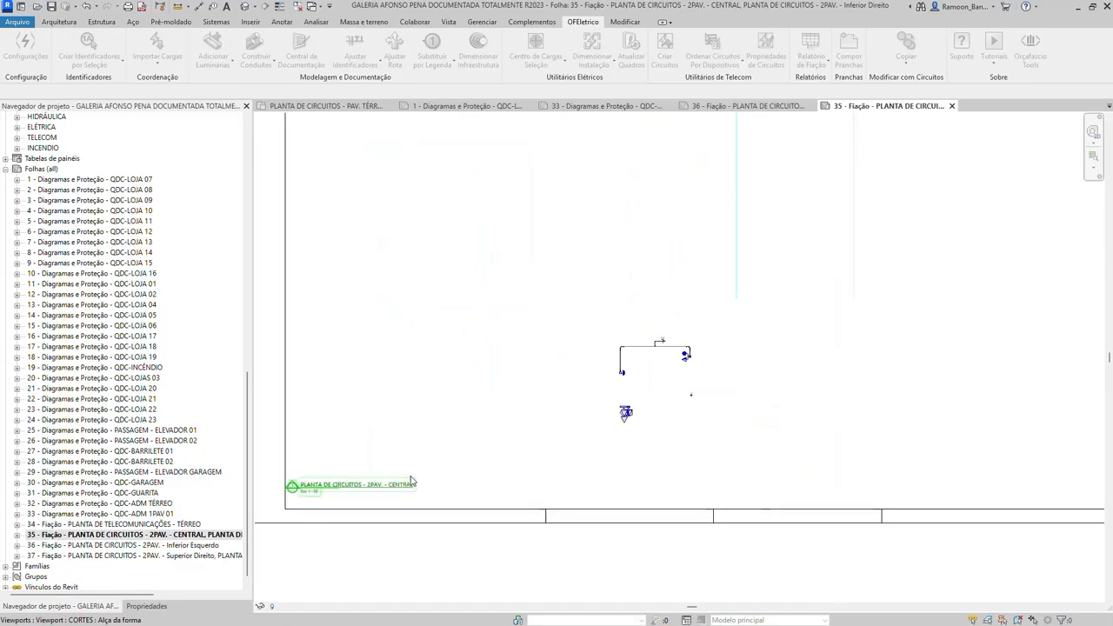
pyautogui.scroll(2, 309, 474)
pyautogui.moveTo(317, 500); pyautogui.dragTo(439, 491, button='middle')
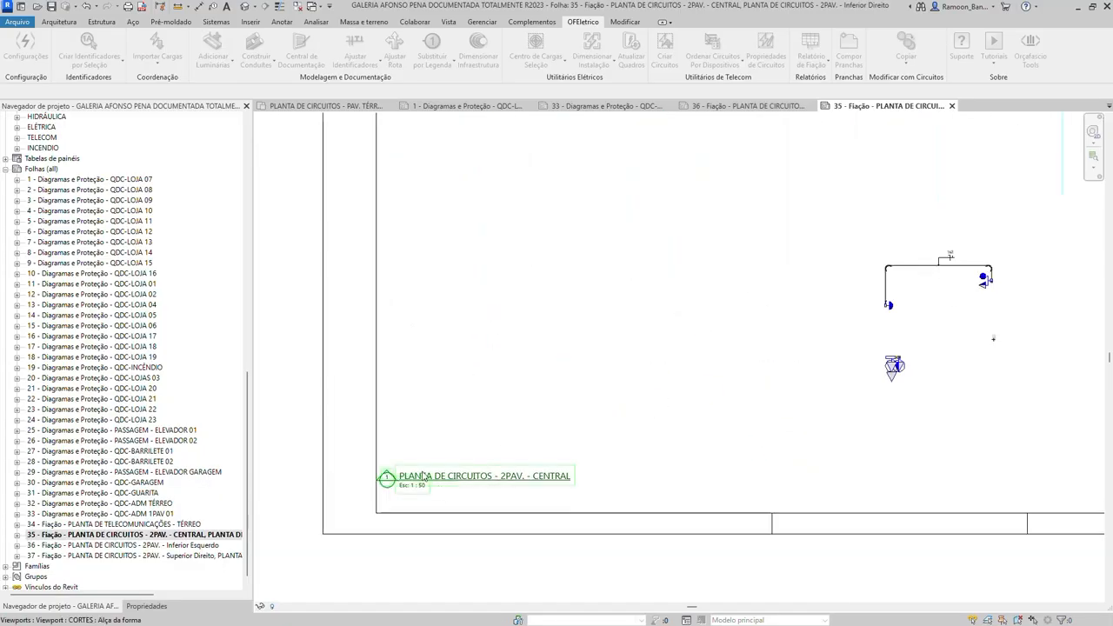
# Check the viewport titles of the CENTRAL and Inferior Direito circuit plans on sheet 35, and clear the selection.
pyautogui.click(424, 477)
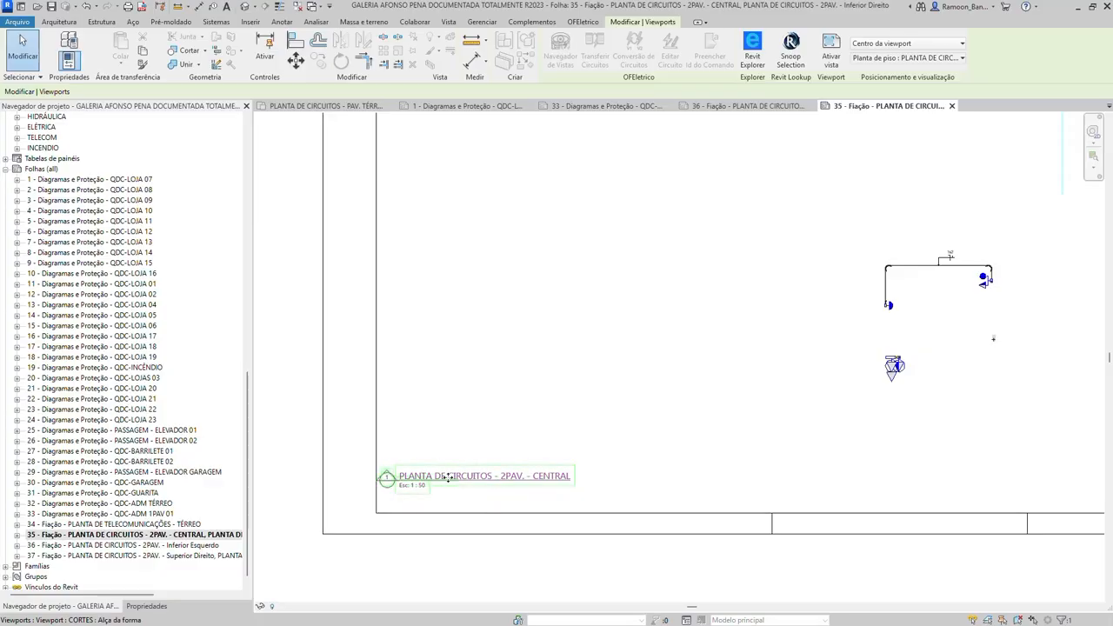
pyautogui.scroll(3, 409, 487)
pyautogui.scroll(-6, 331, 479)
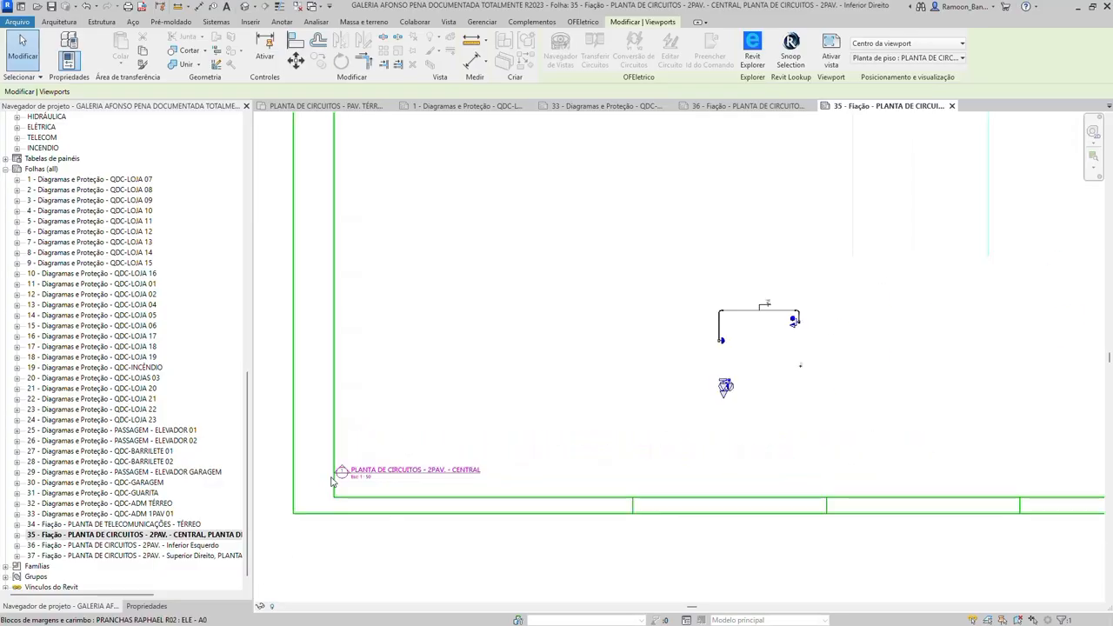
pyautogui.scroll(3, 801, 425)
pyautogui.scroll(2, 773, 428)
pyautogui.moveTo(760, 429); pyautogui.dragTo(738, 520, button='middle')
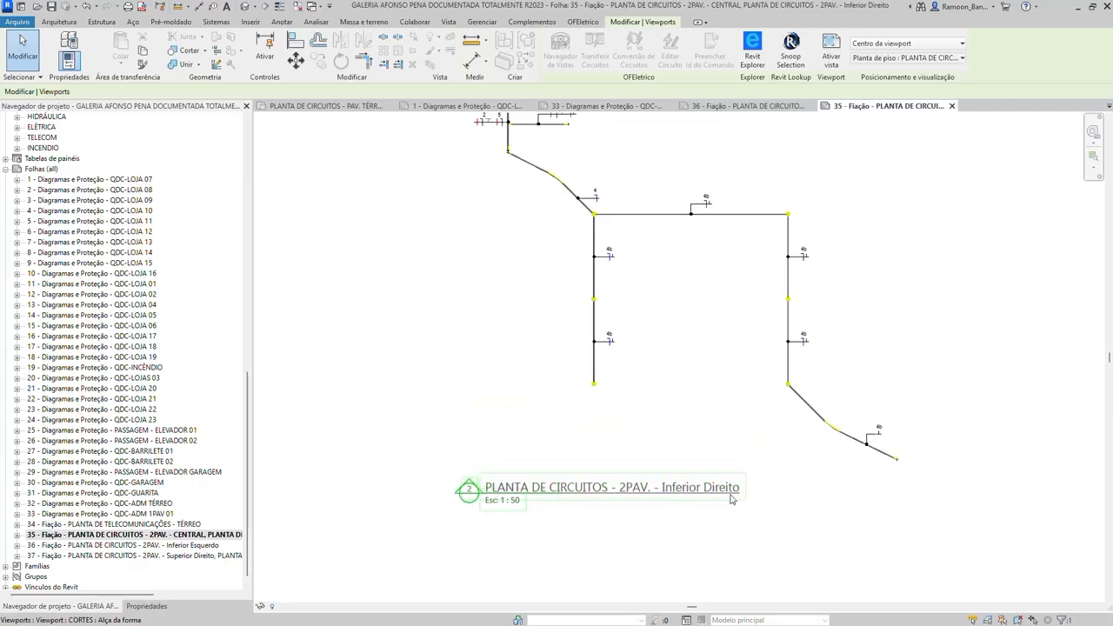
pyautogui.scroll(-7, 731, 493)
pyautogui.click(793, 445)
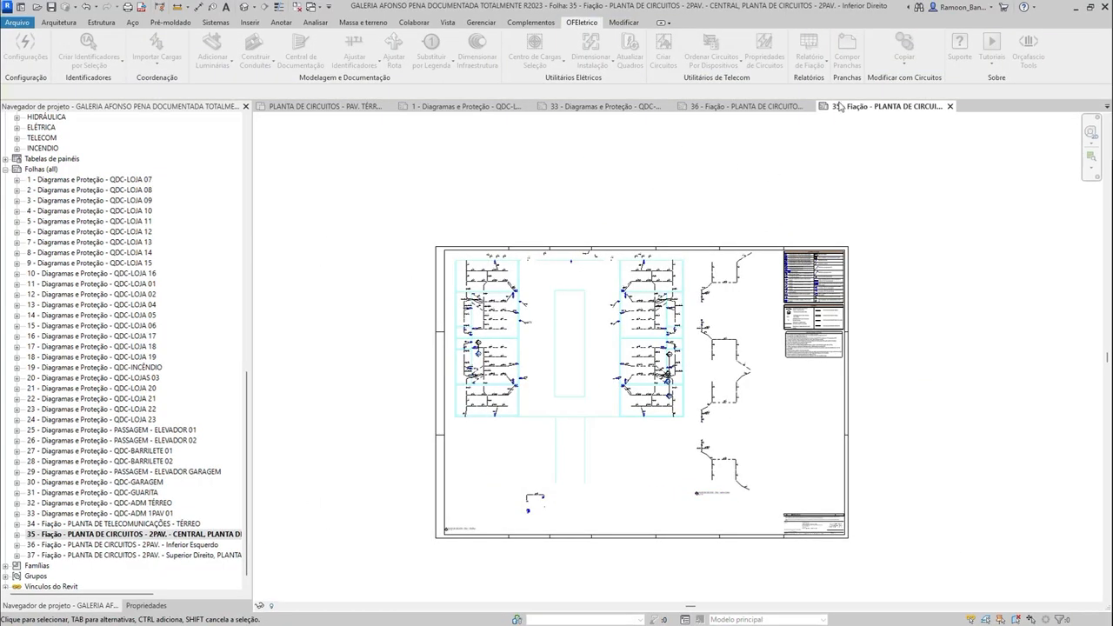
# Close sheets 35, 36 and 33, and return to the PLANTA DE CIRCUITOS - PAV. TÉRREO view.
pyautogui.click(950, 106)
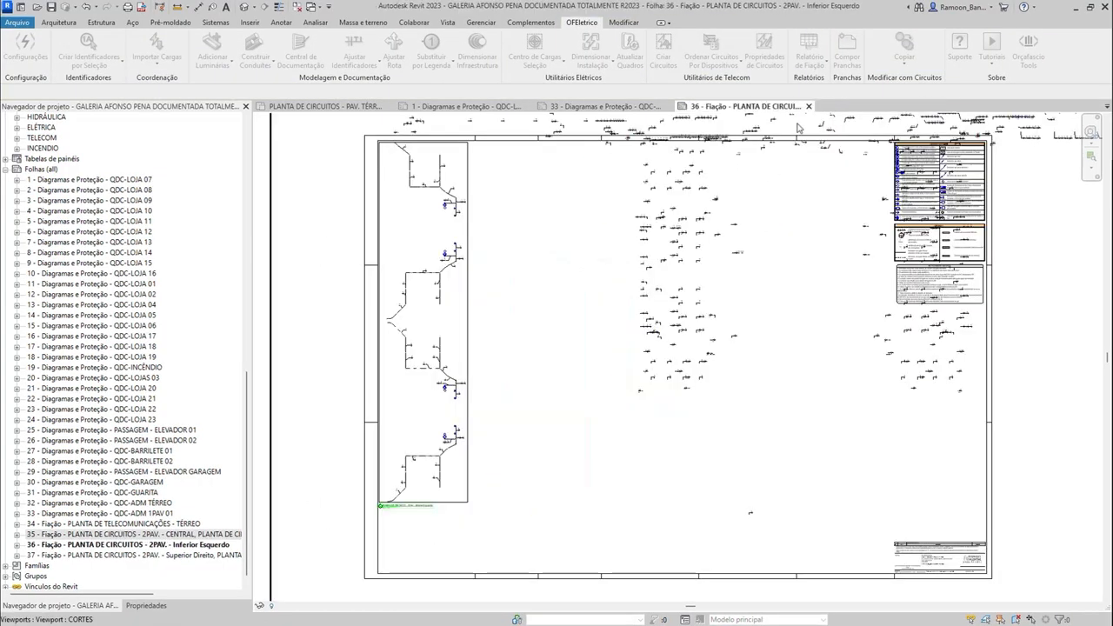
pyautogui.click(808, 106)
pyautogui.click(668, 106)
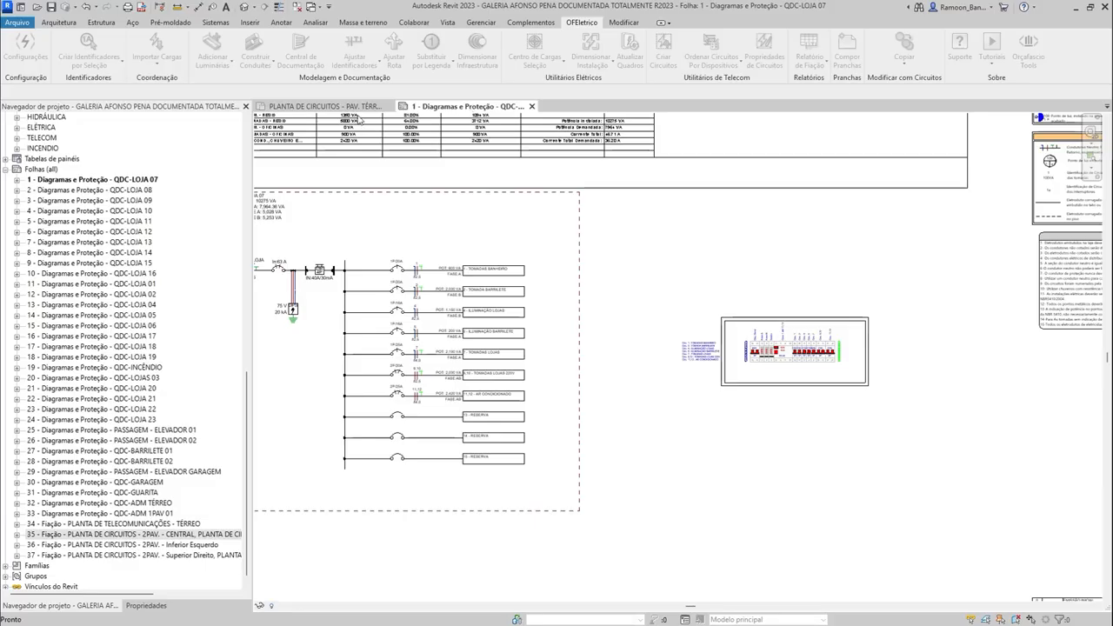
pyautogui.click(326, 106)
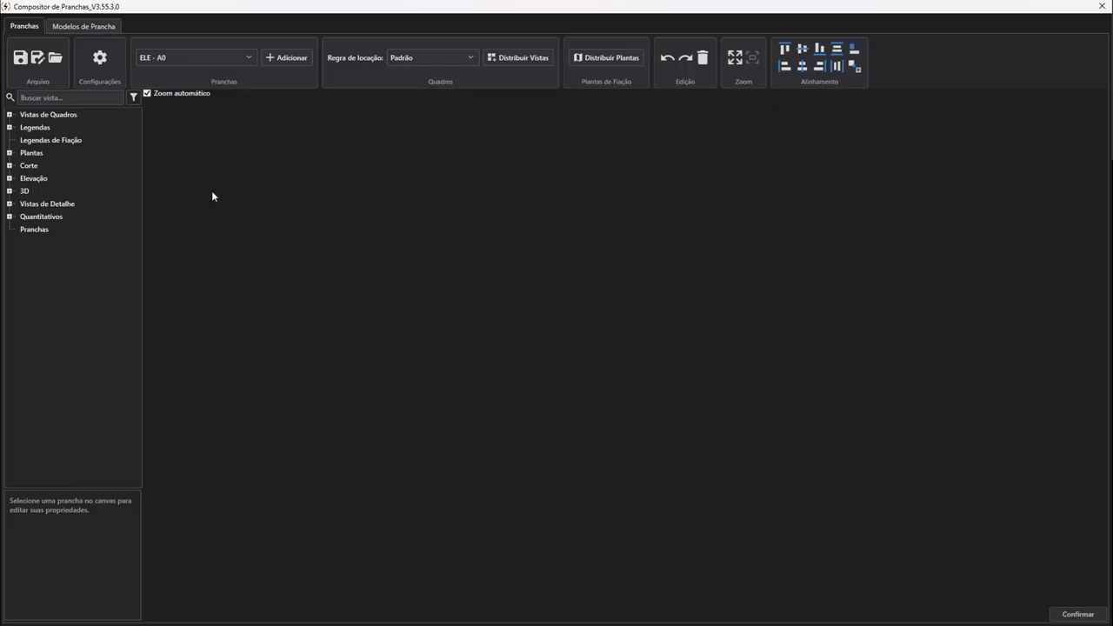
# Load the composition SheetComposer_GALERIA AFONSO PENA DOCUMENTADA TOTALMENTE R2023 into the sheet composer, declining the view size review.
pyautogui.click(55, 59)
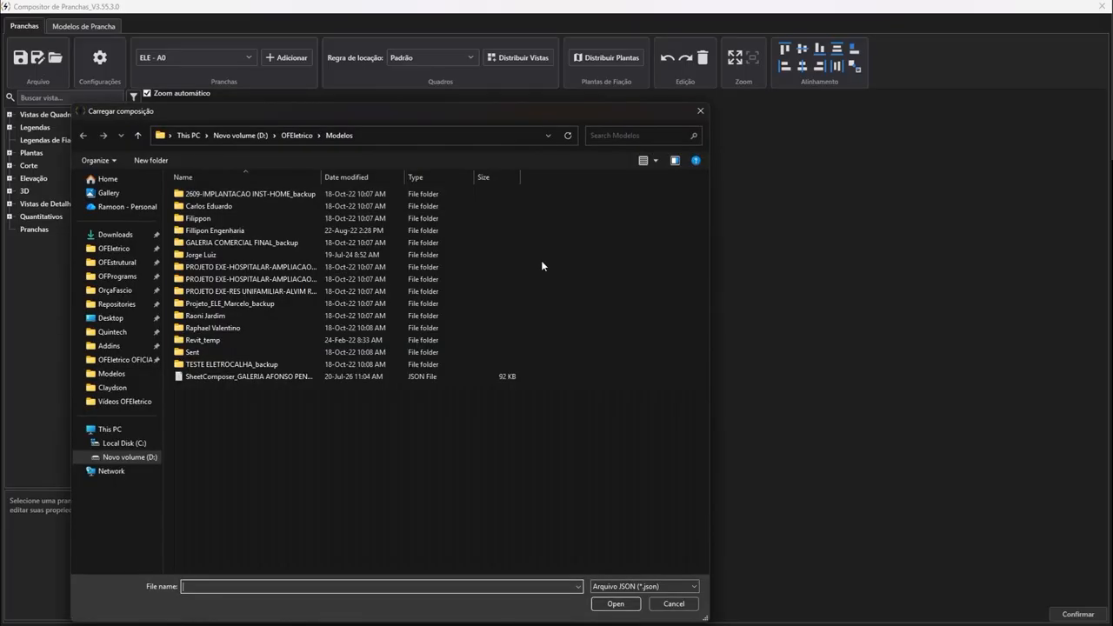
pyautogui.click(243, 378)
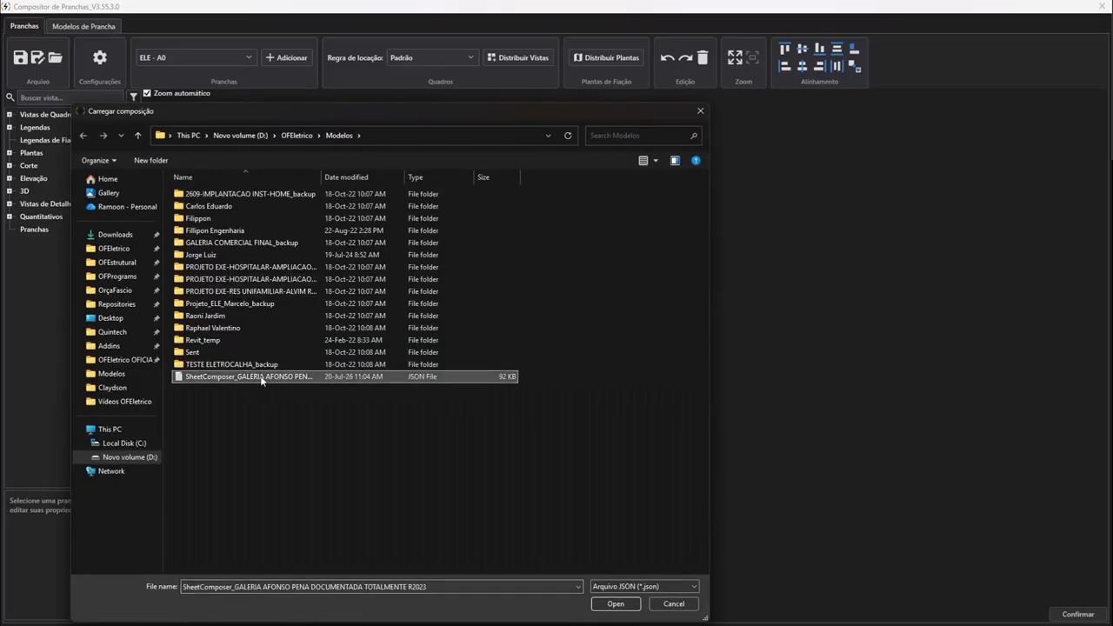
pyautogui.doubleClick(261, 378)
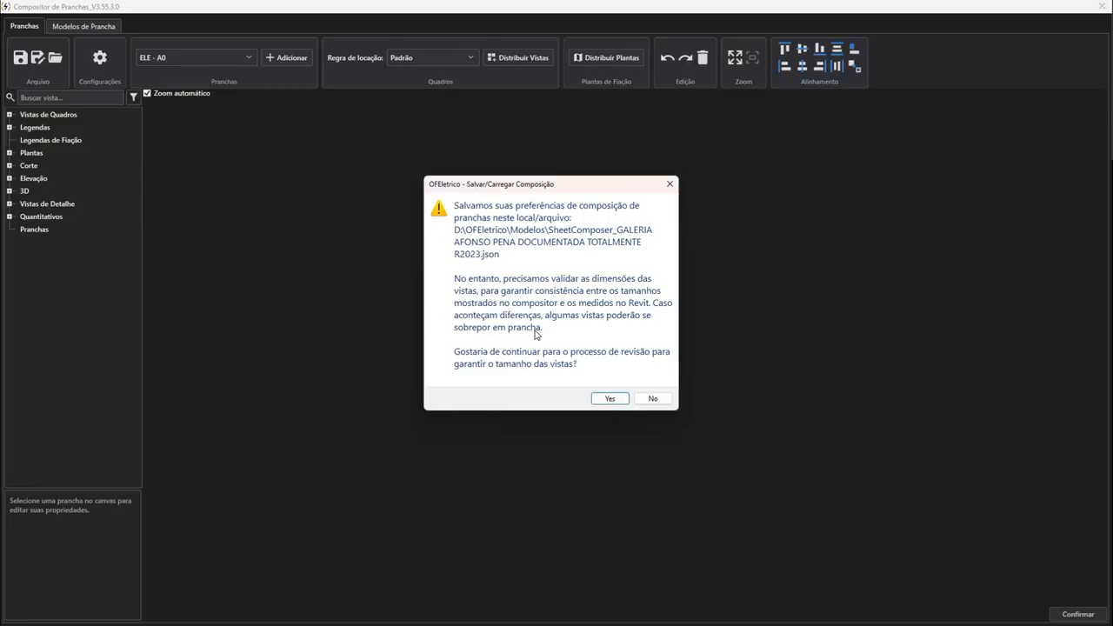
pyautogui.click(652, 398)
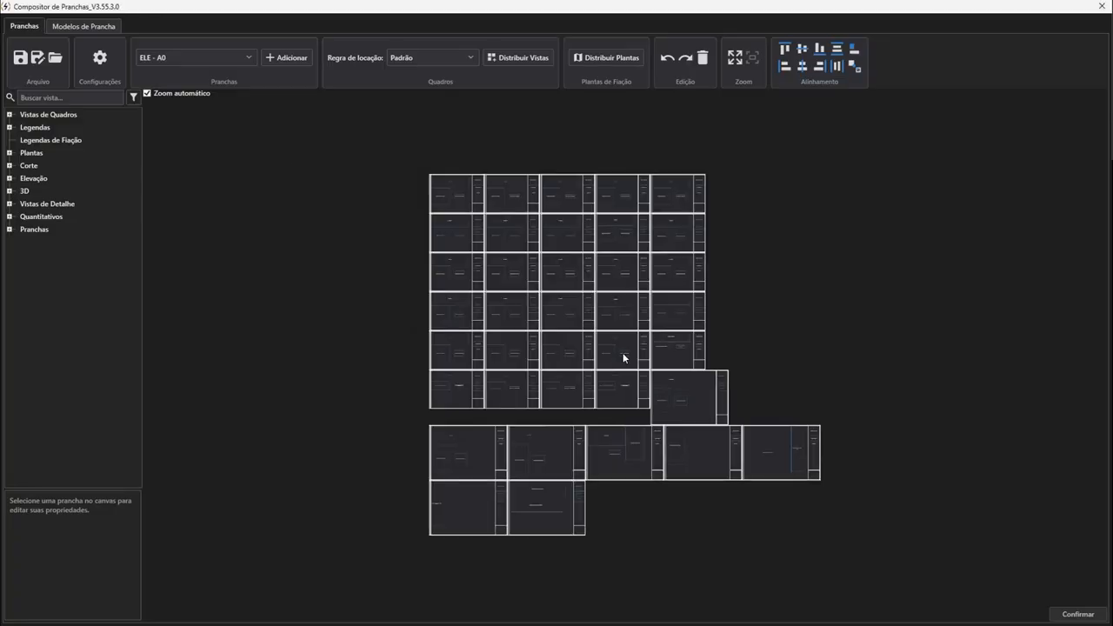
# Expand the list of composed sheets, select sheet 10 - Diagramas e Proteção - QDC-LOJA 16, and list its placed views.
pyautogui.click(11, 229)
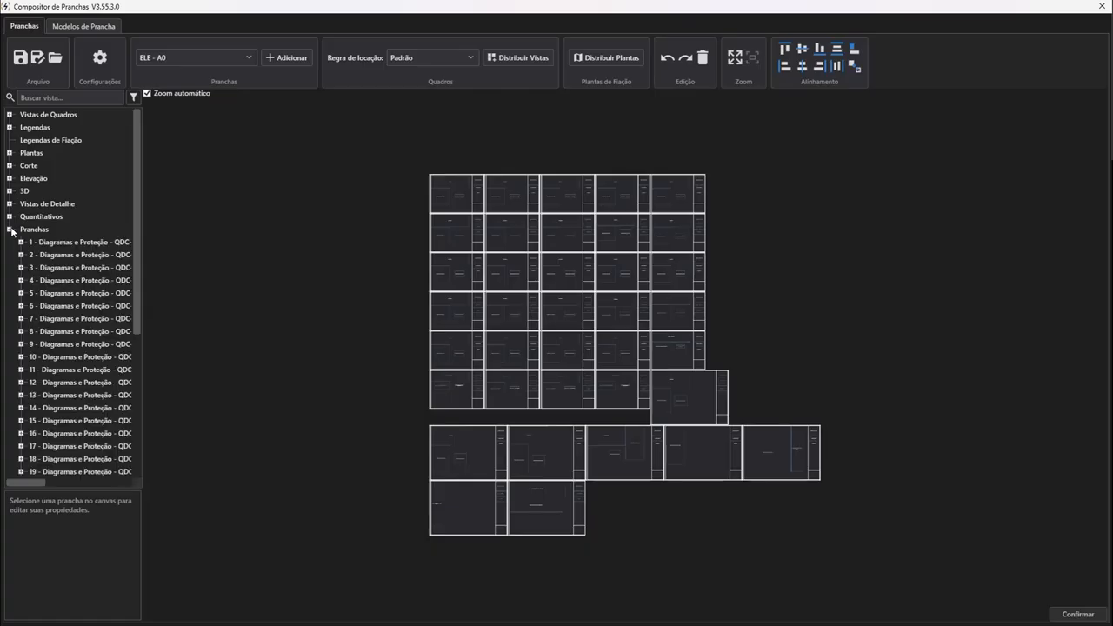
pyautogui.moveTo(538, 413); pyautogui.dragTo(559, 306, button='middle')
pyautogui.scroll(3, 553, 376)
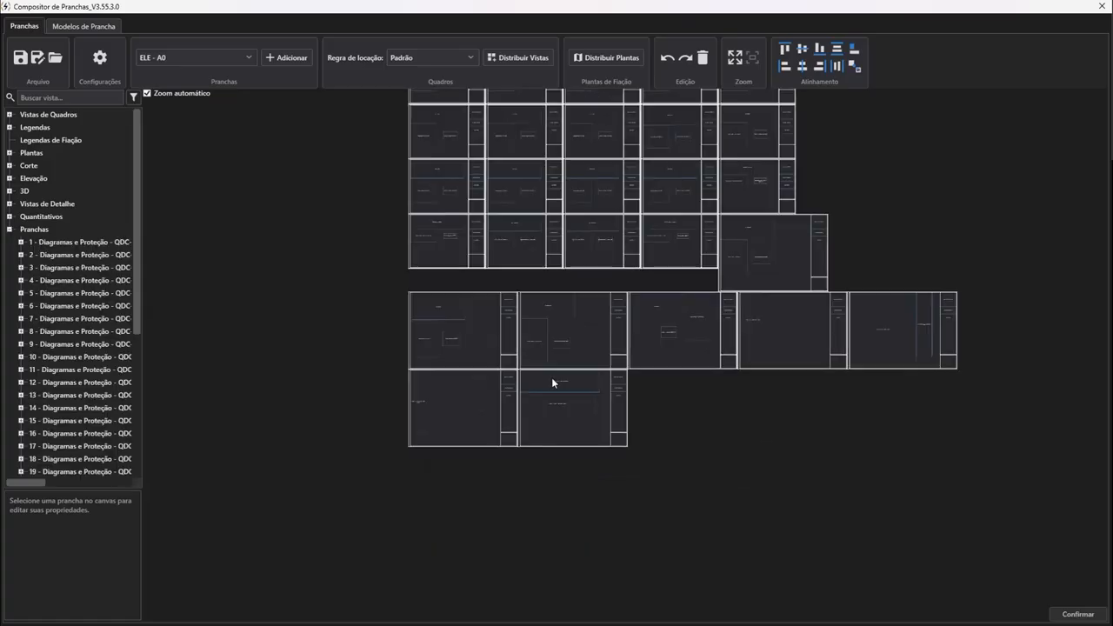
pyautogui.scroll(-2, 57, 306)
pyautogui.click(59, 301)
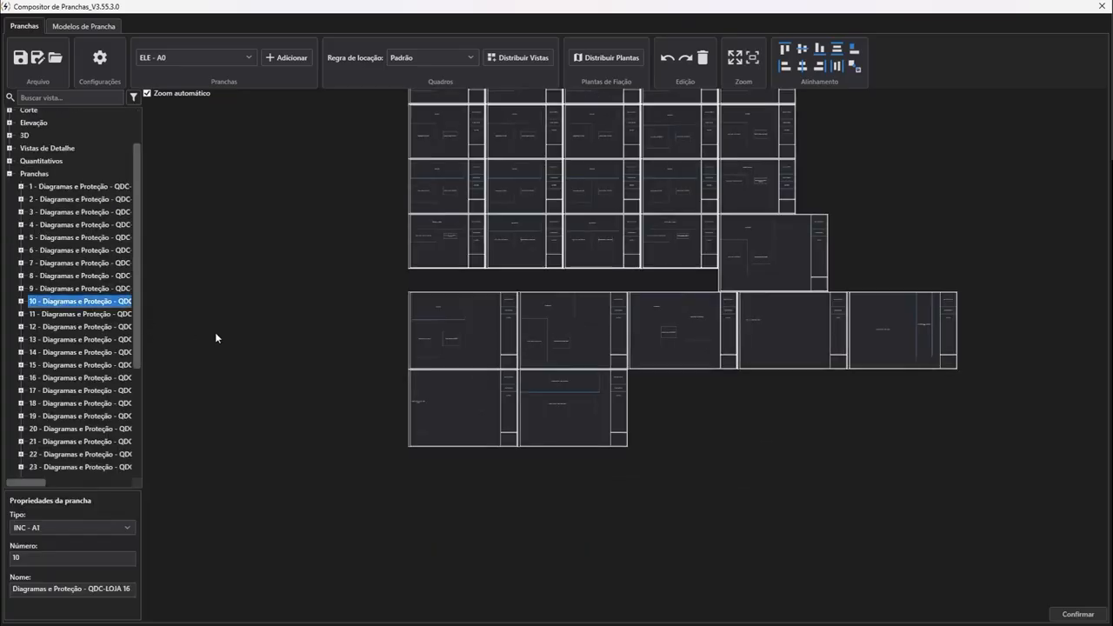
pyautogui.click(21, 302)
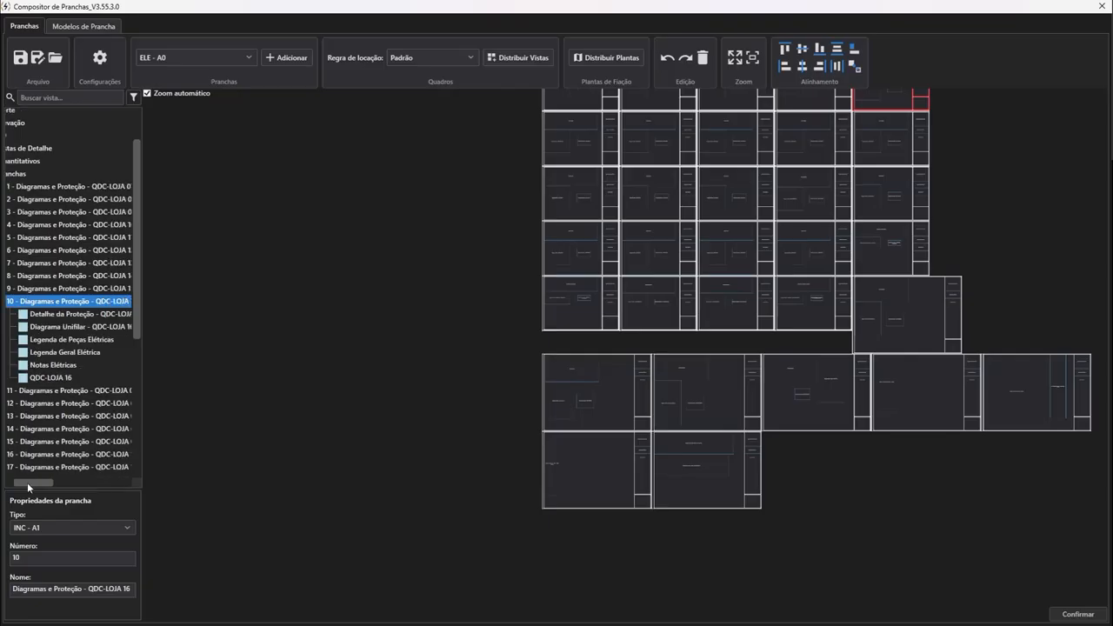
pyautogui.moveTo(30, 483); pyautogui.dragTo(28, 483)
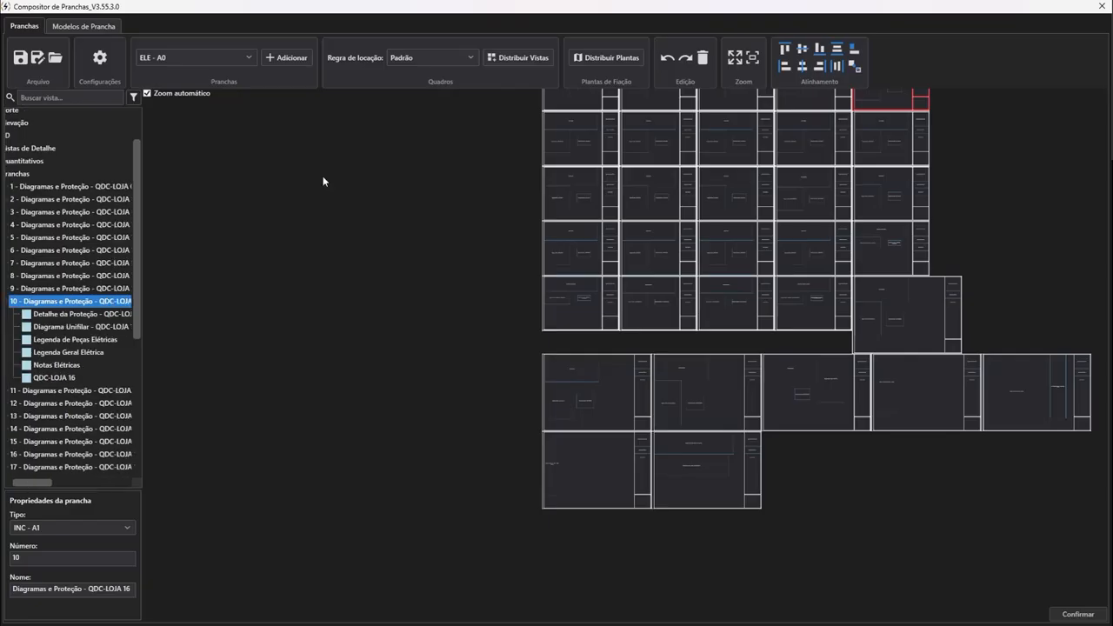
# Zoom to the selected QDC-LOJA 16 sheet to inspect its layout, and return to the overall composition.
pyautogui.click(753, 60)
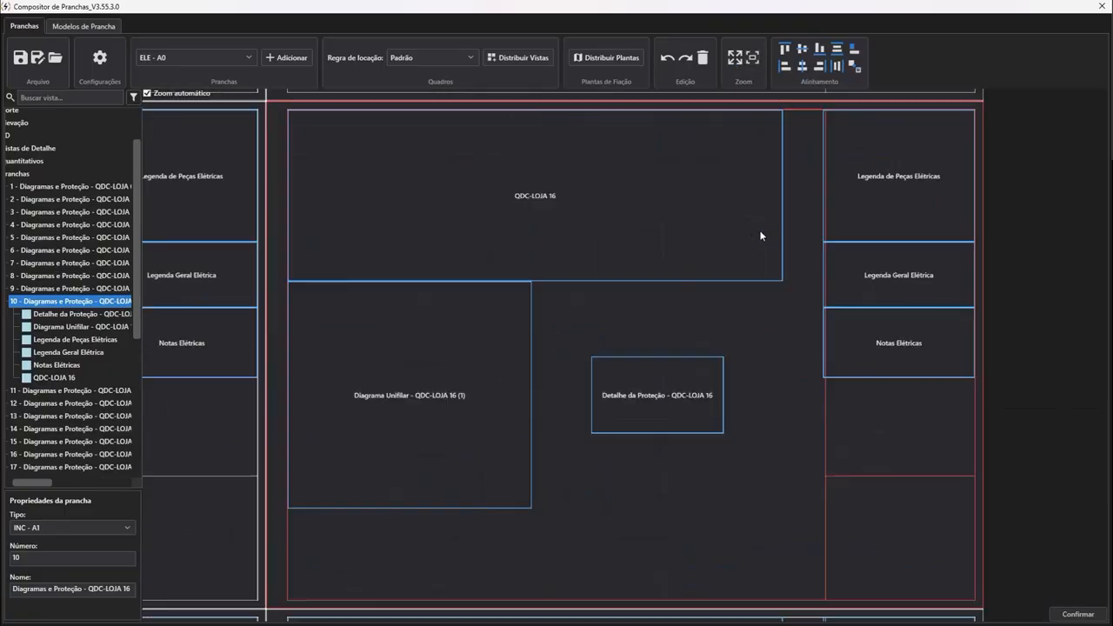
pyautogui.scroll(-5, 760, 235)
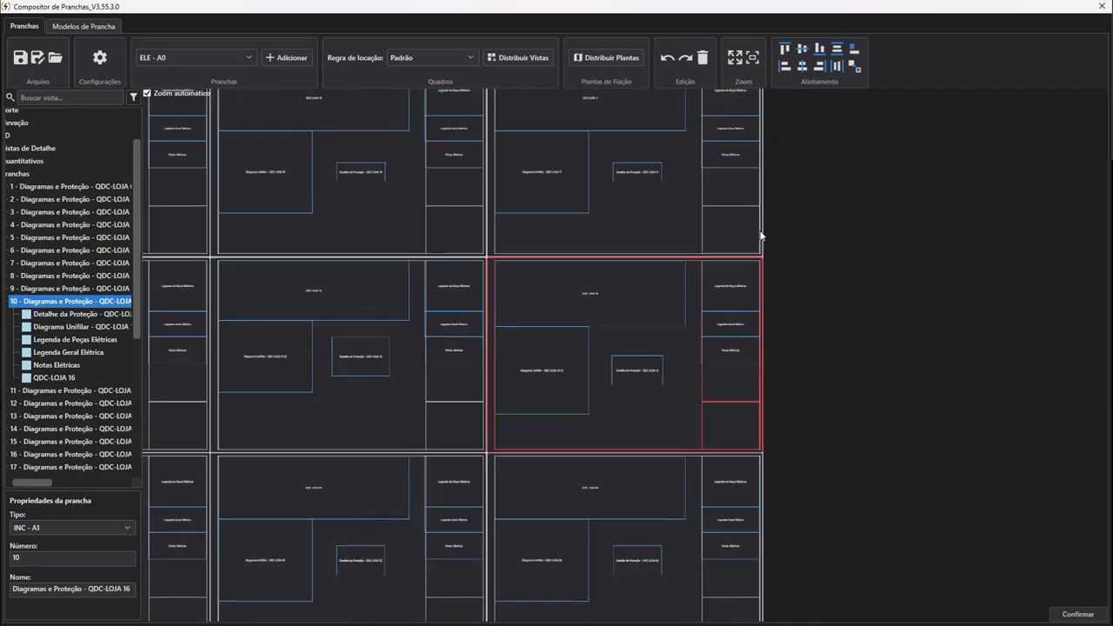
pyautogui.scroll(-5, 760, 236)
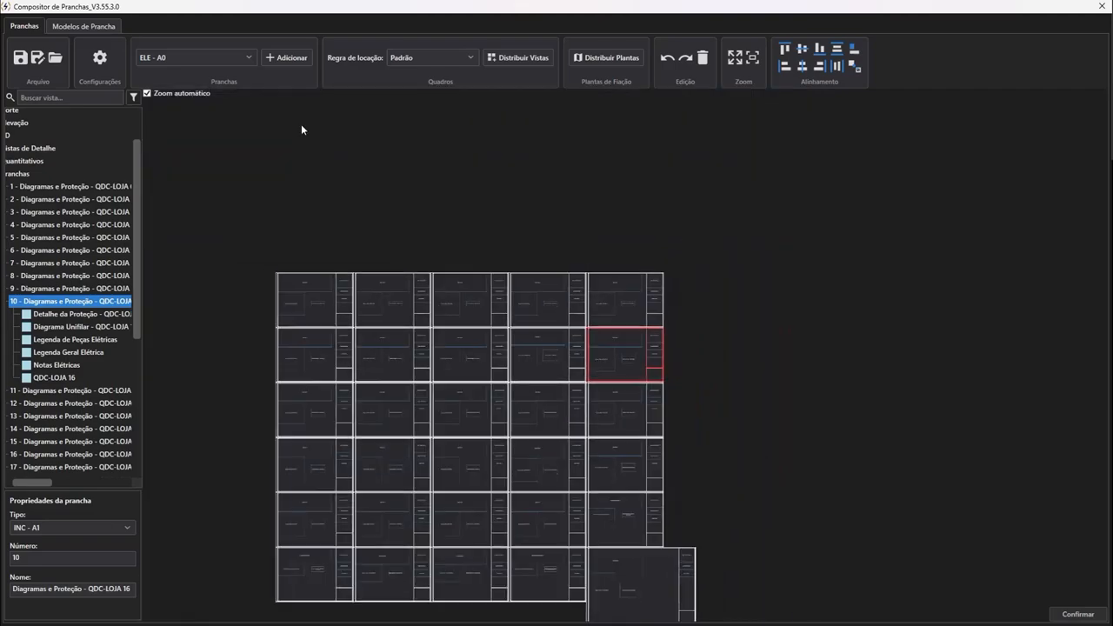
# Check the saved sheet templates and return to the sheet composition.
pyautogui.click(111, 31)
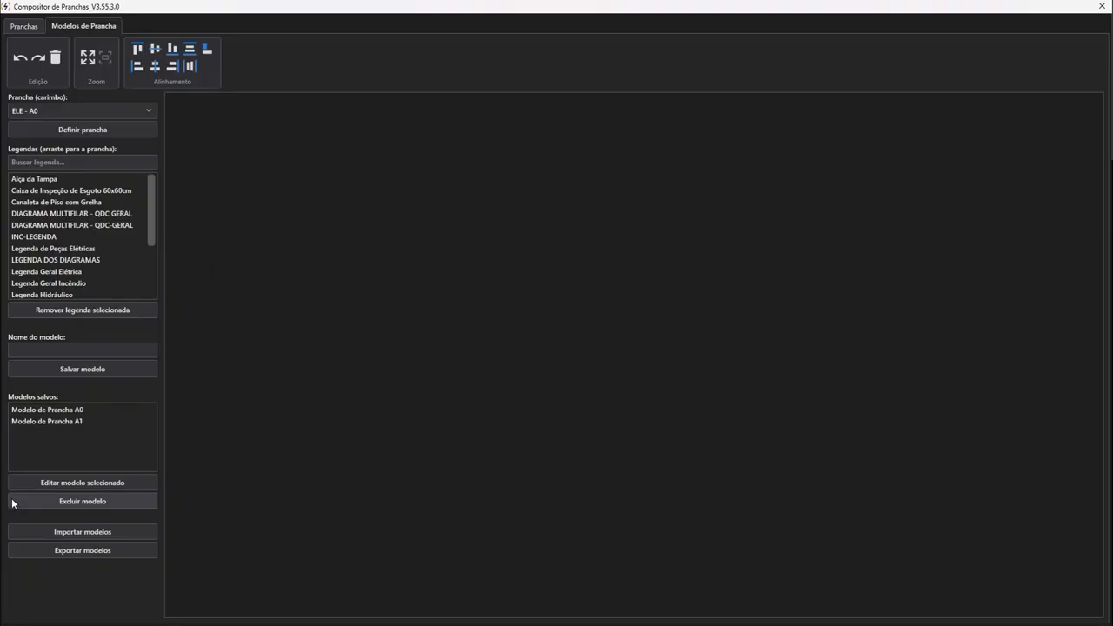
pyautogui.click(24, 26)
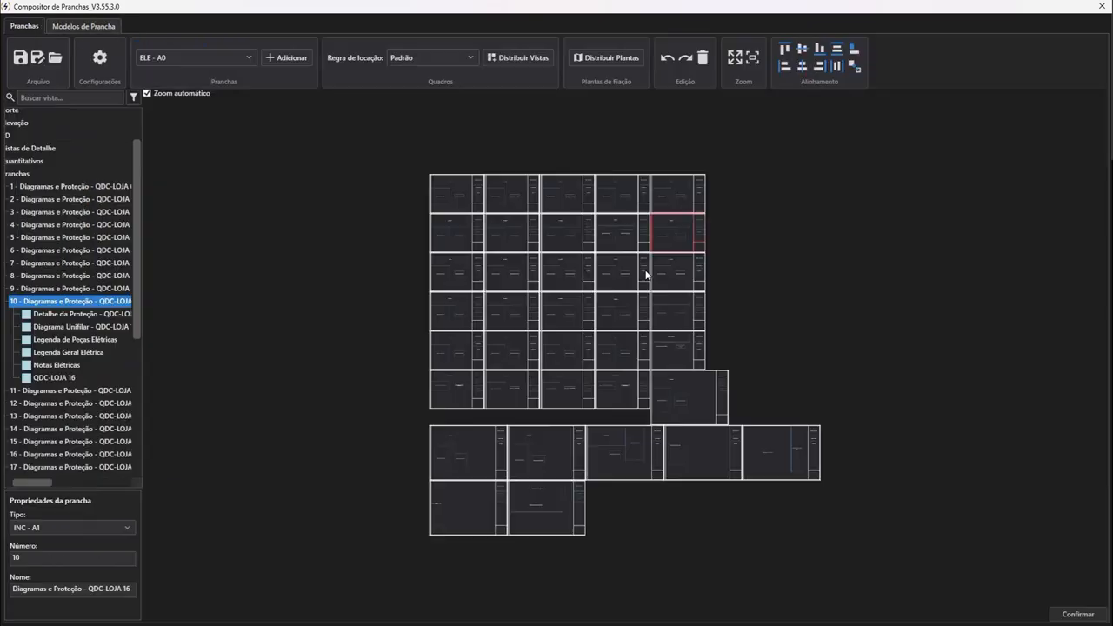